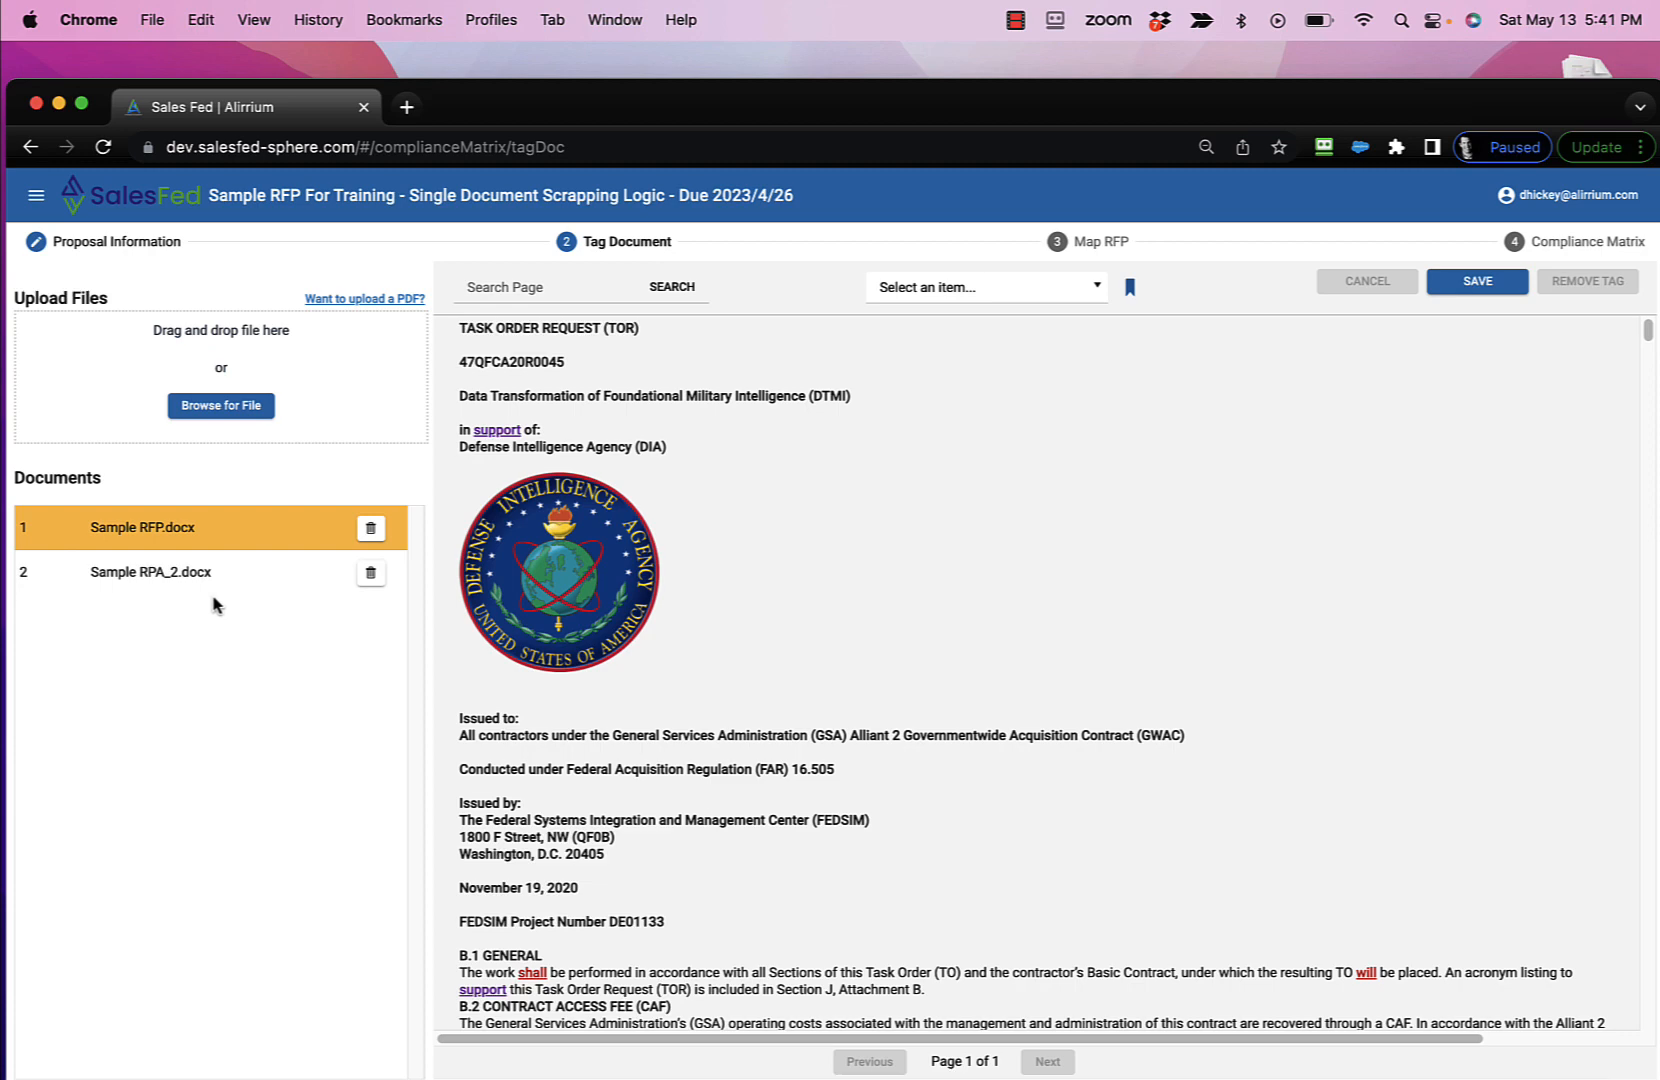
Step: Choose the Requirements (Section C) tag and place its start tag before the heading C.1 Background and Purpose
left_click(1096, 290)
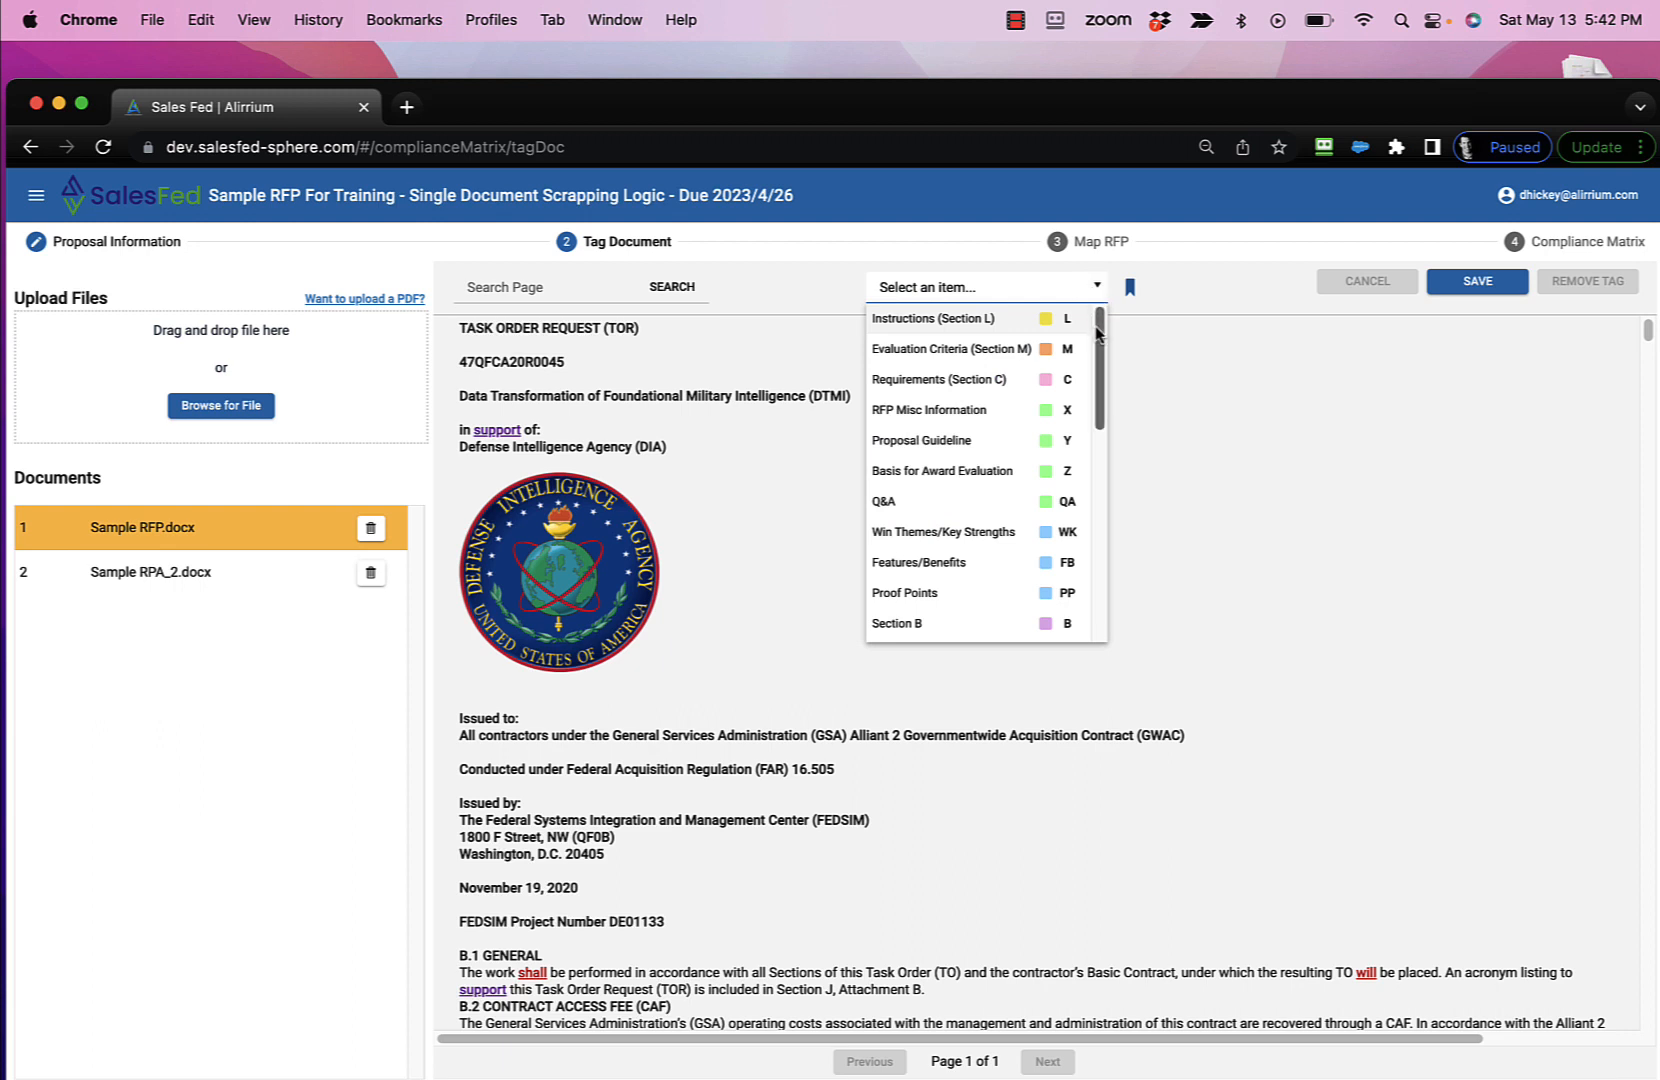
left_click(1008, 382)
scroll(1401, 481, "down", 5)
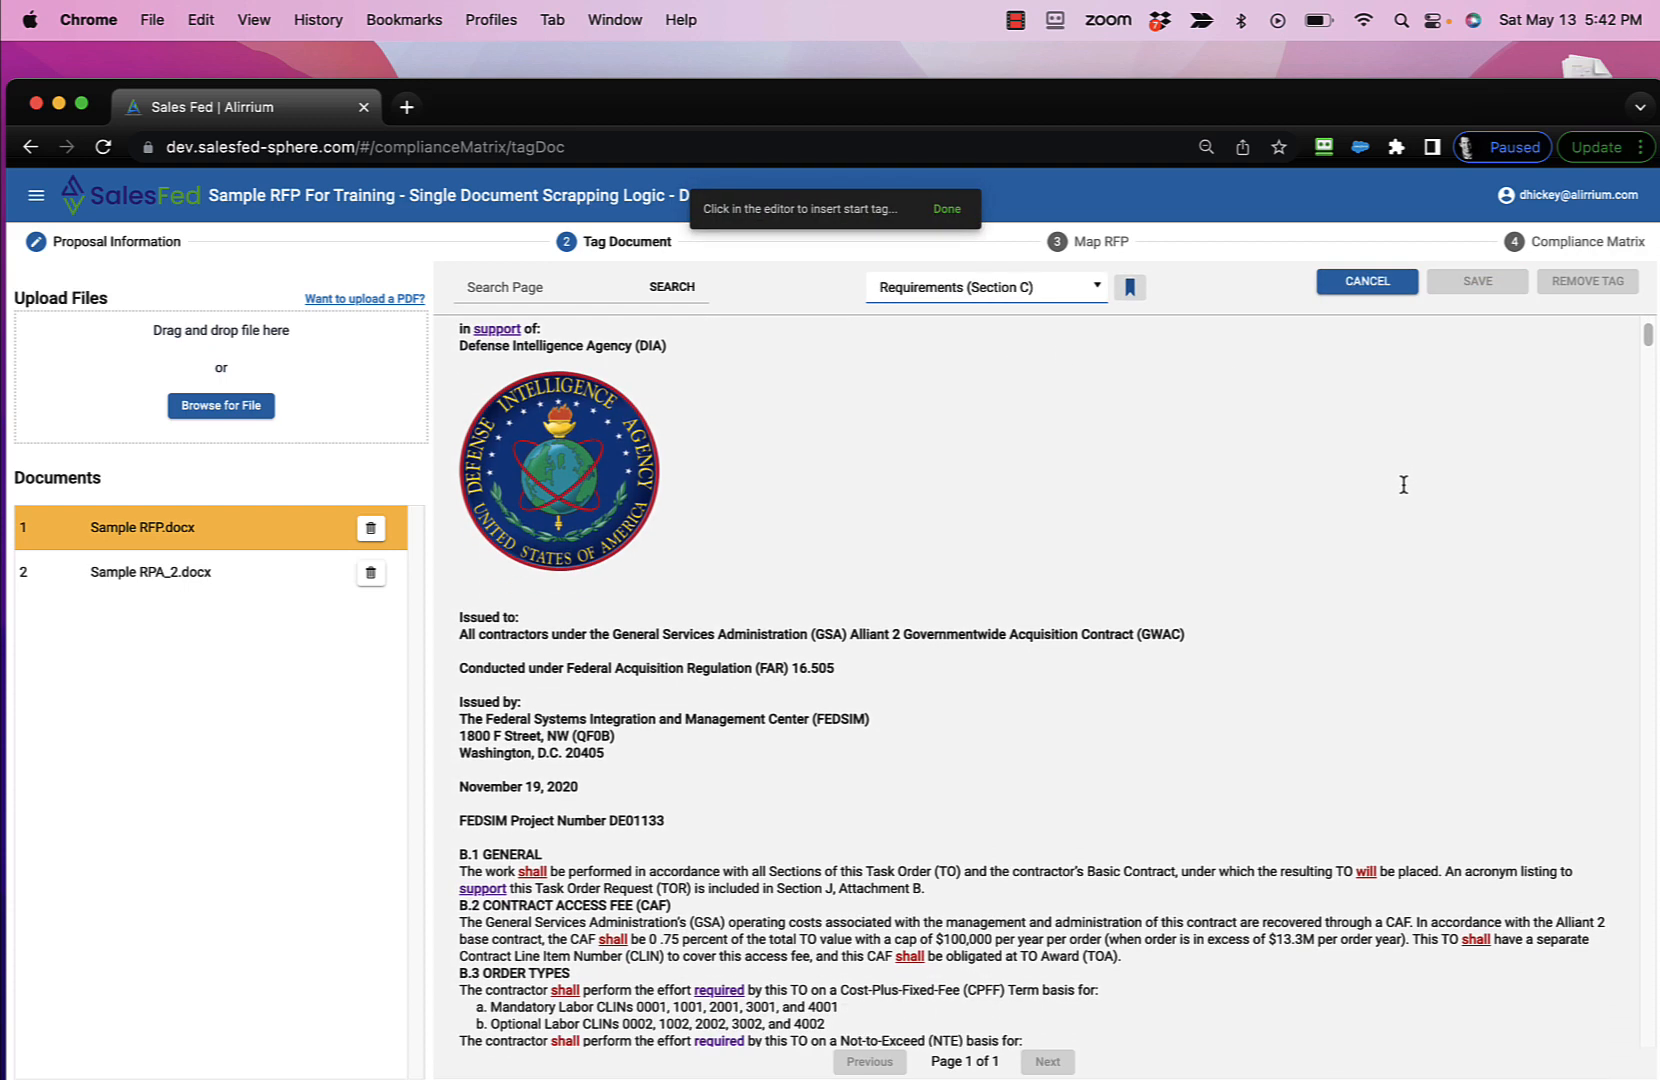
scroll(1407, 486, "down", 10)
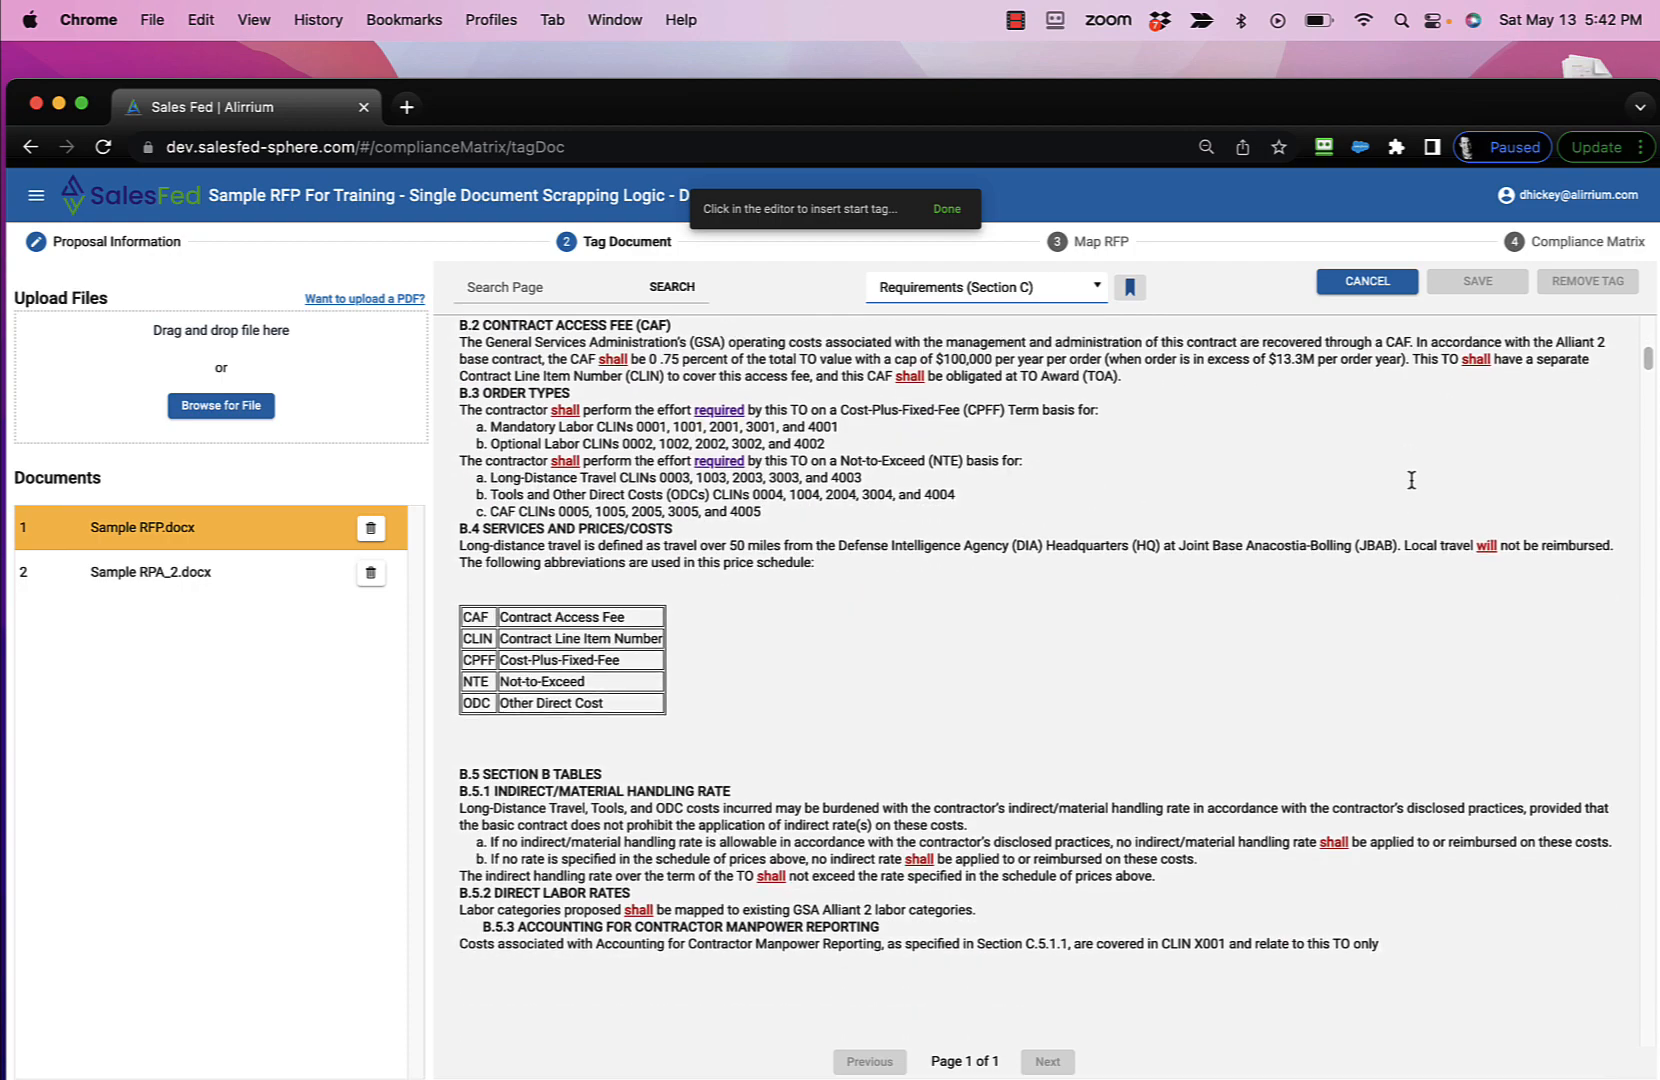
scroll(1411, 490, "down", 5)
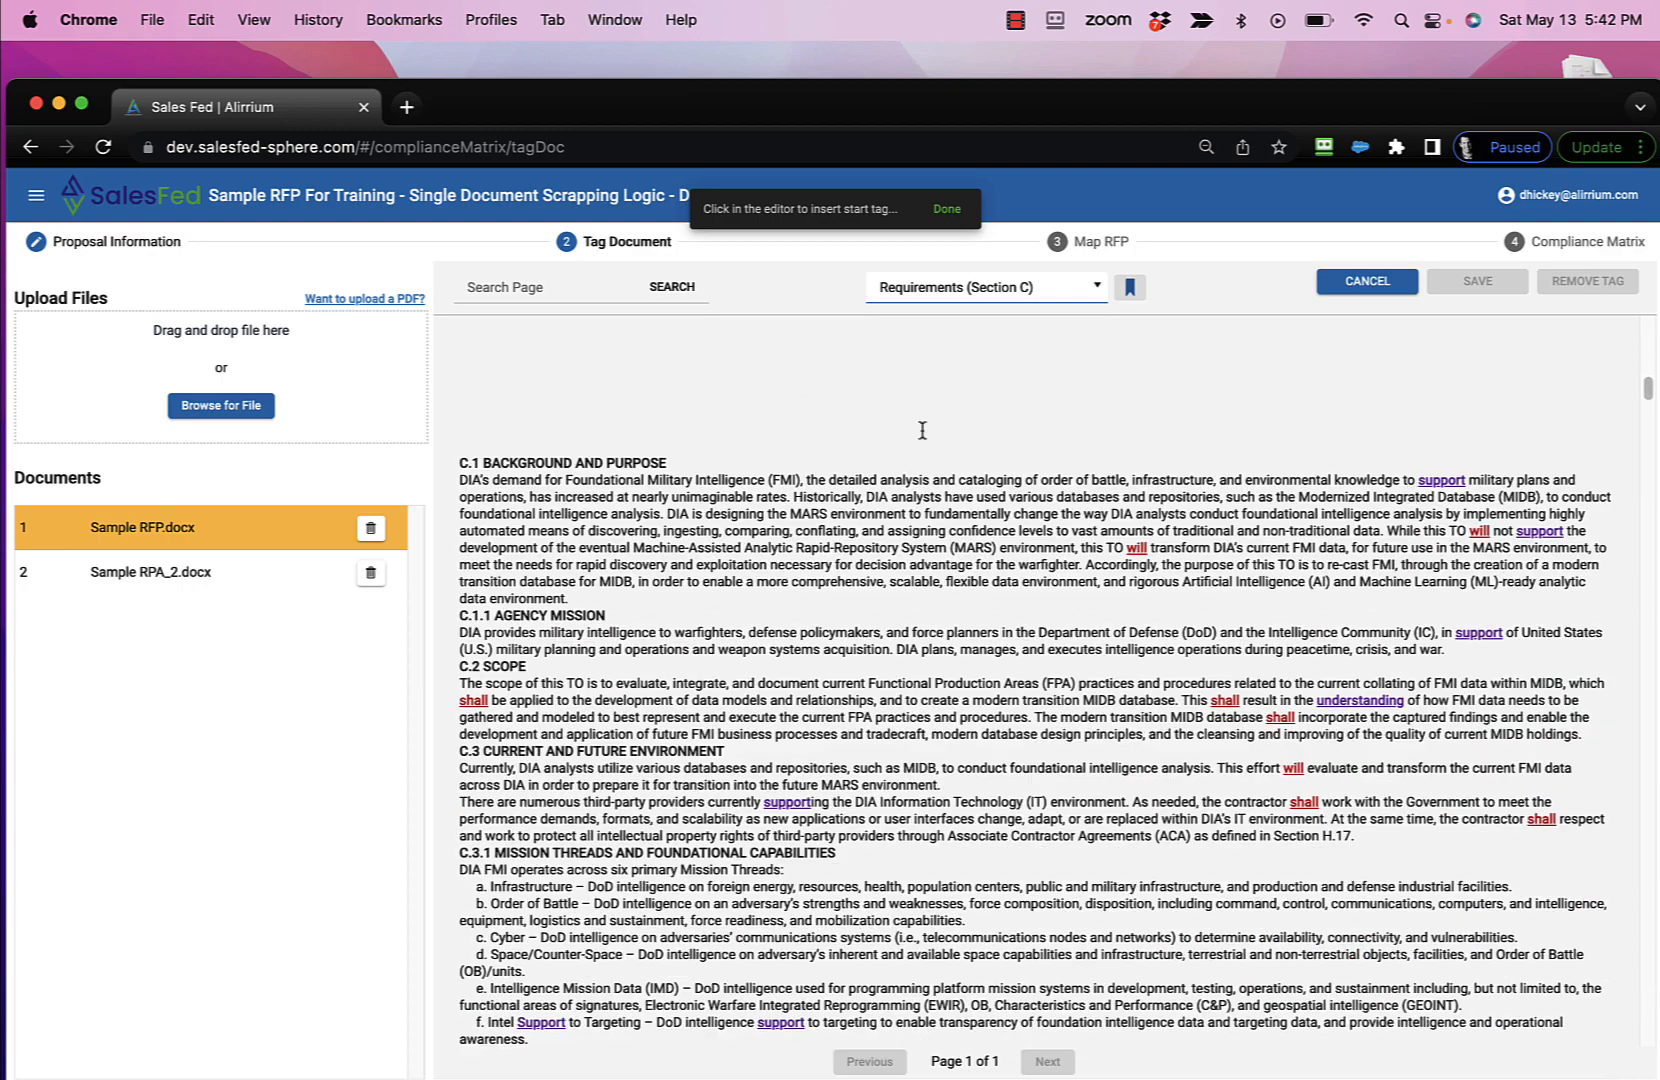
left_click(453, 462)
left_click(456, 462)
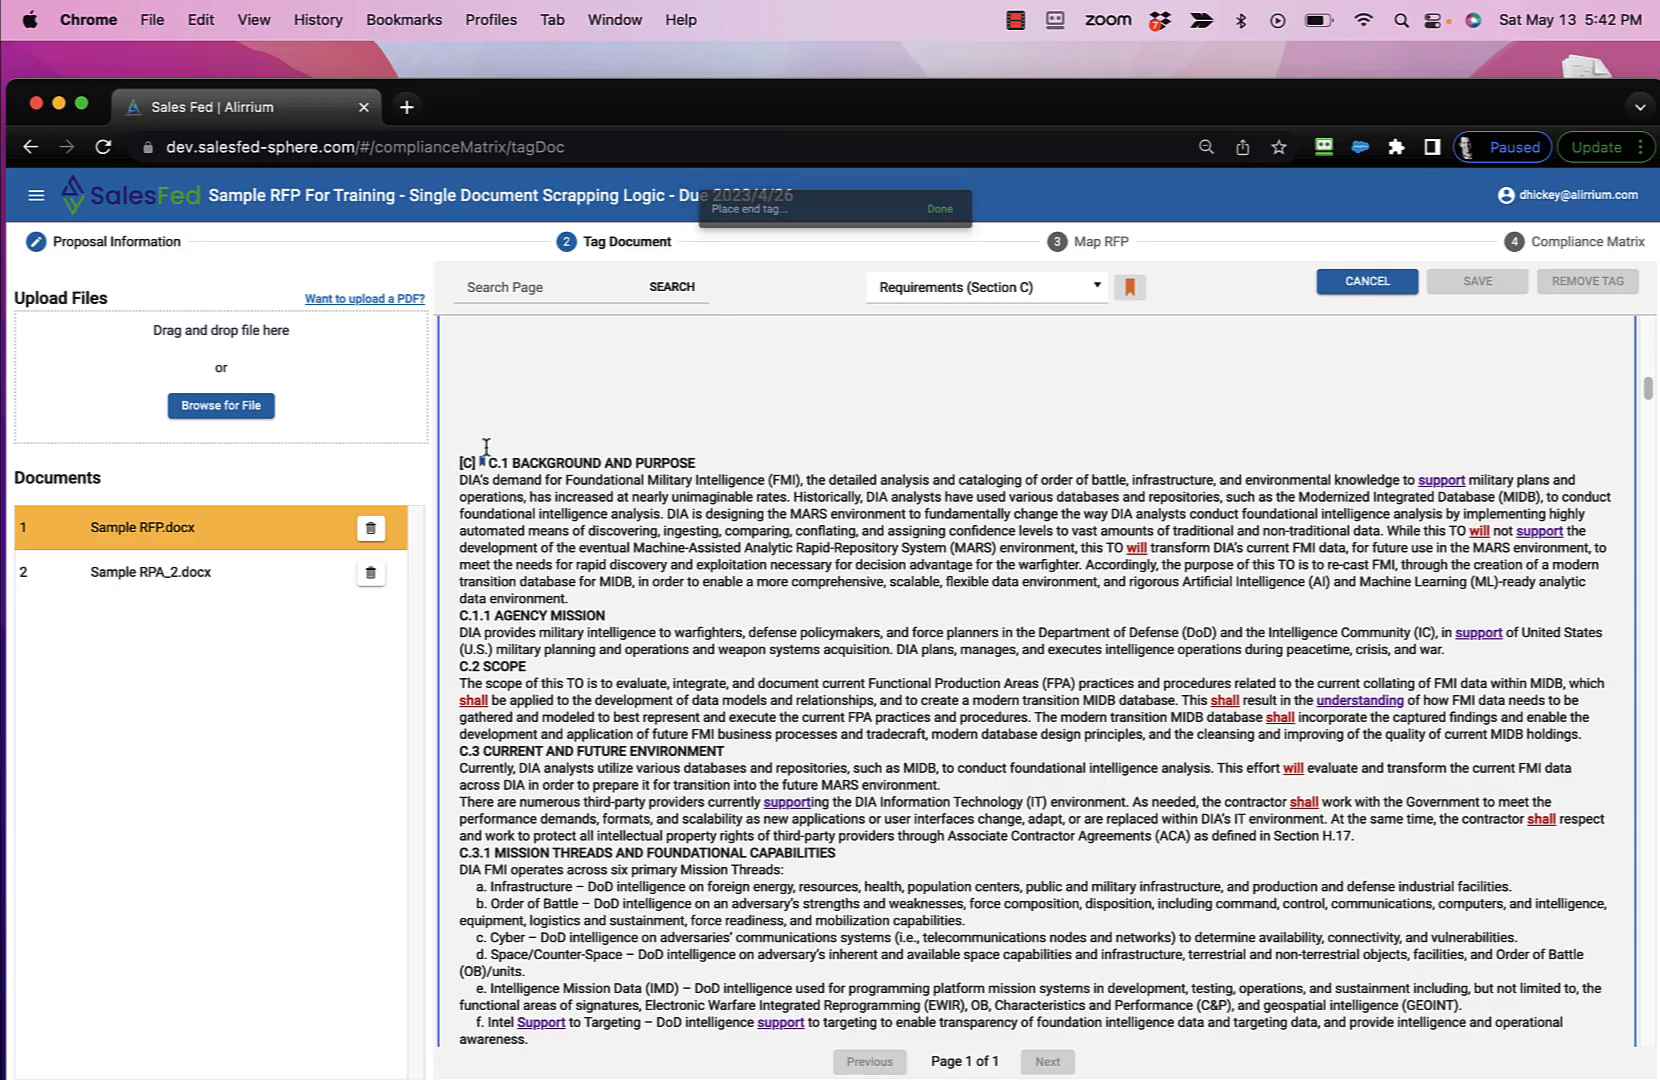
Step: Place the Requirements end tag after the last sentence of C.5.7 Task 7 – Additional Data Transformation Services
scroll(1205, 609, "down", 10)
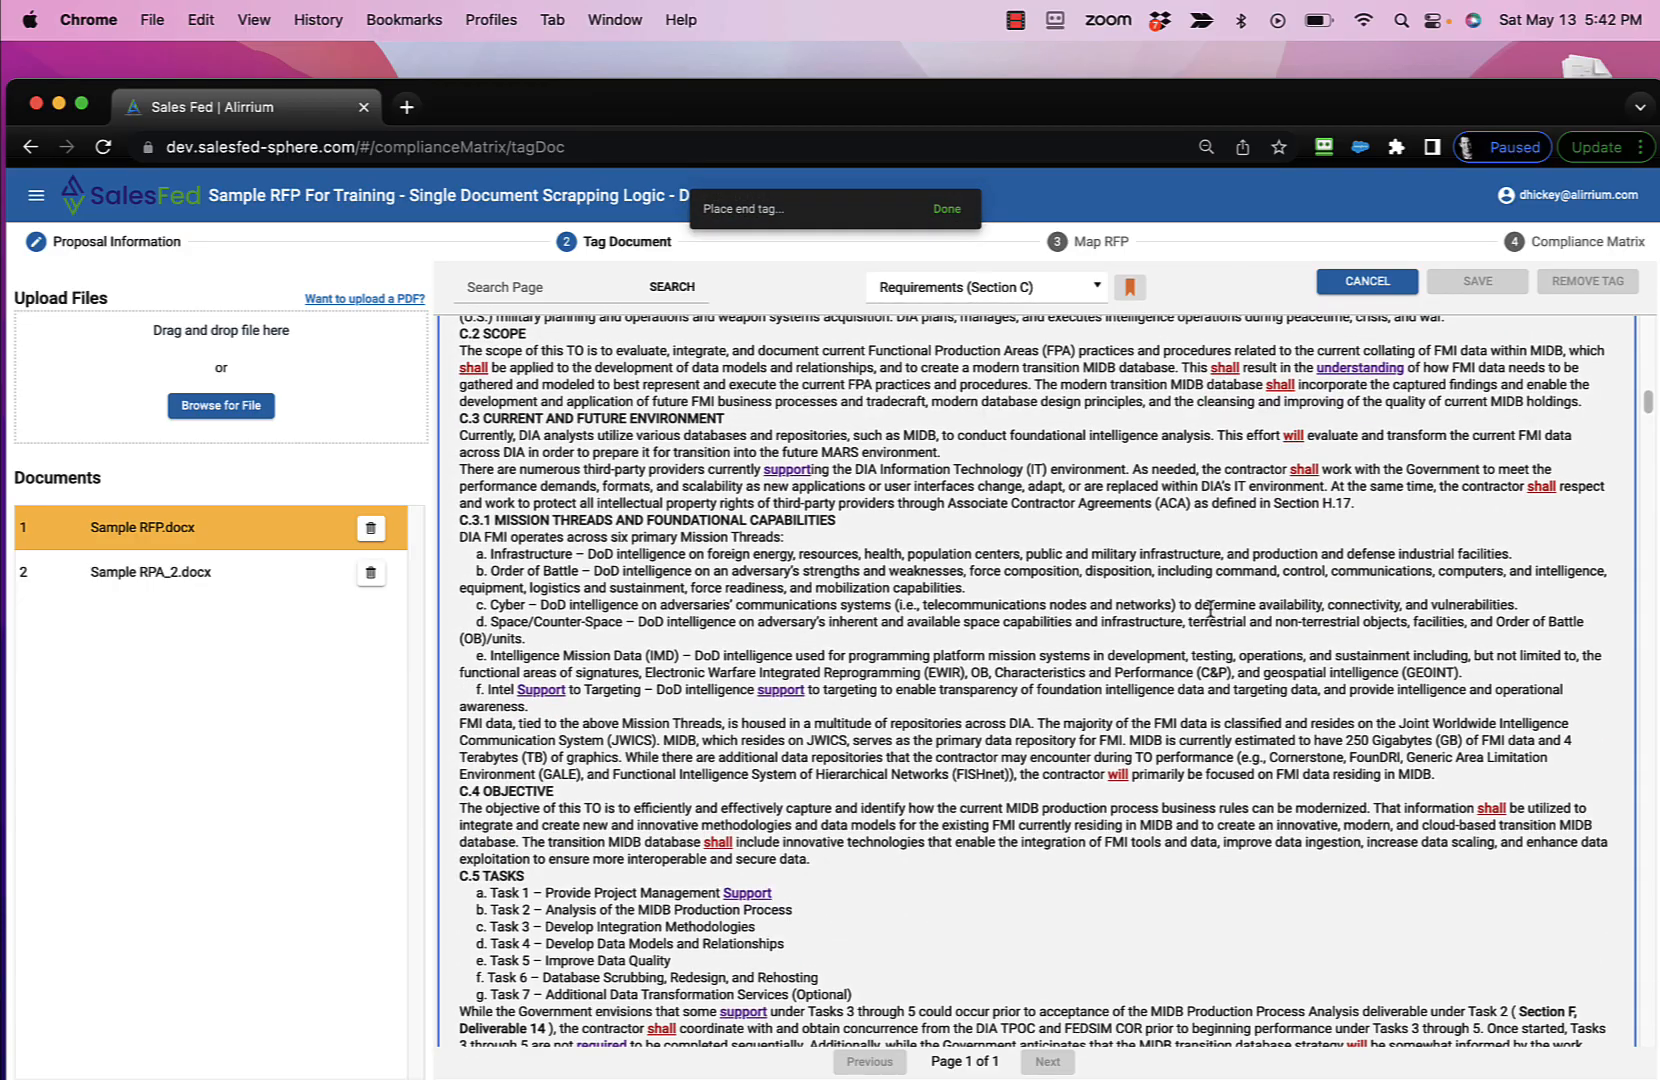
scroll(1215, 609, "down", 15)
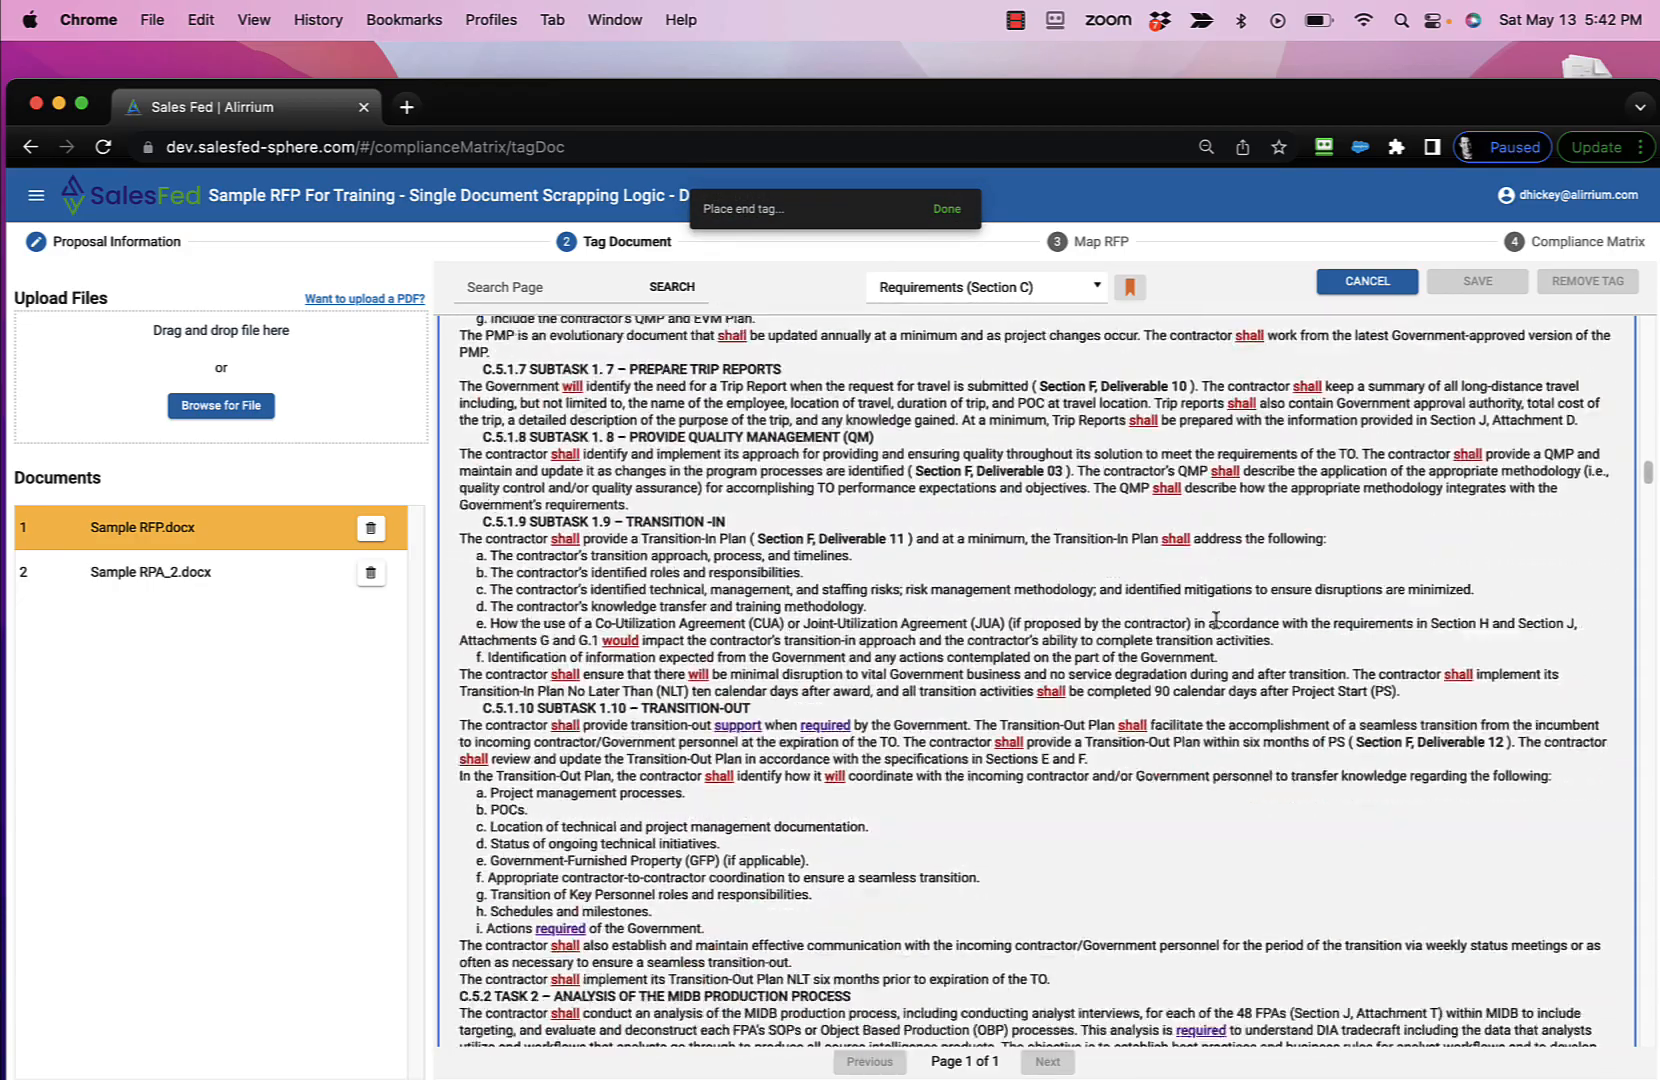
scroll(1215, 622, "down", 10)
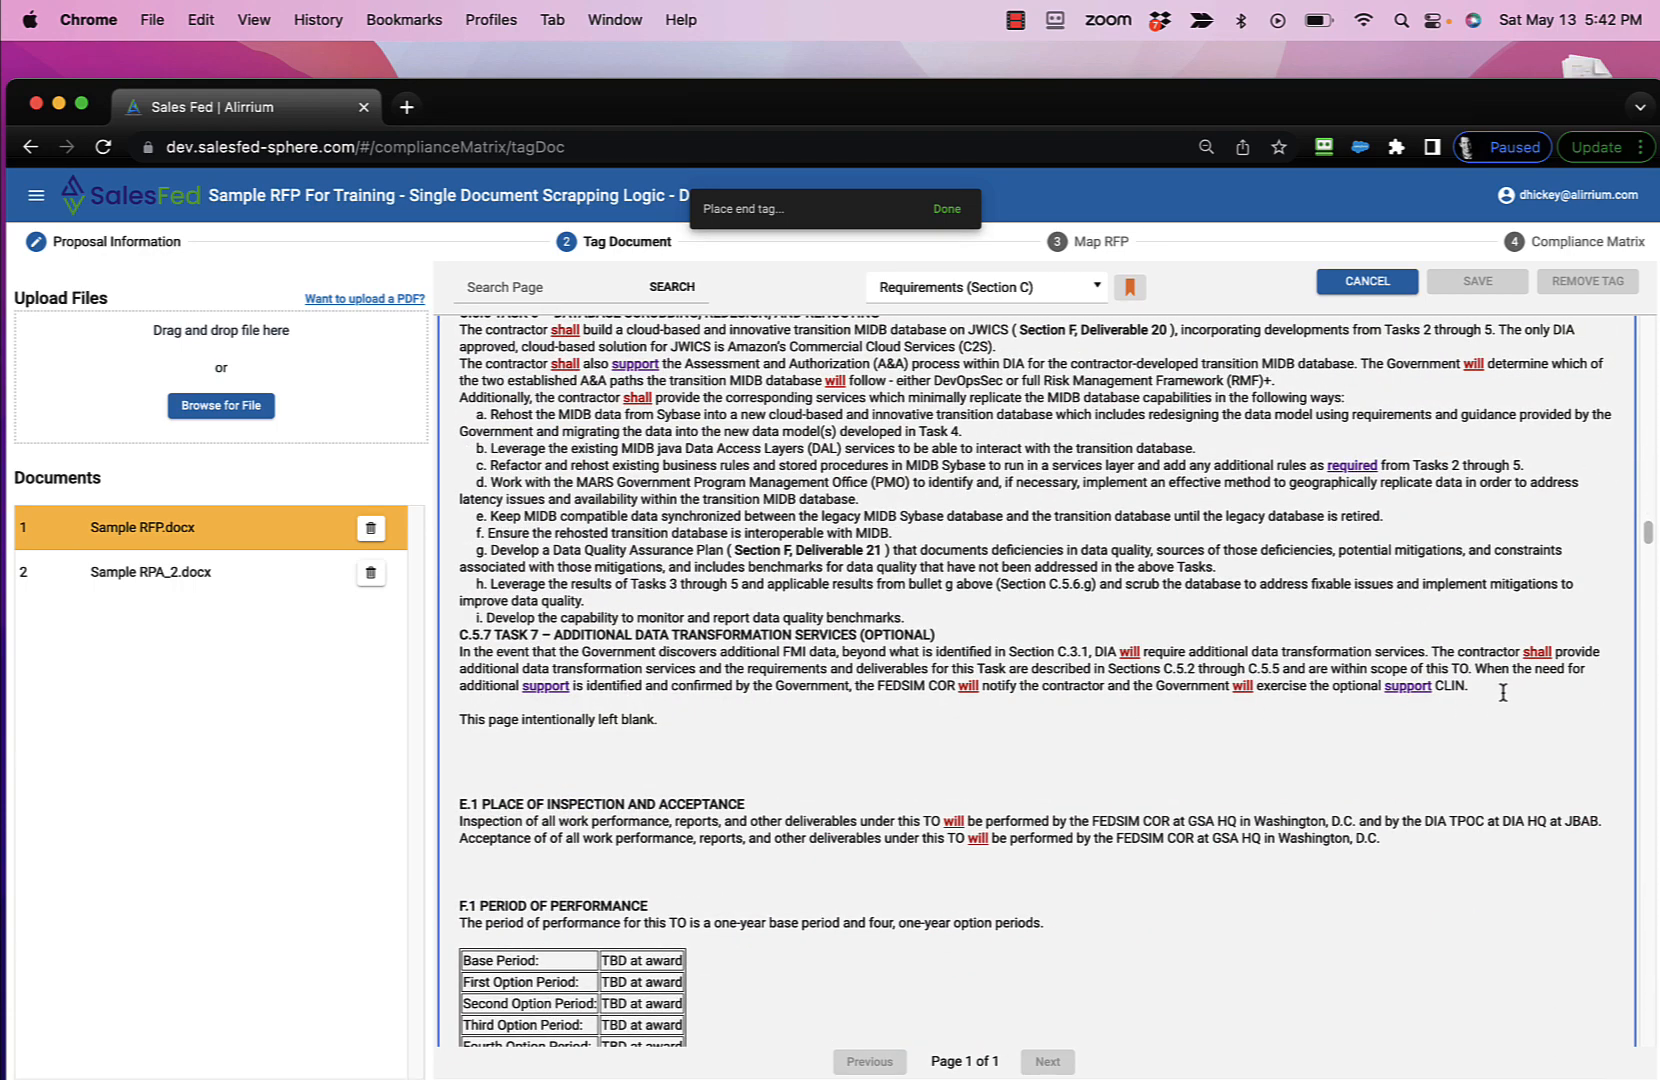
left_click(1473, 685)
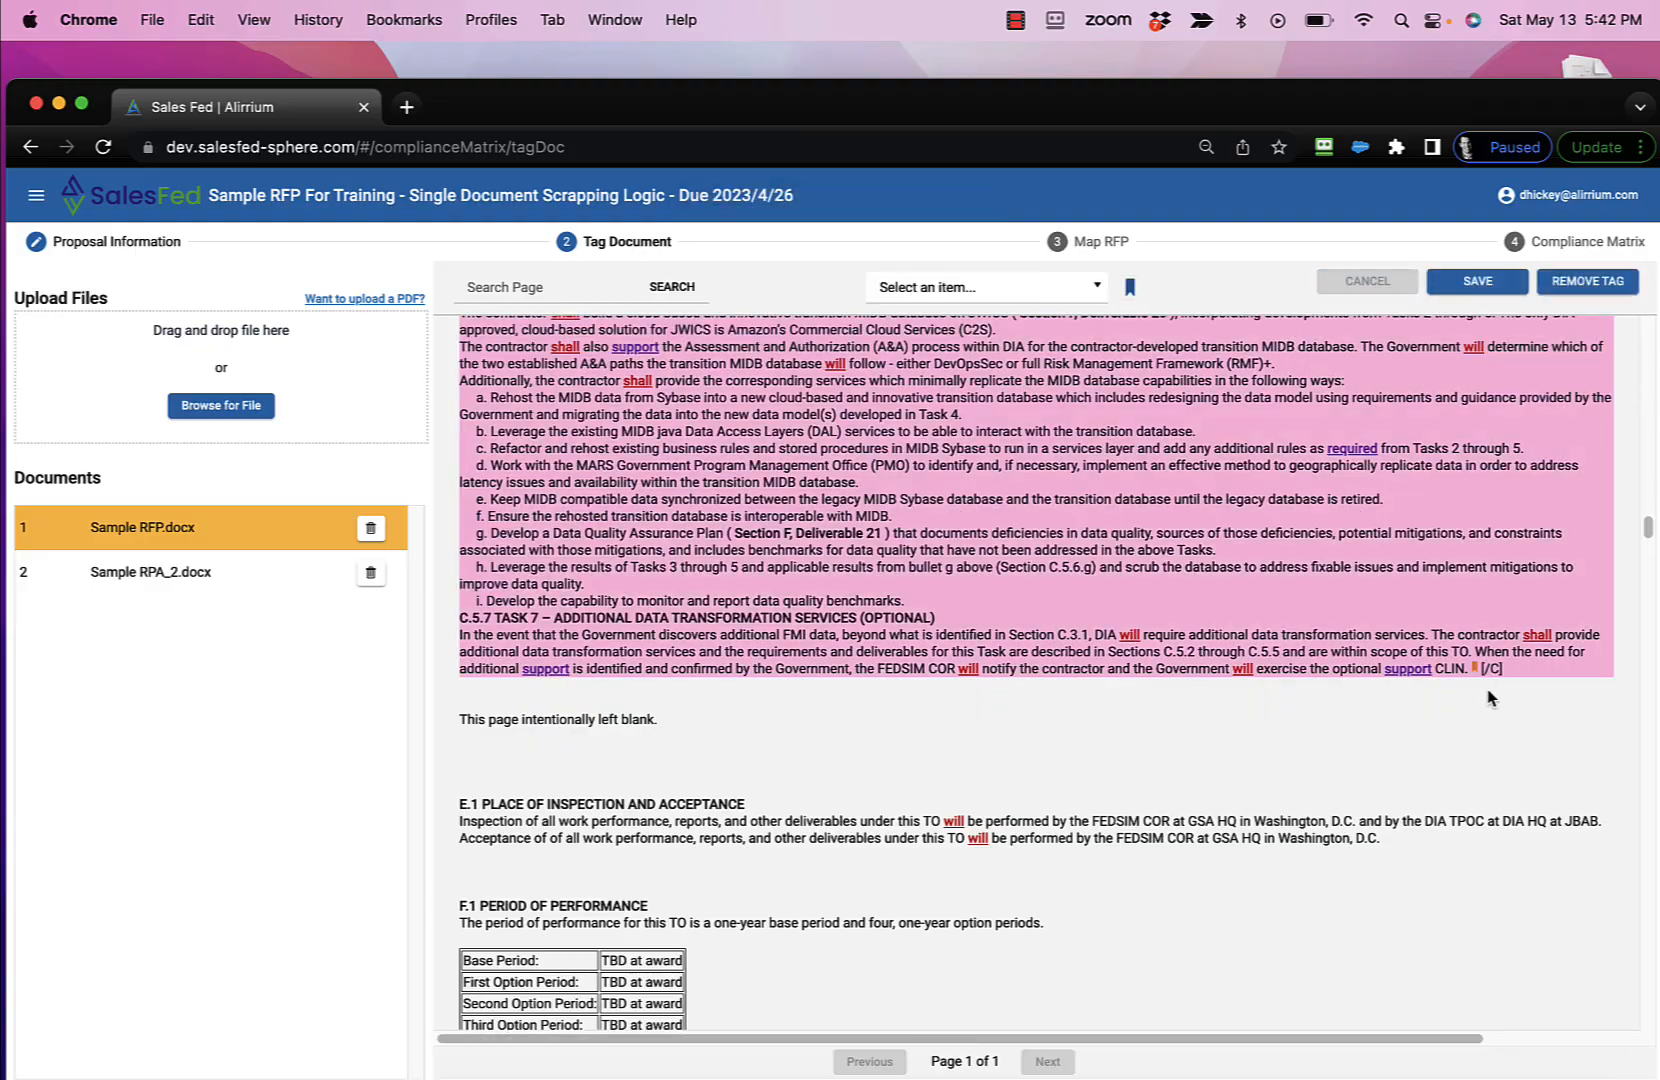
Step: Choose the Instructions (Section L) tag and place its start tag before the L.1 FAR 52.252-1 Solicitation Provisions heading
scroll(1470, 662, "up", 10)
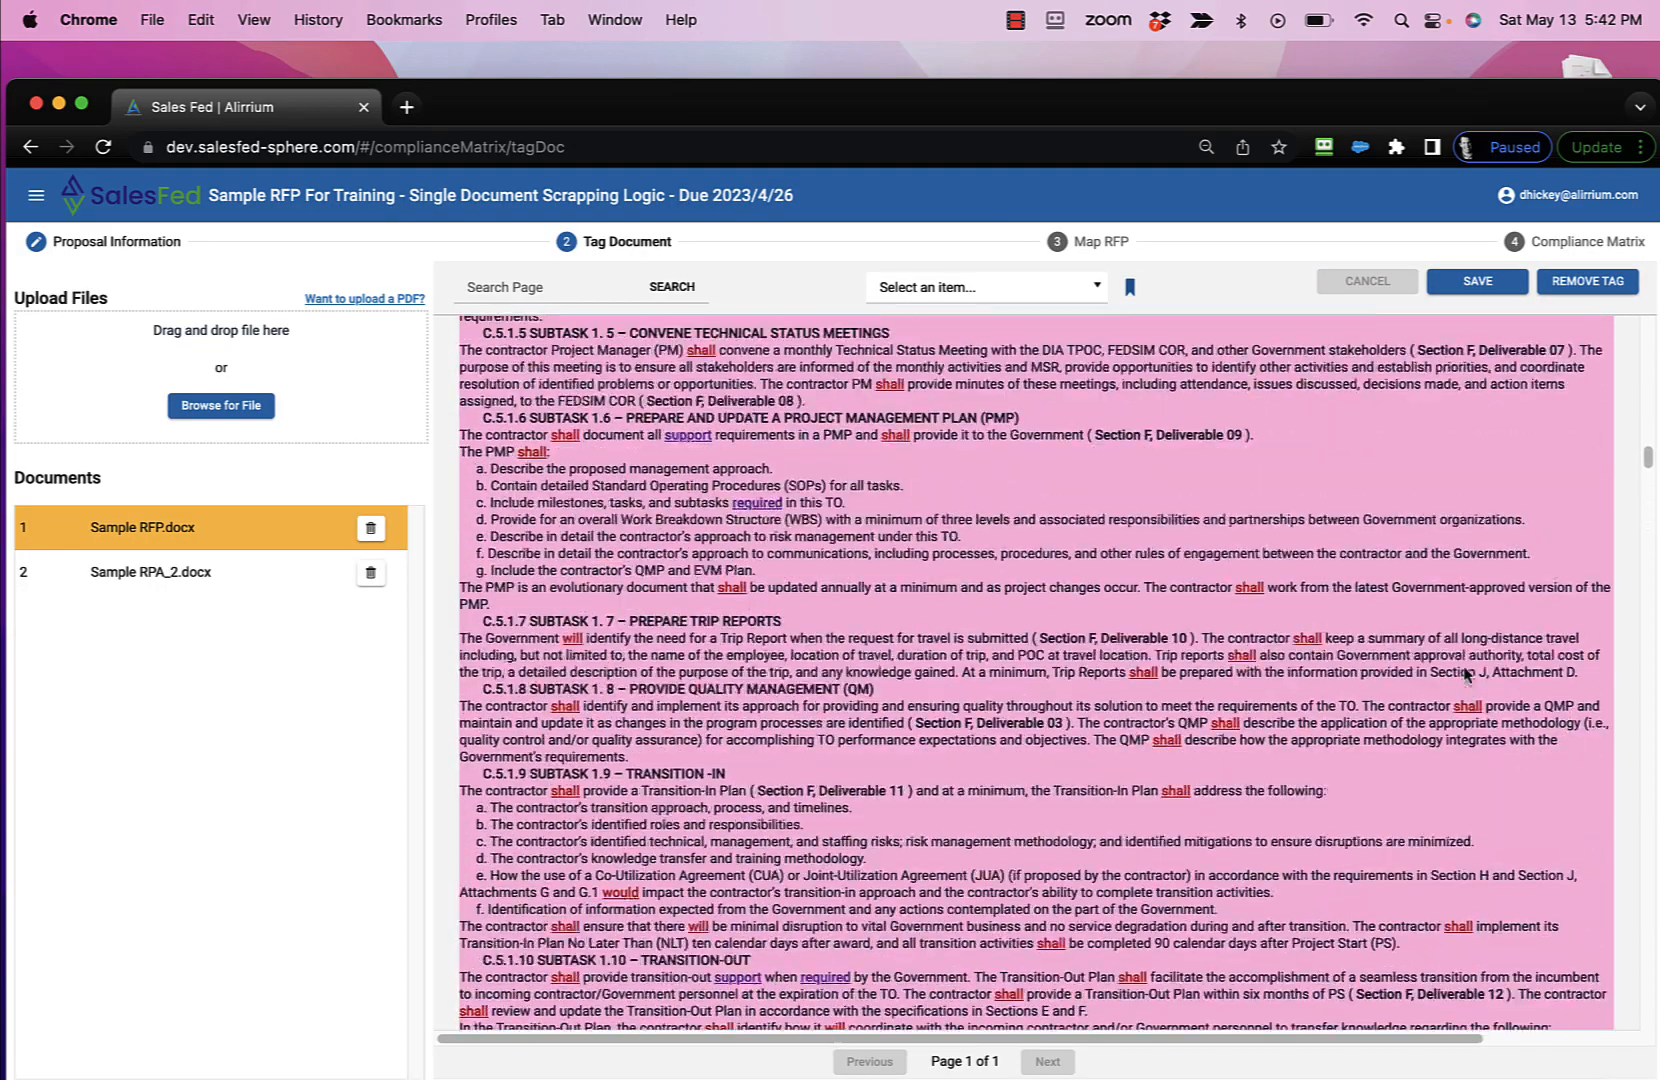
scroll(1470, 674, "up", 10)
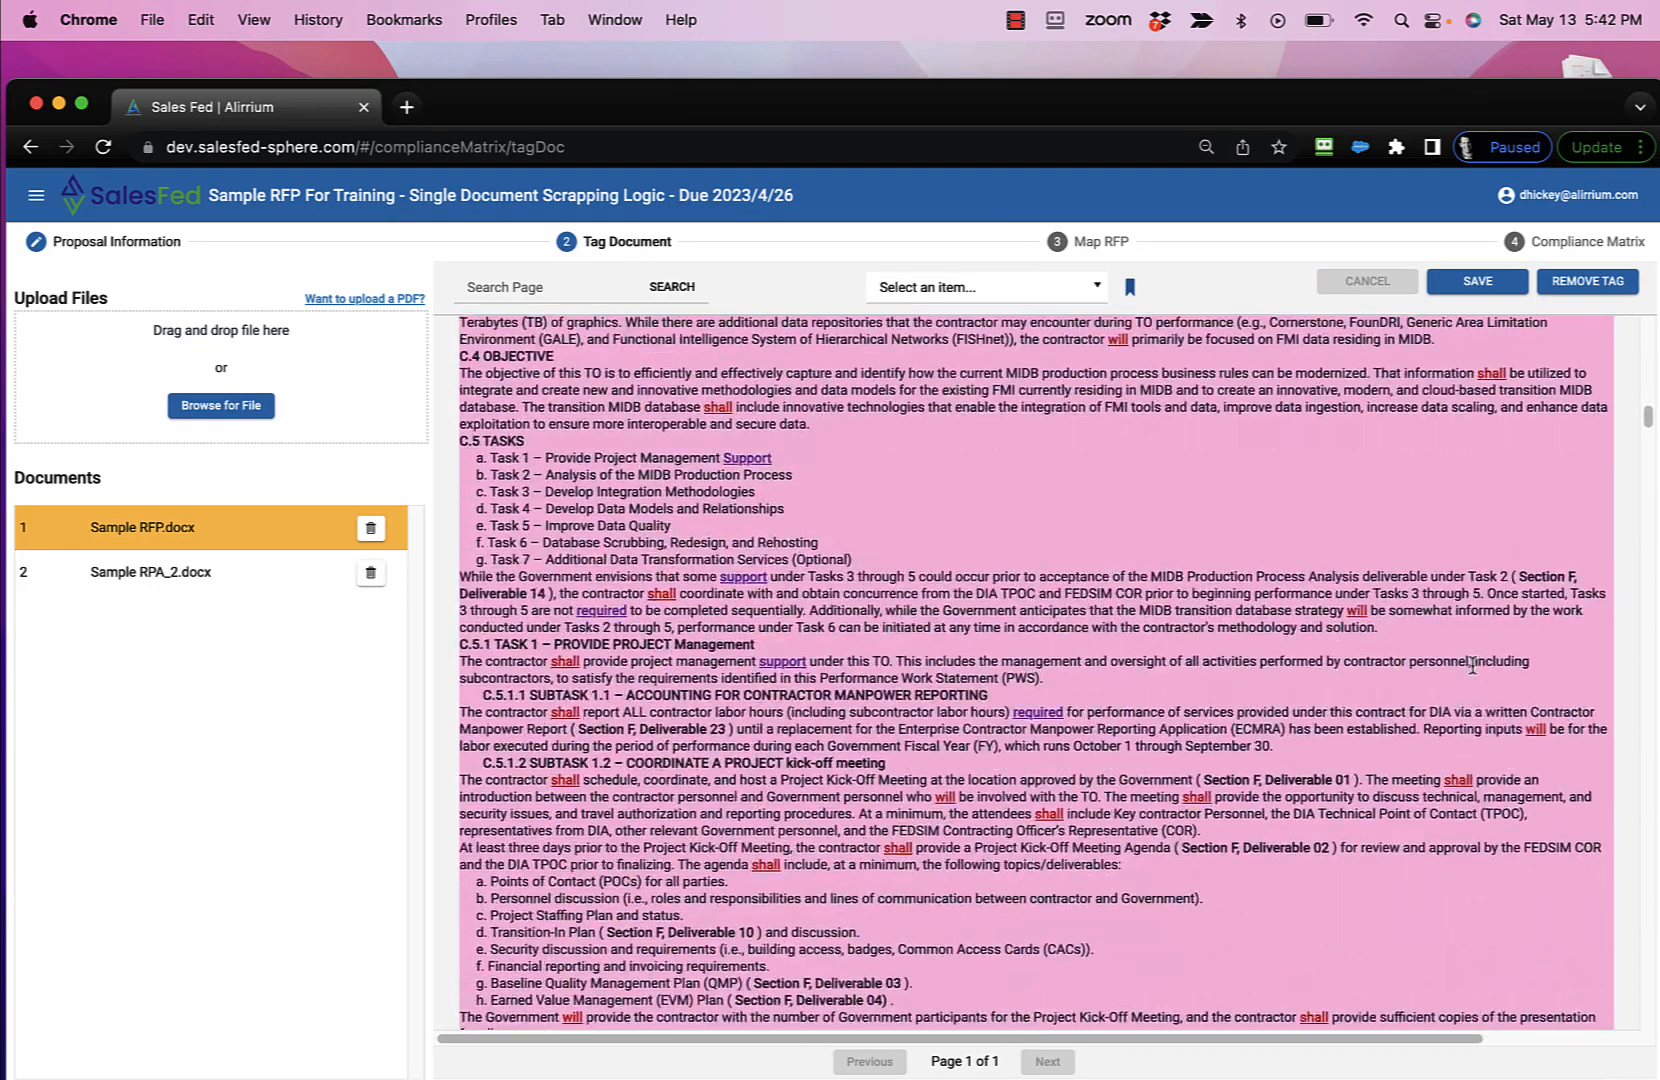
scroll(1466, 681, "down", 20)
scroll(1465, 681, "down", 15)
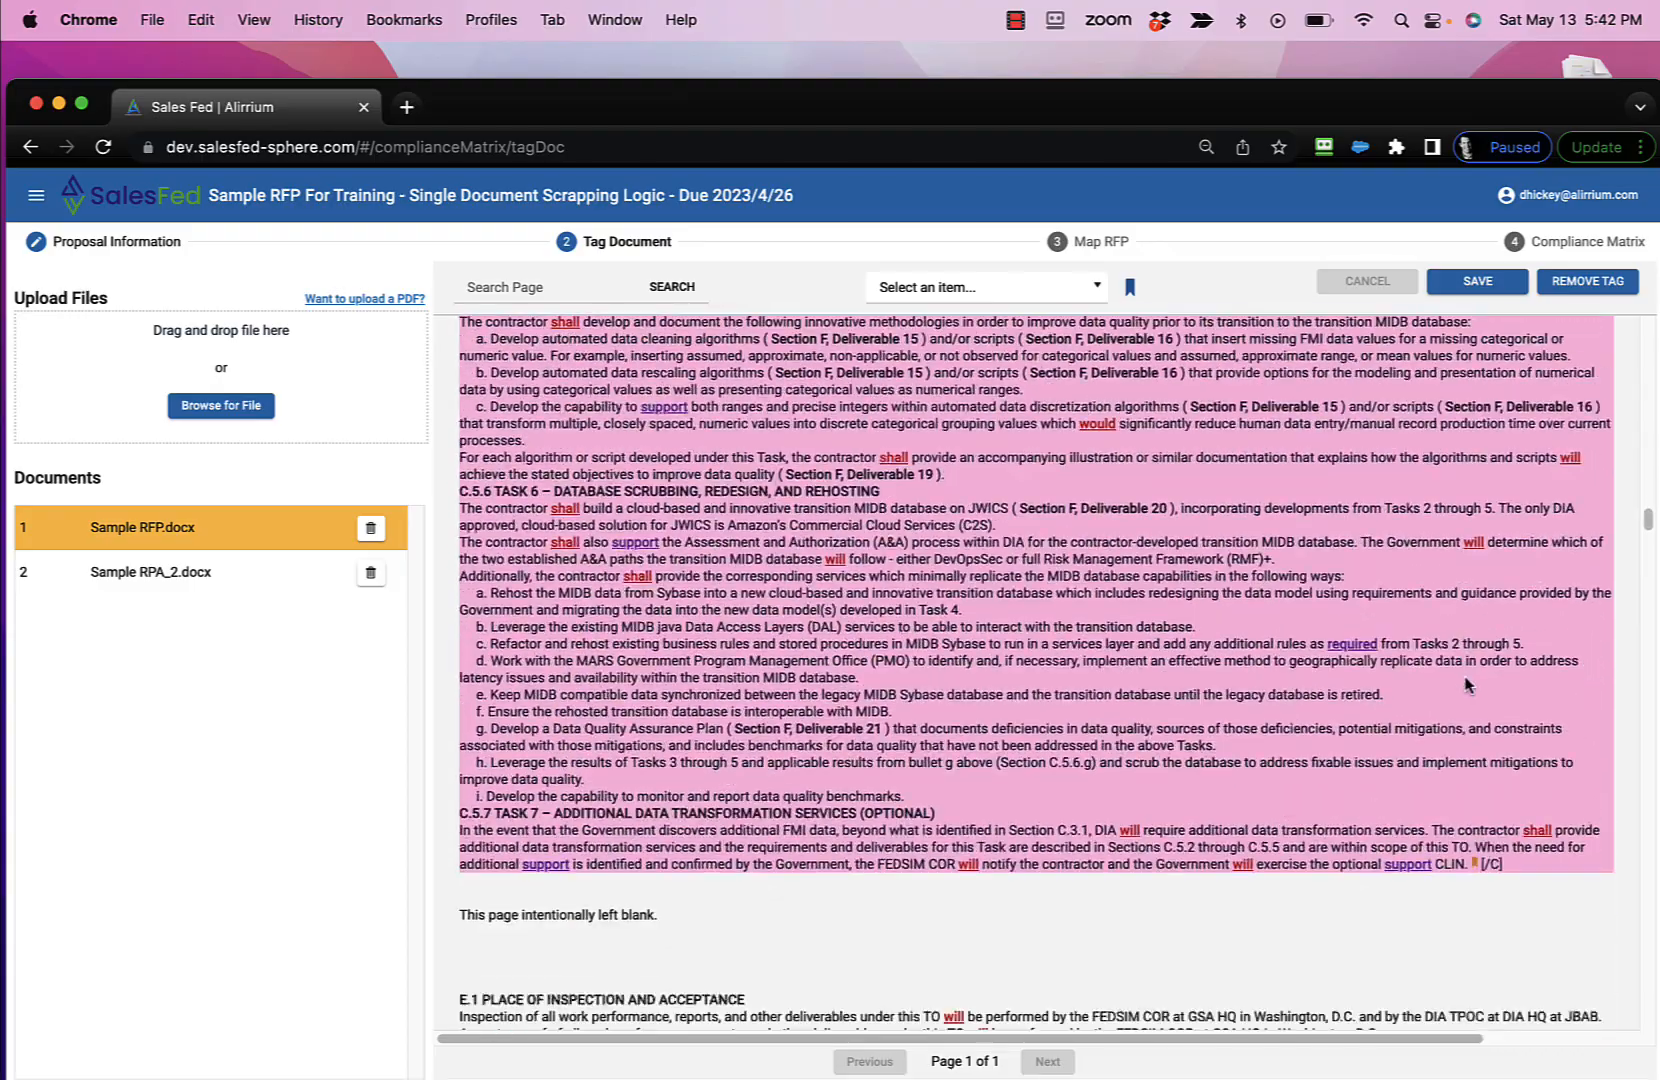
scroll(1466, 681, "down", 20)
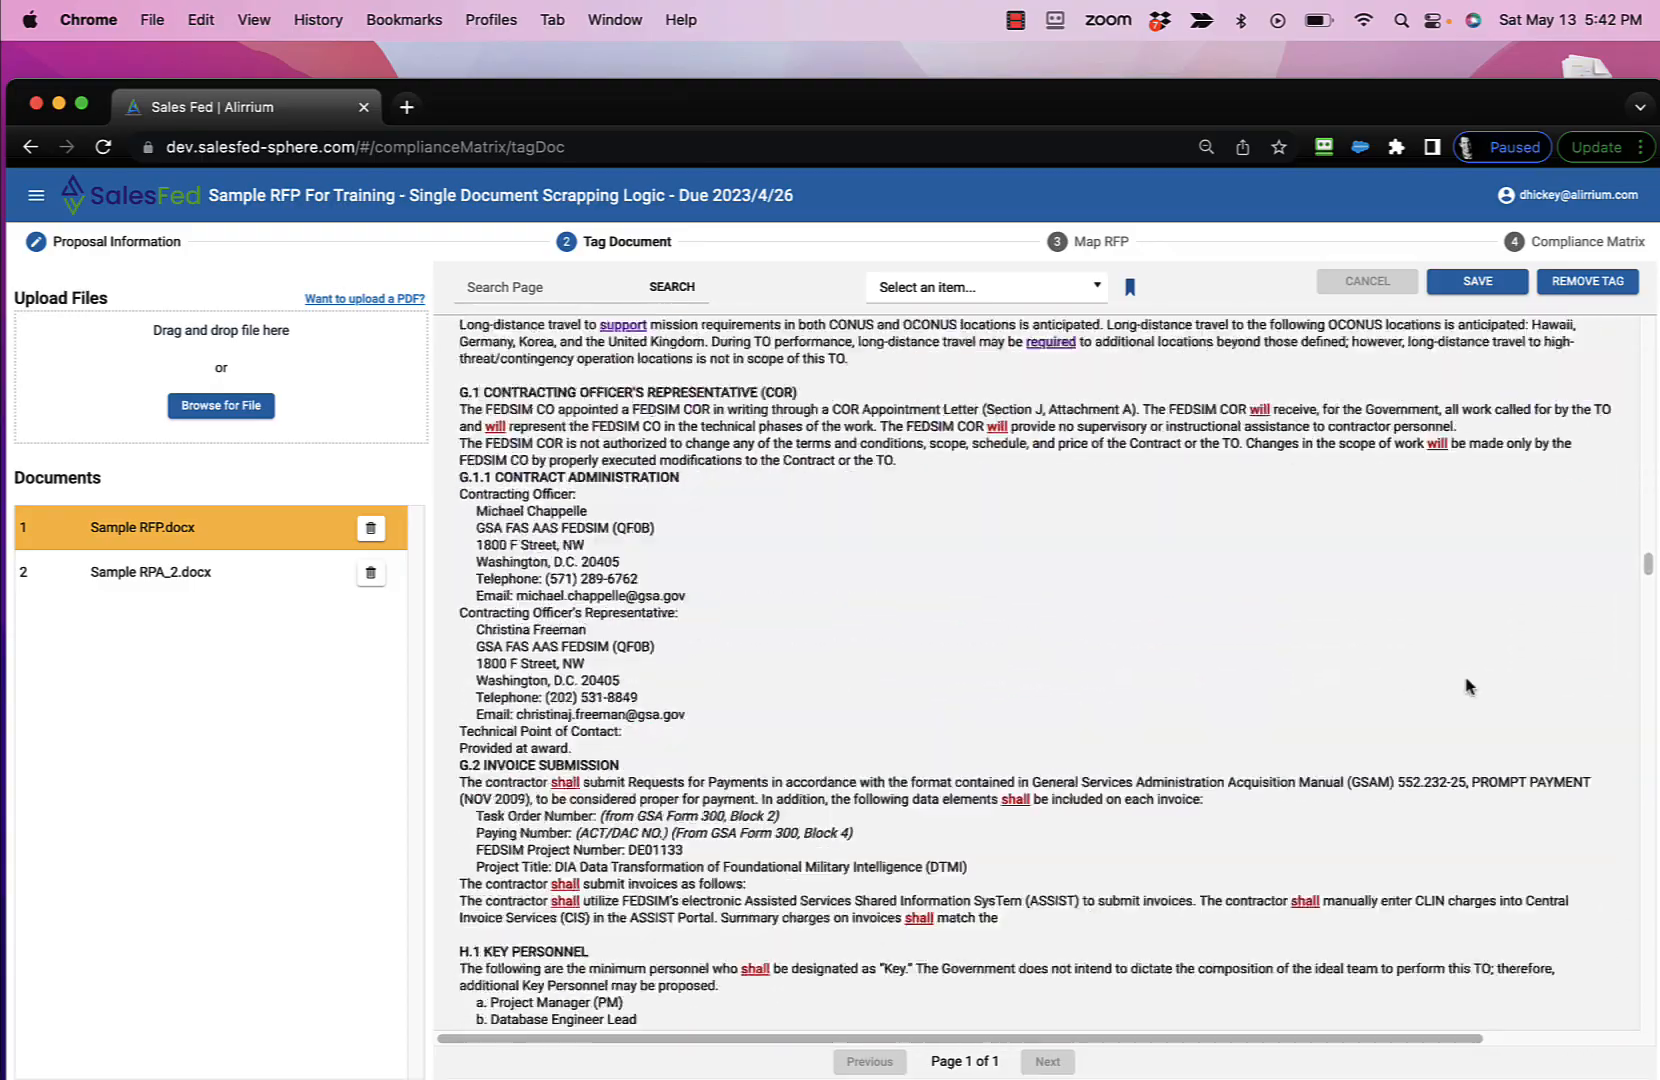
scroll(1468, 684, "down", 20)
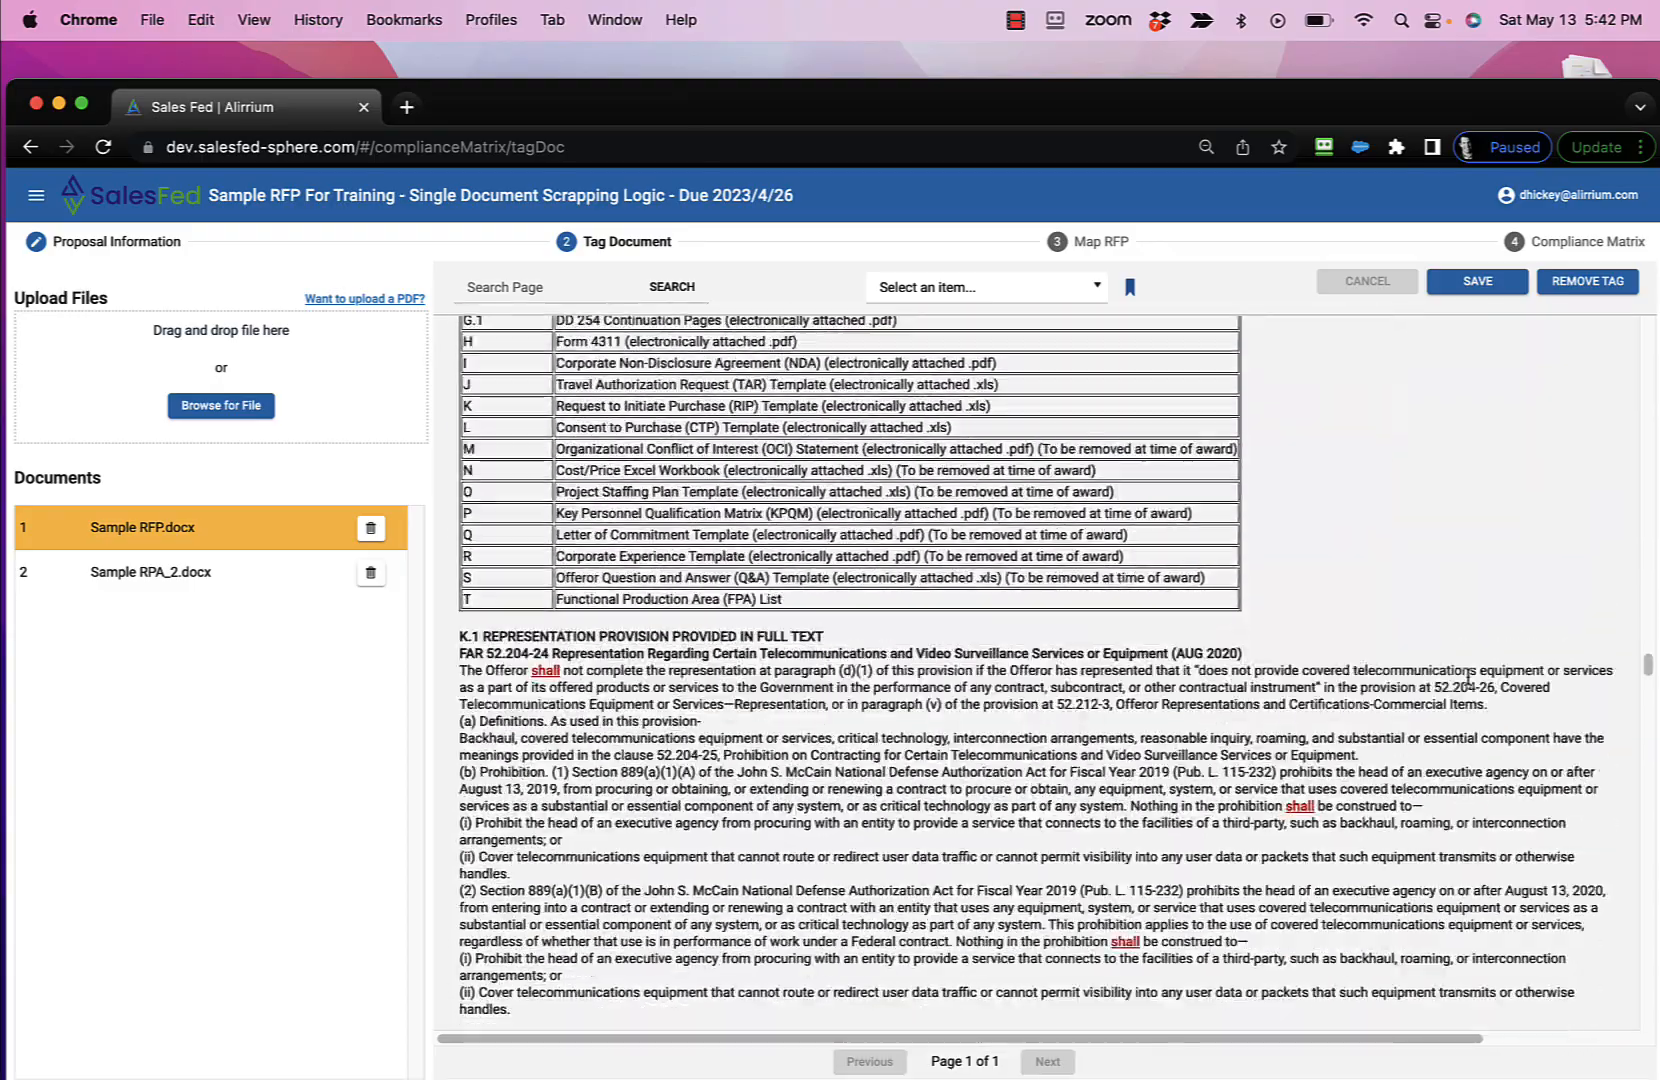
scroll(1468, 680, "down", 12)
scroll(1466, 686, "down", 10)
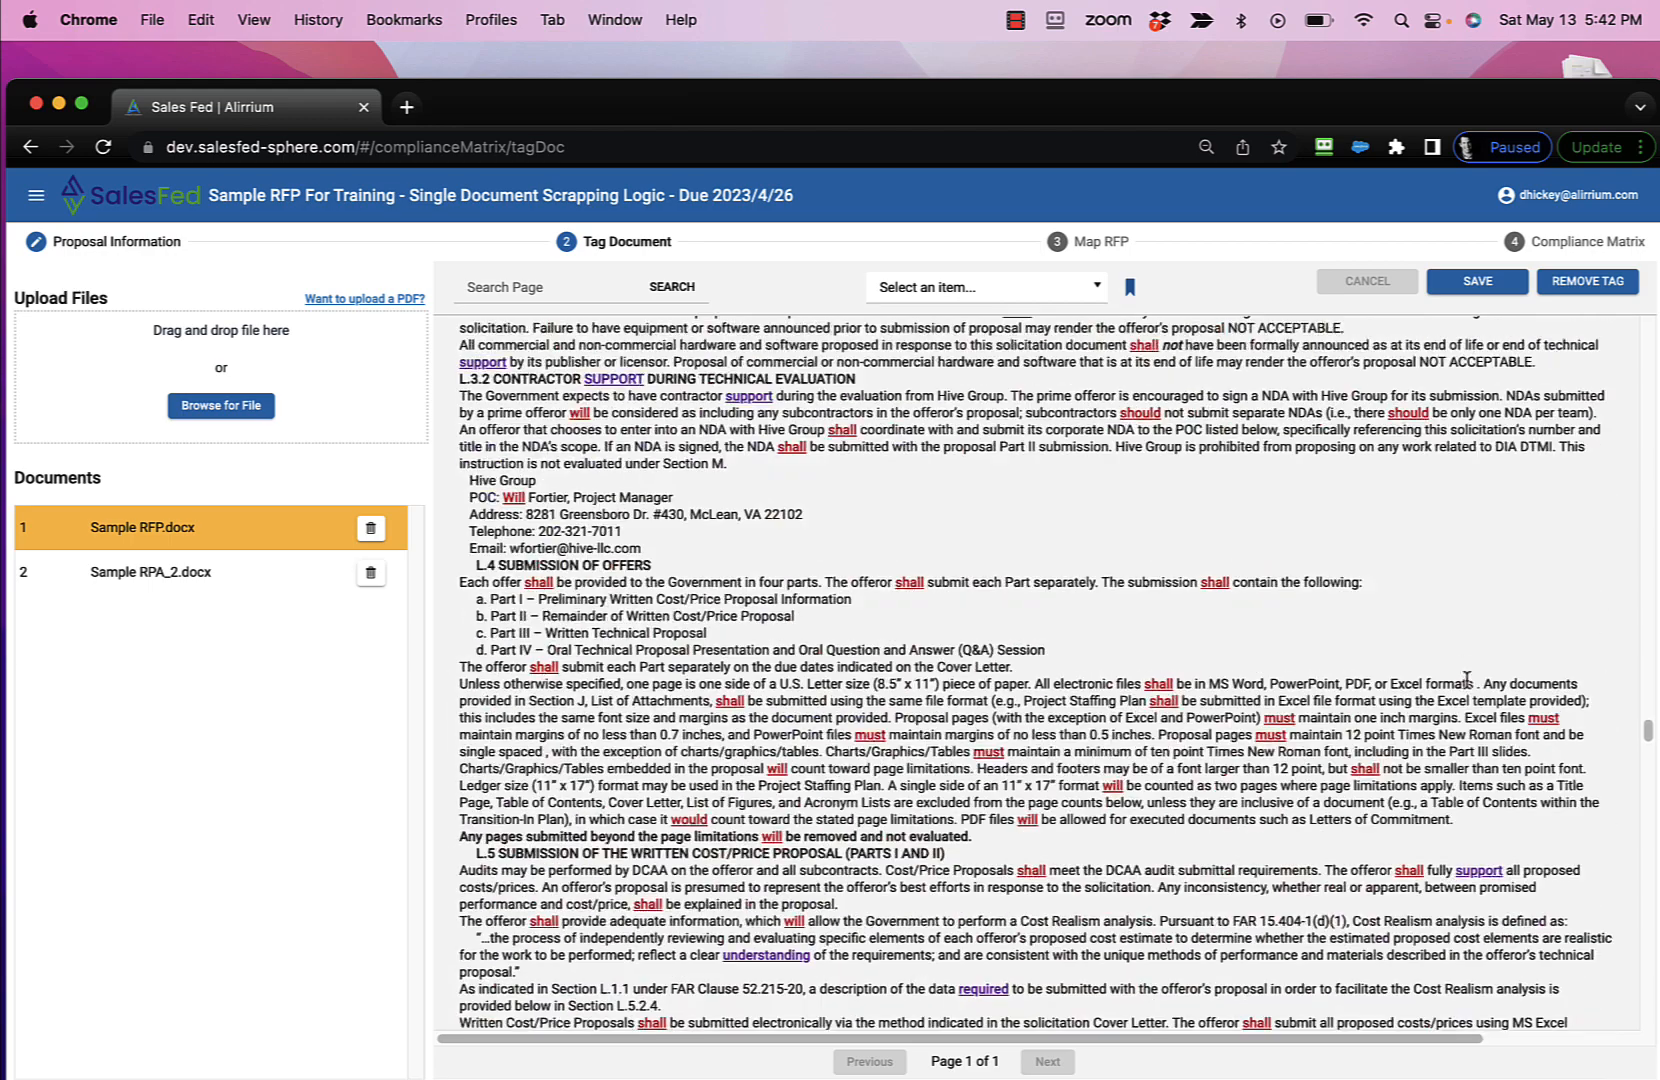
scroll(1466, 686, "up", 10)
left_click(1093, 290)
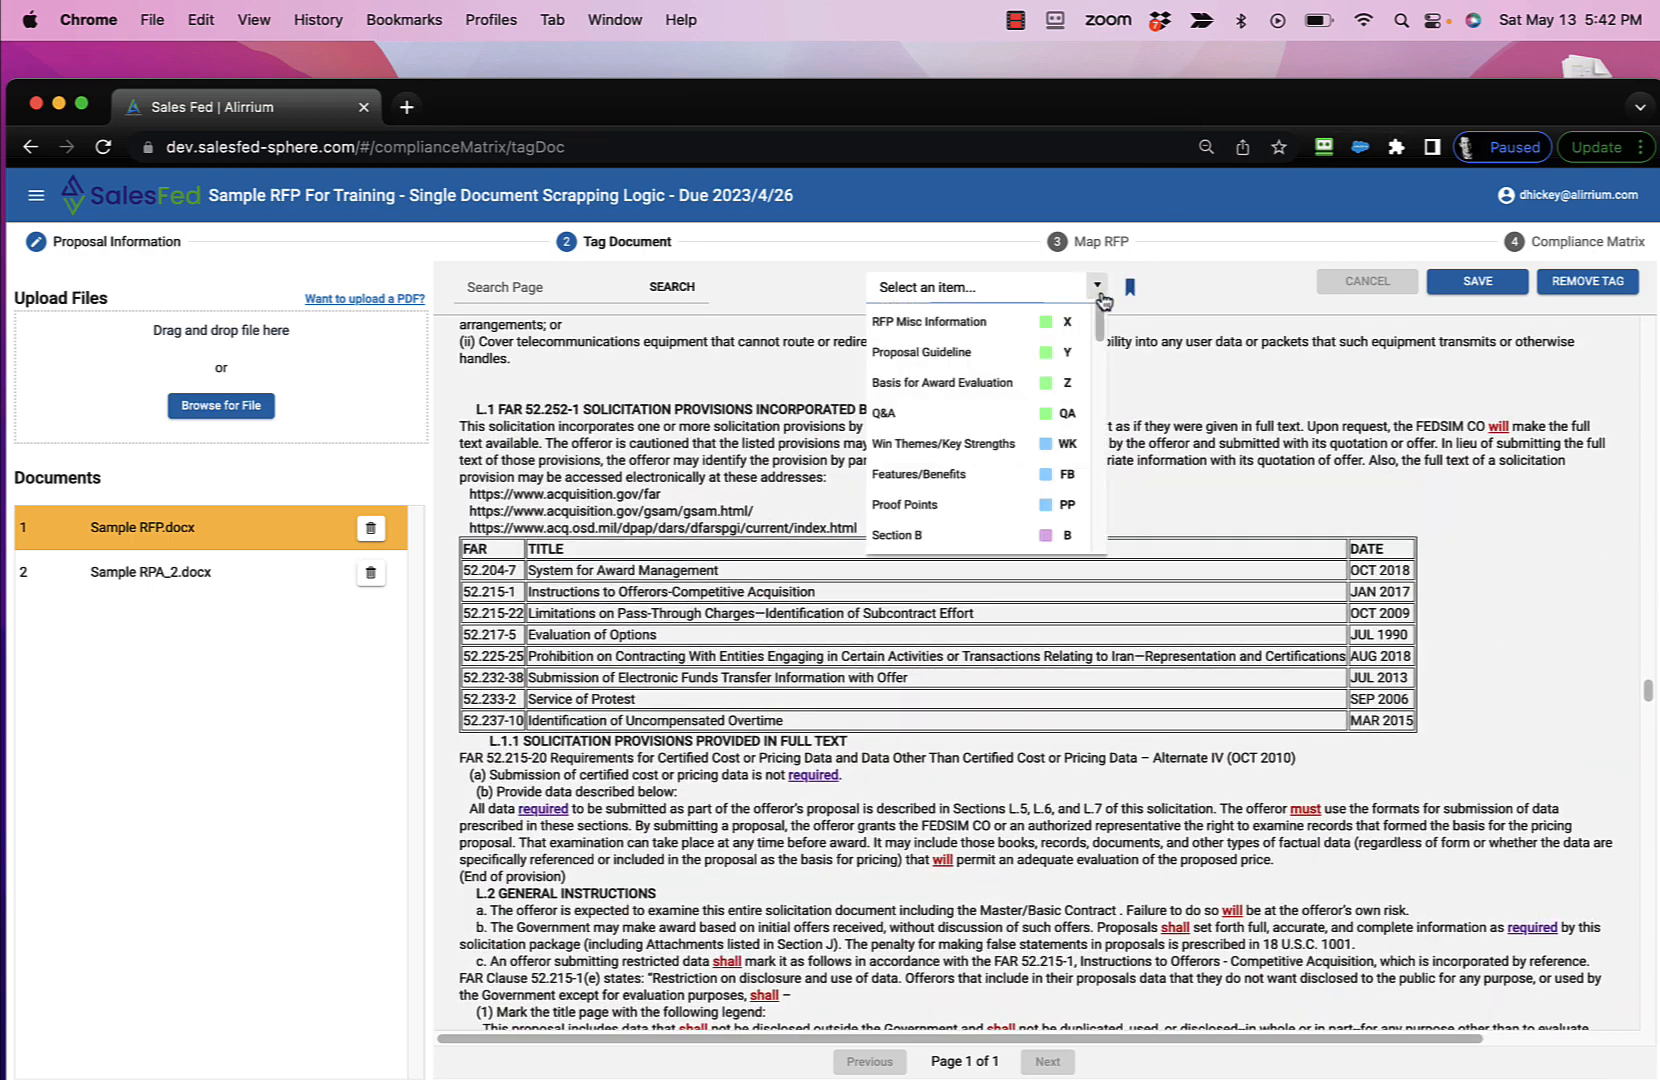
left_click(1015, 330)
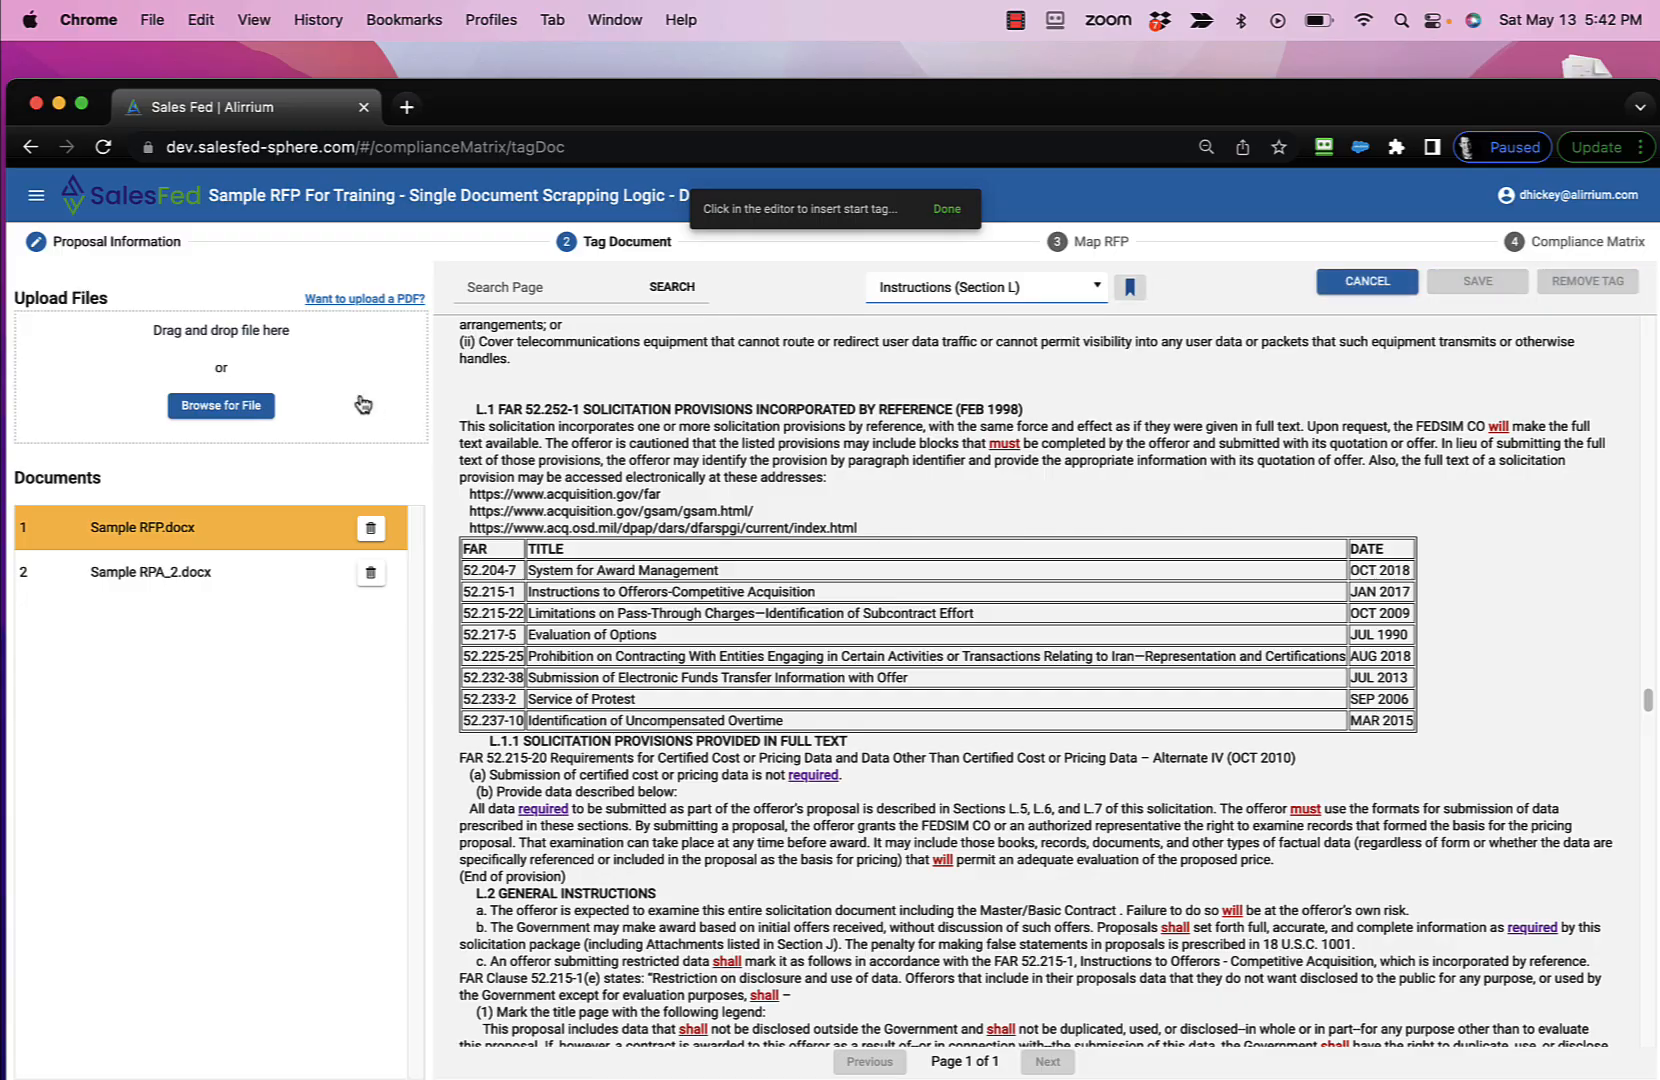
left_click(467, 410)
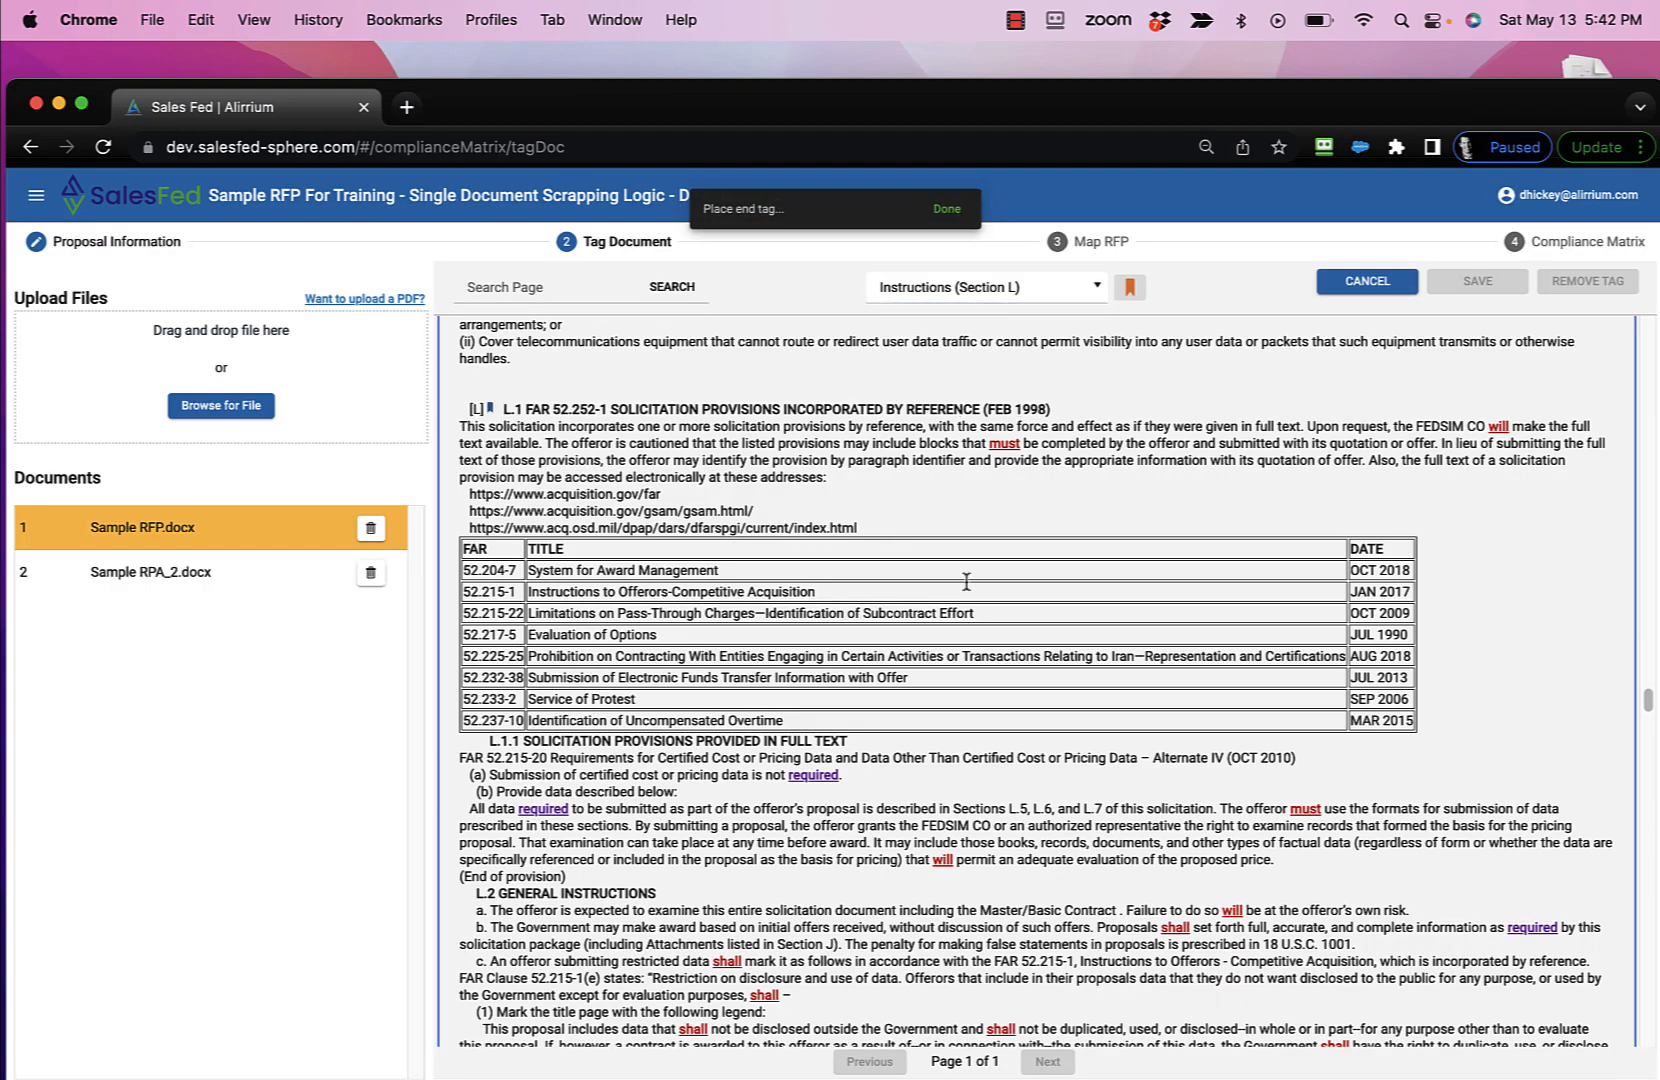
Step: Place the Instructions end tag after the last sentence of L.10 Delivery Instructions
scroll(985, 581, "down", 10)
scroll(995, 583, "down", 15)
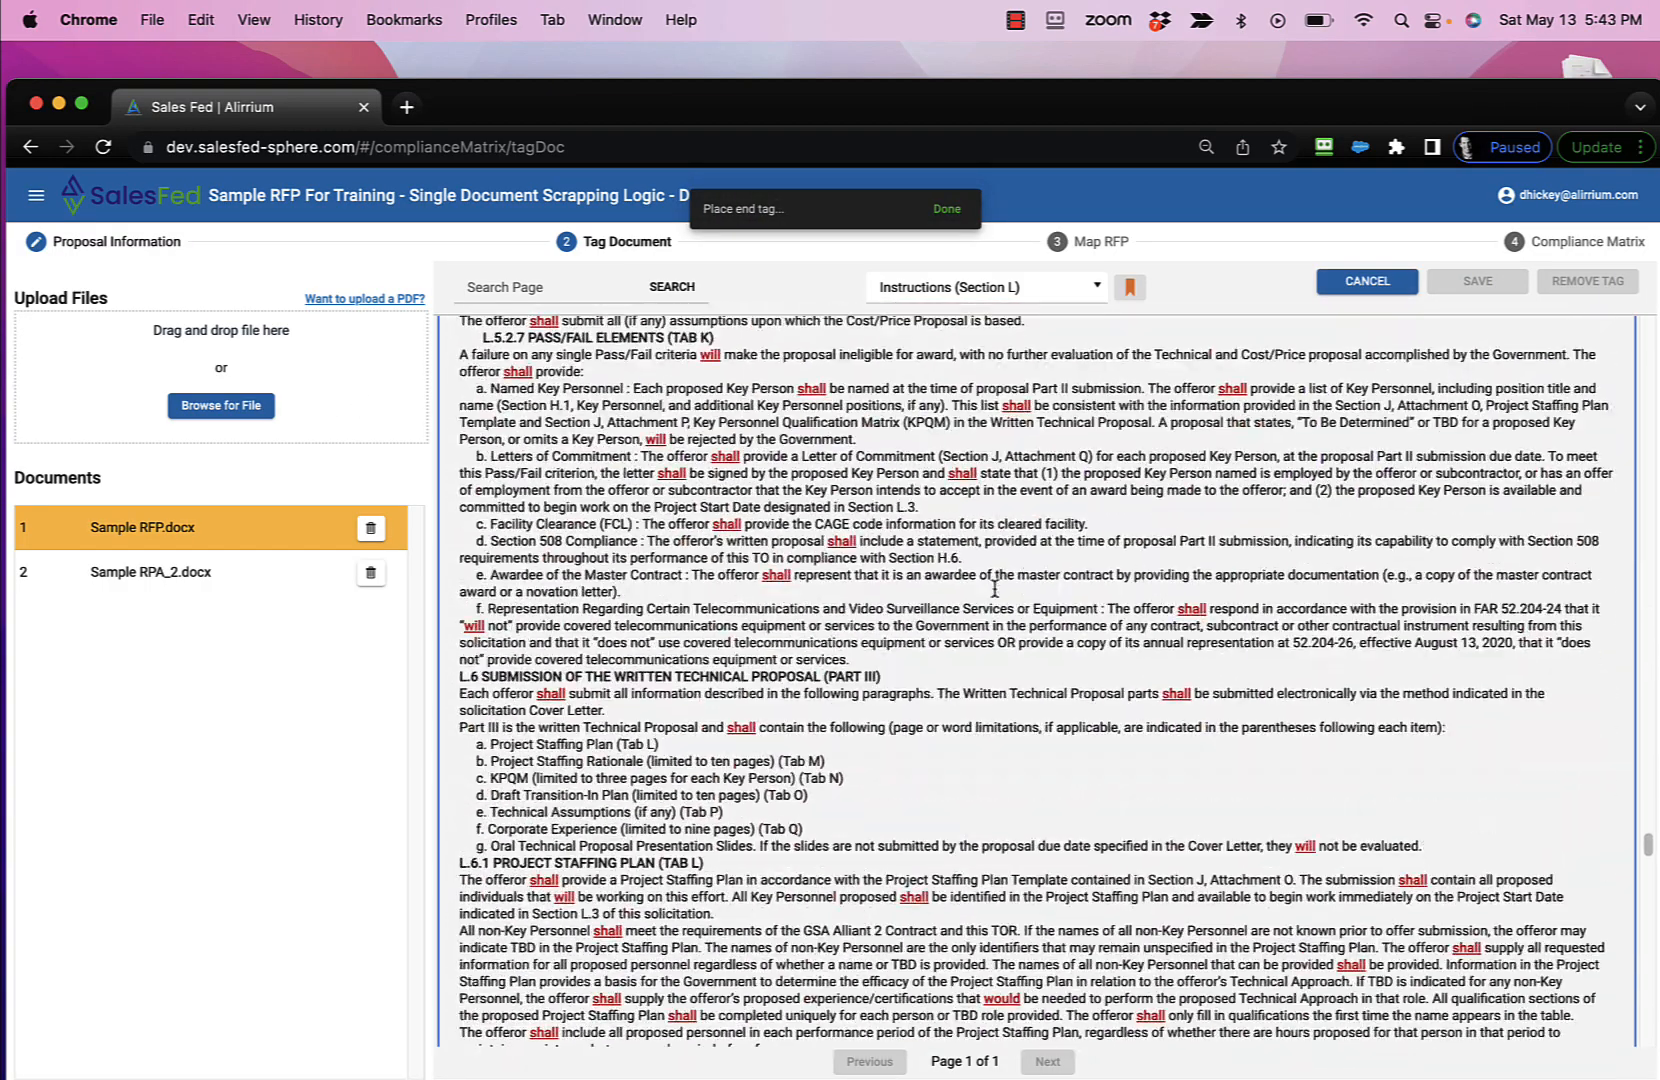
scroll(995, 590, "down", 15)
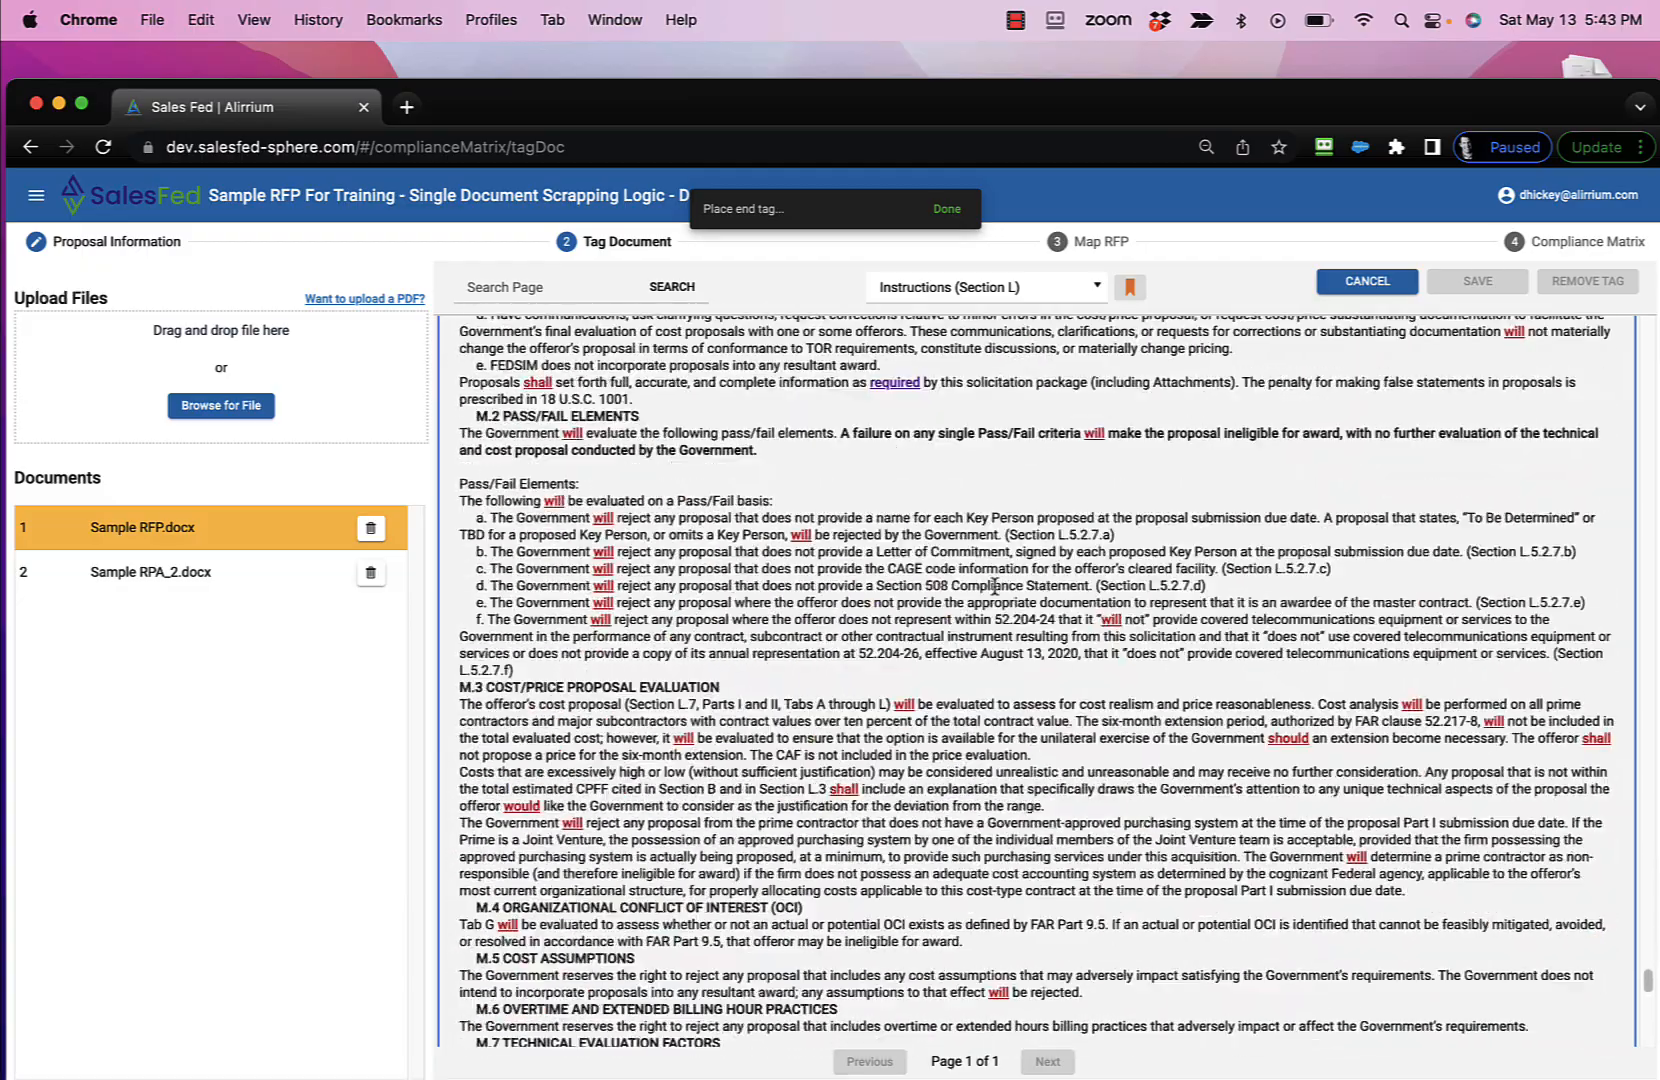
scroll(995, 590, "down", 2)
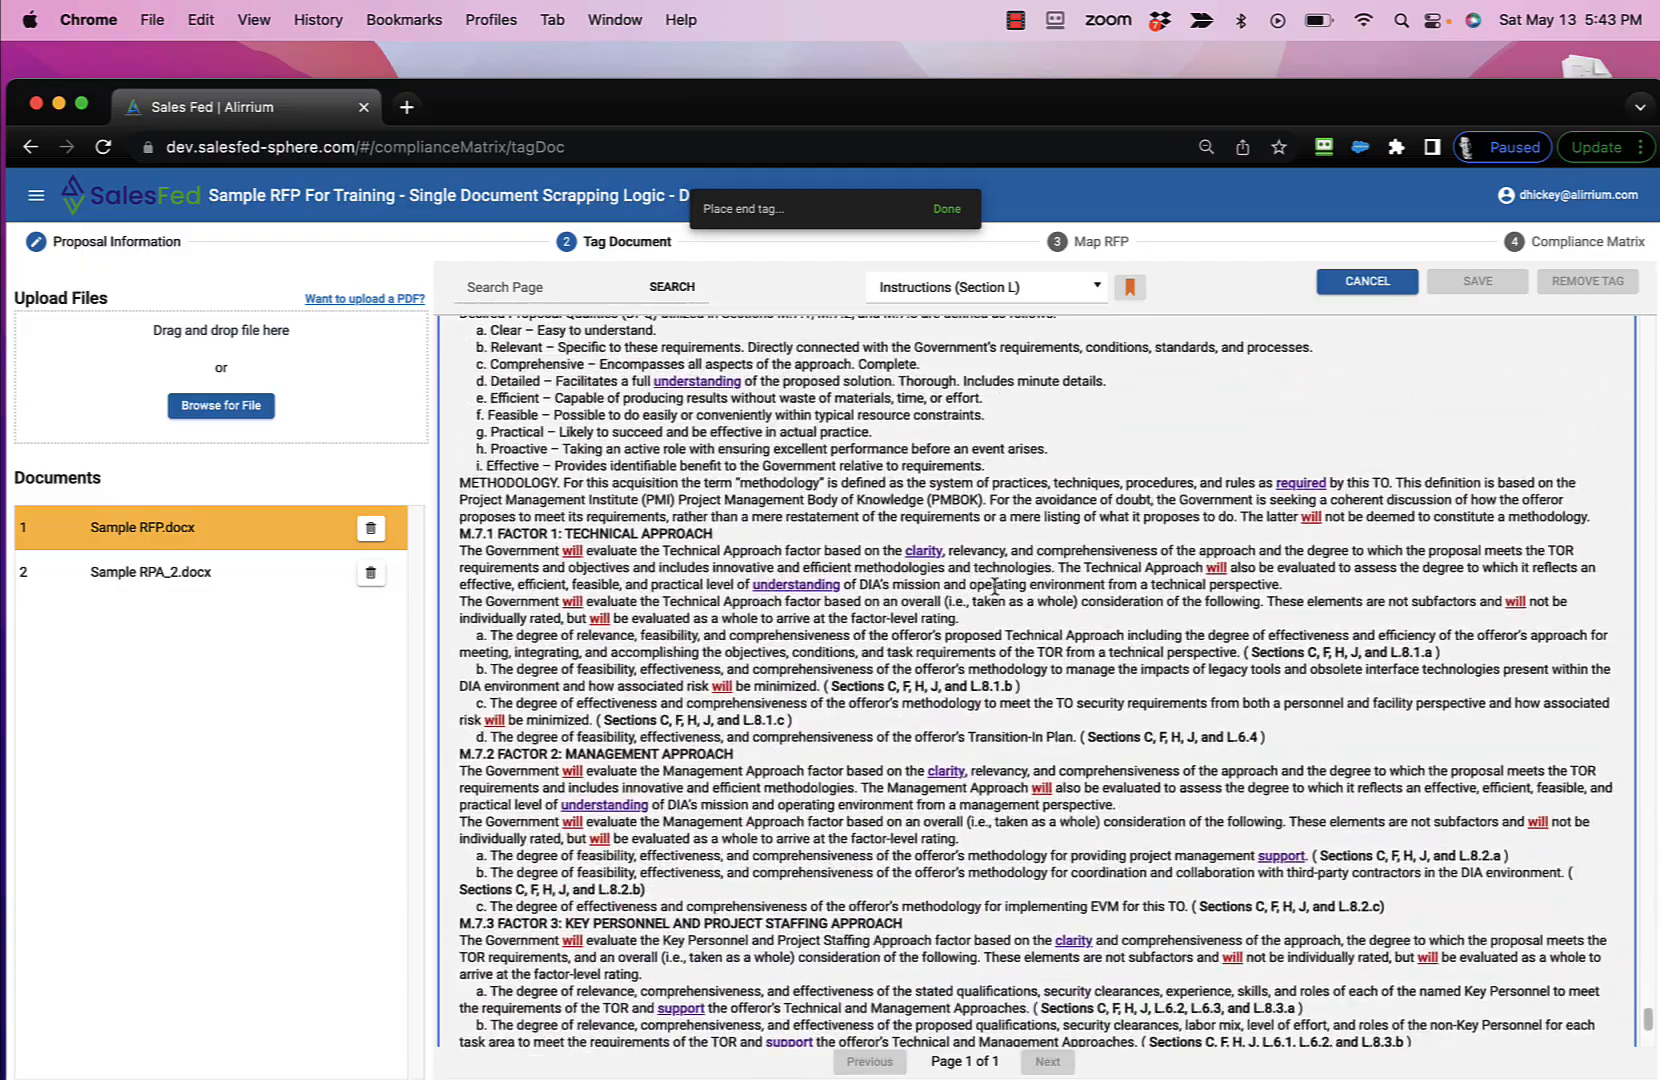
scroll(990, 585, "up", 10)
left_click(1000, 870)
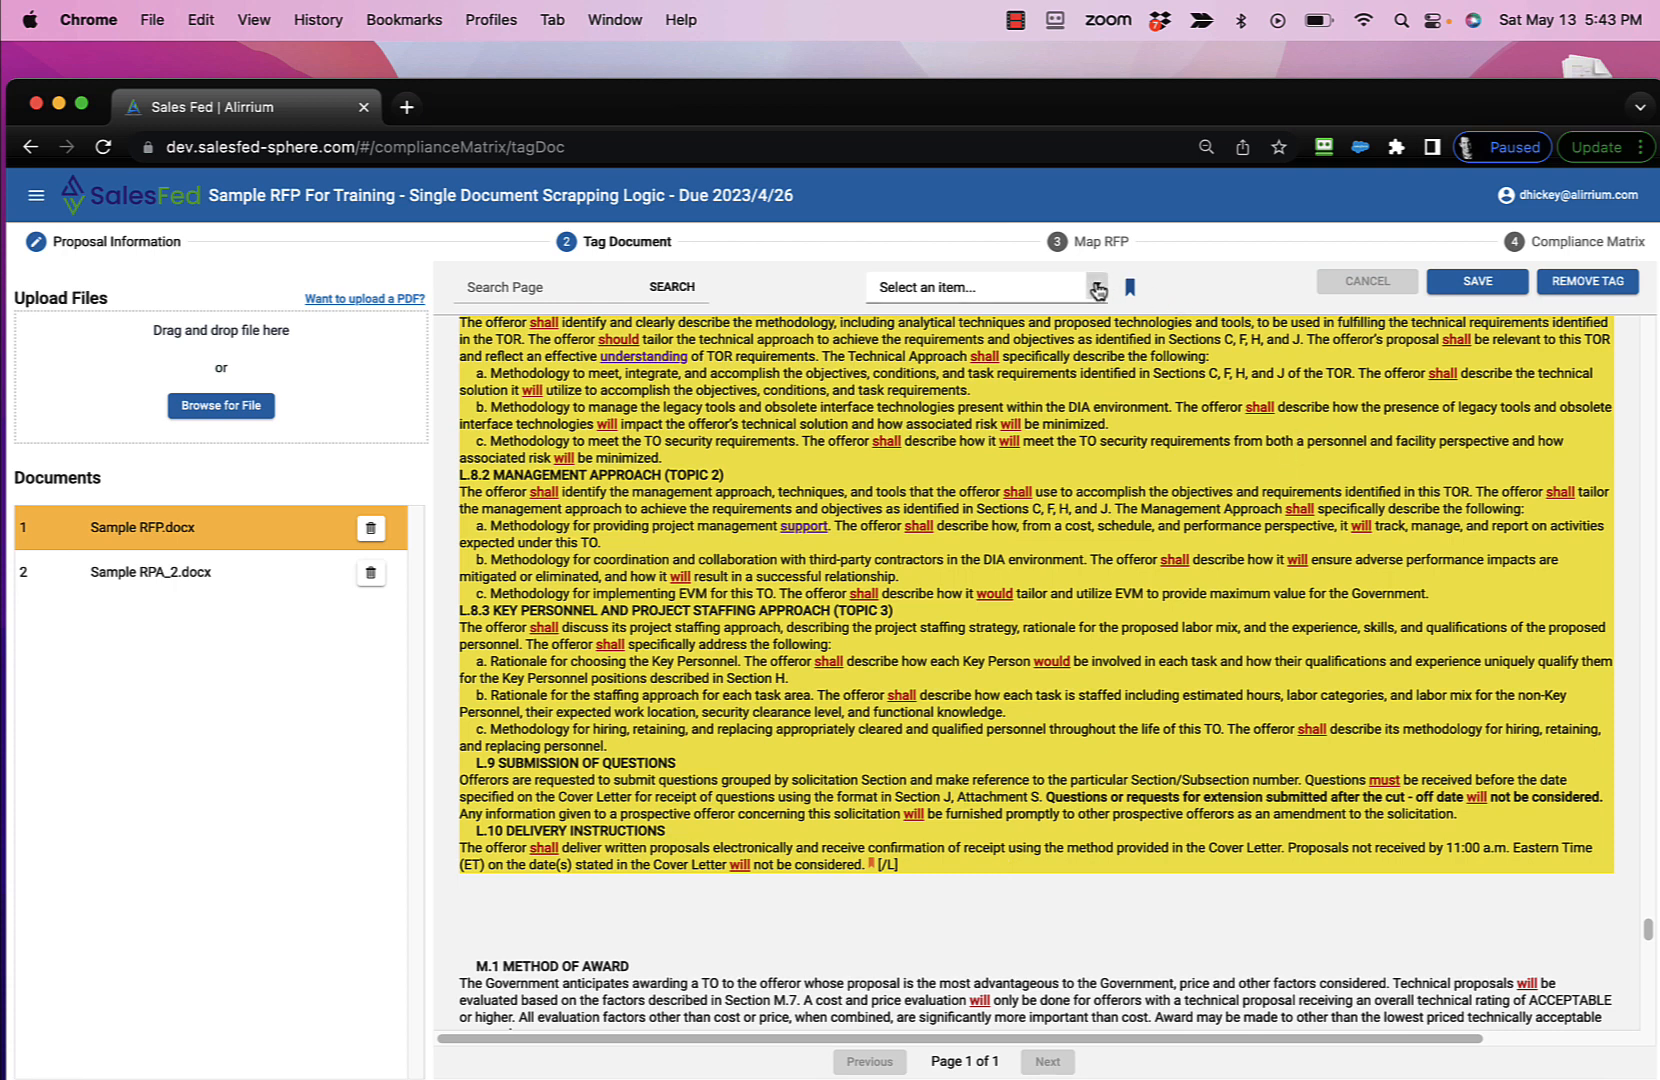
Step: Tag the text from M.1 Method of Award through the end of M.6 Overtime and Extended Billing Hour Practices as Basis for Award Evaluation
left_click(1098, 290)
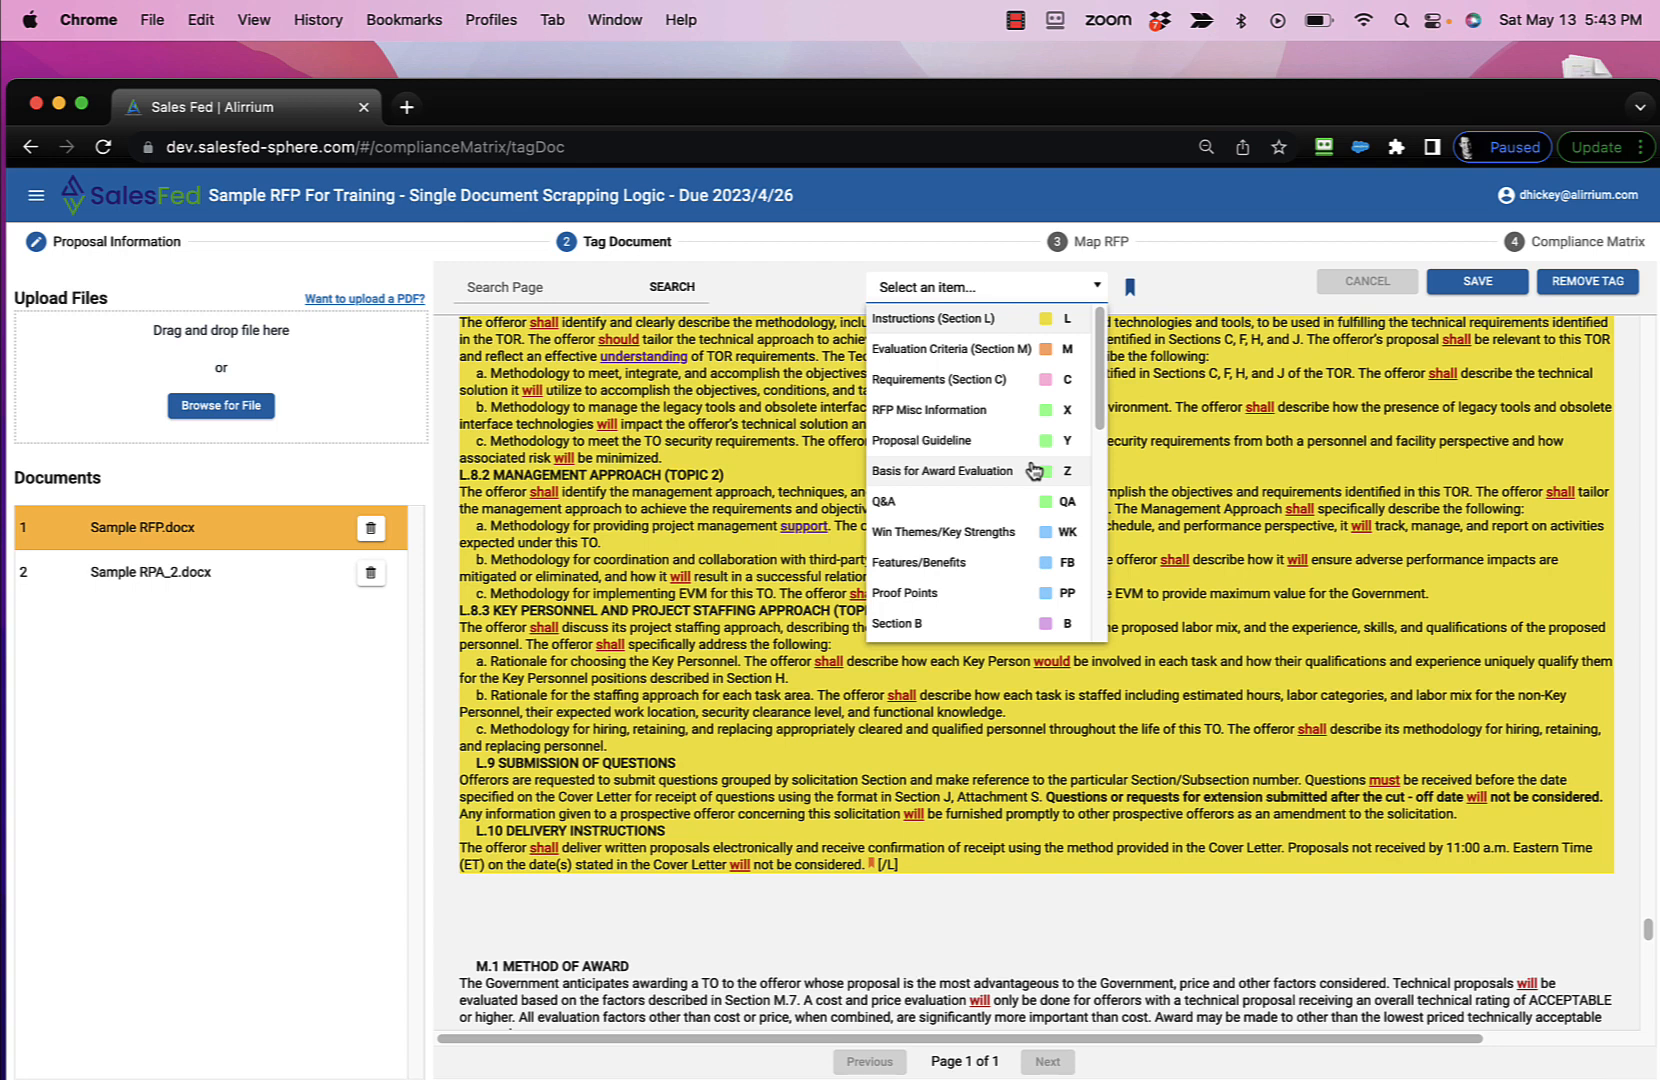
left_click(1007, 488)
scroll(556, 682, "down", 5)
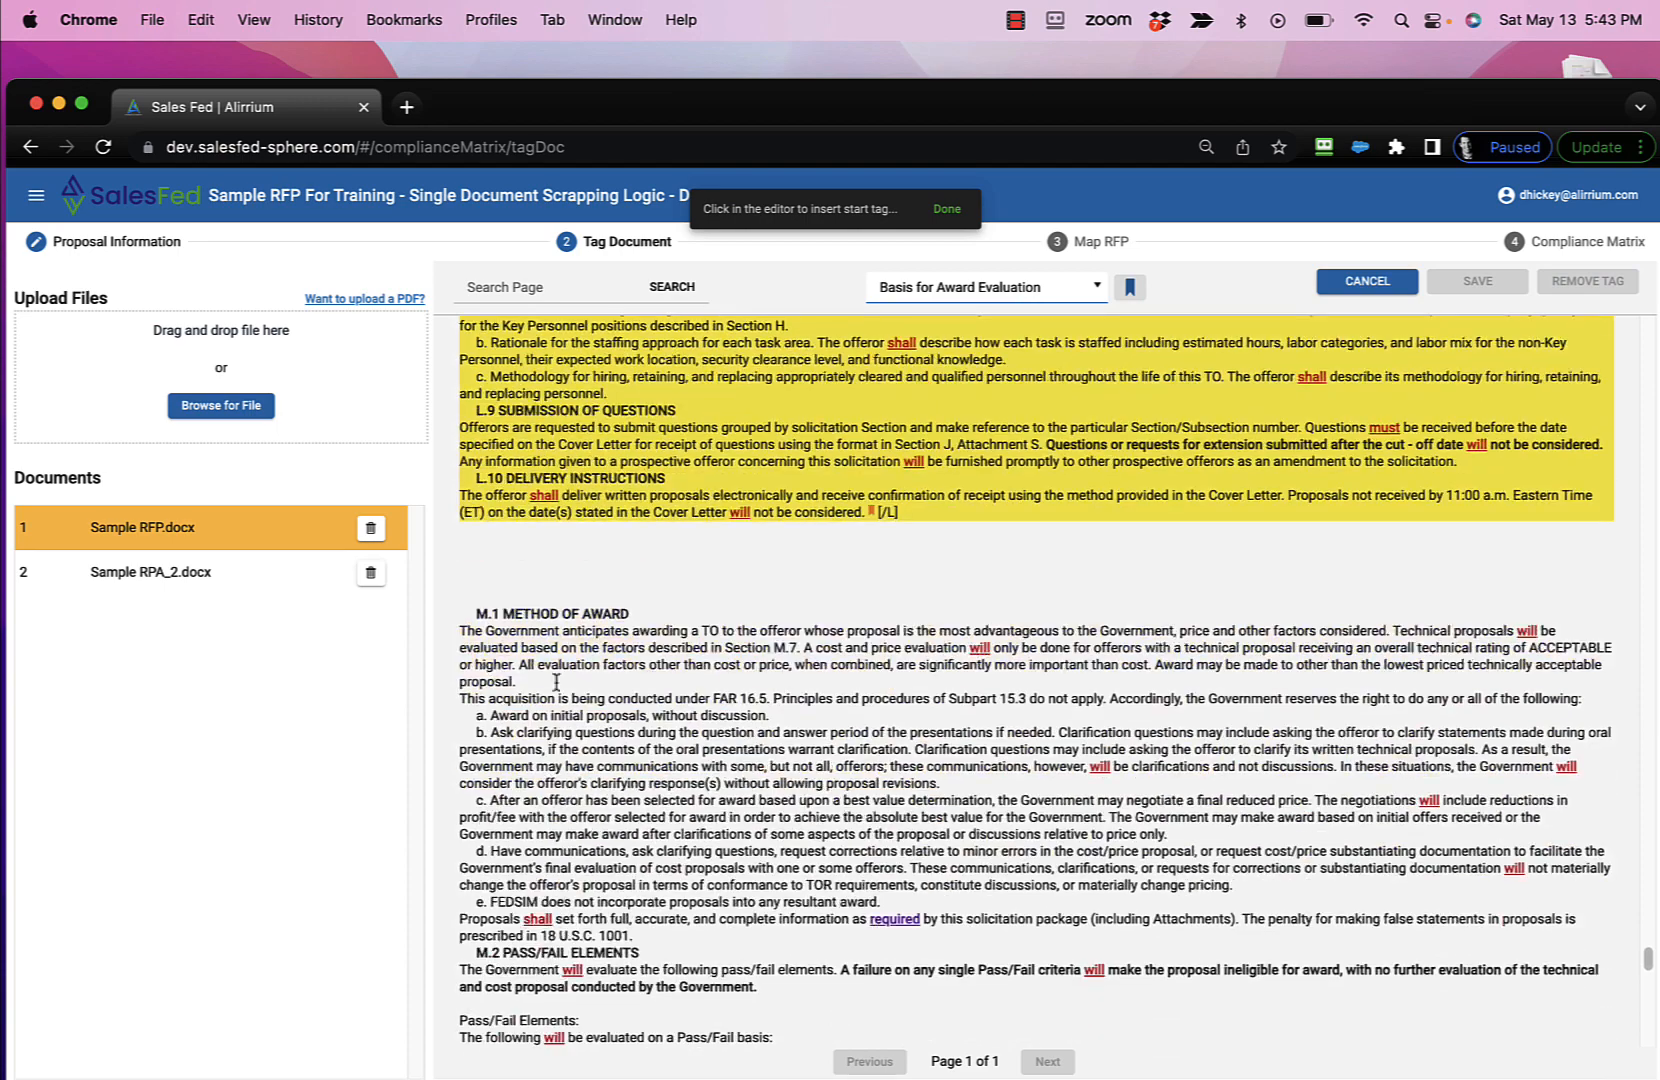
left_click(470, 609)
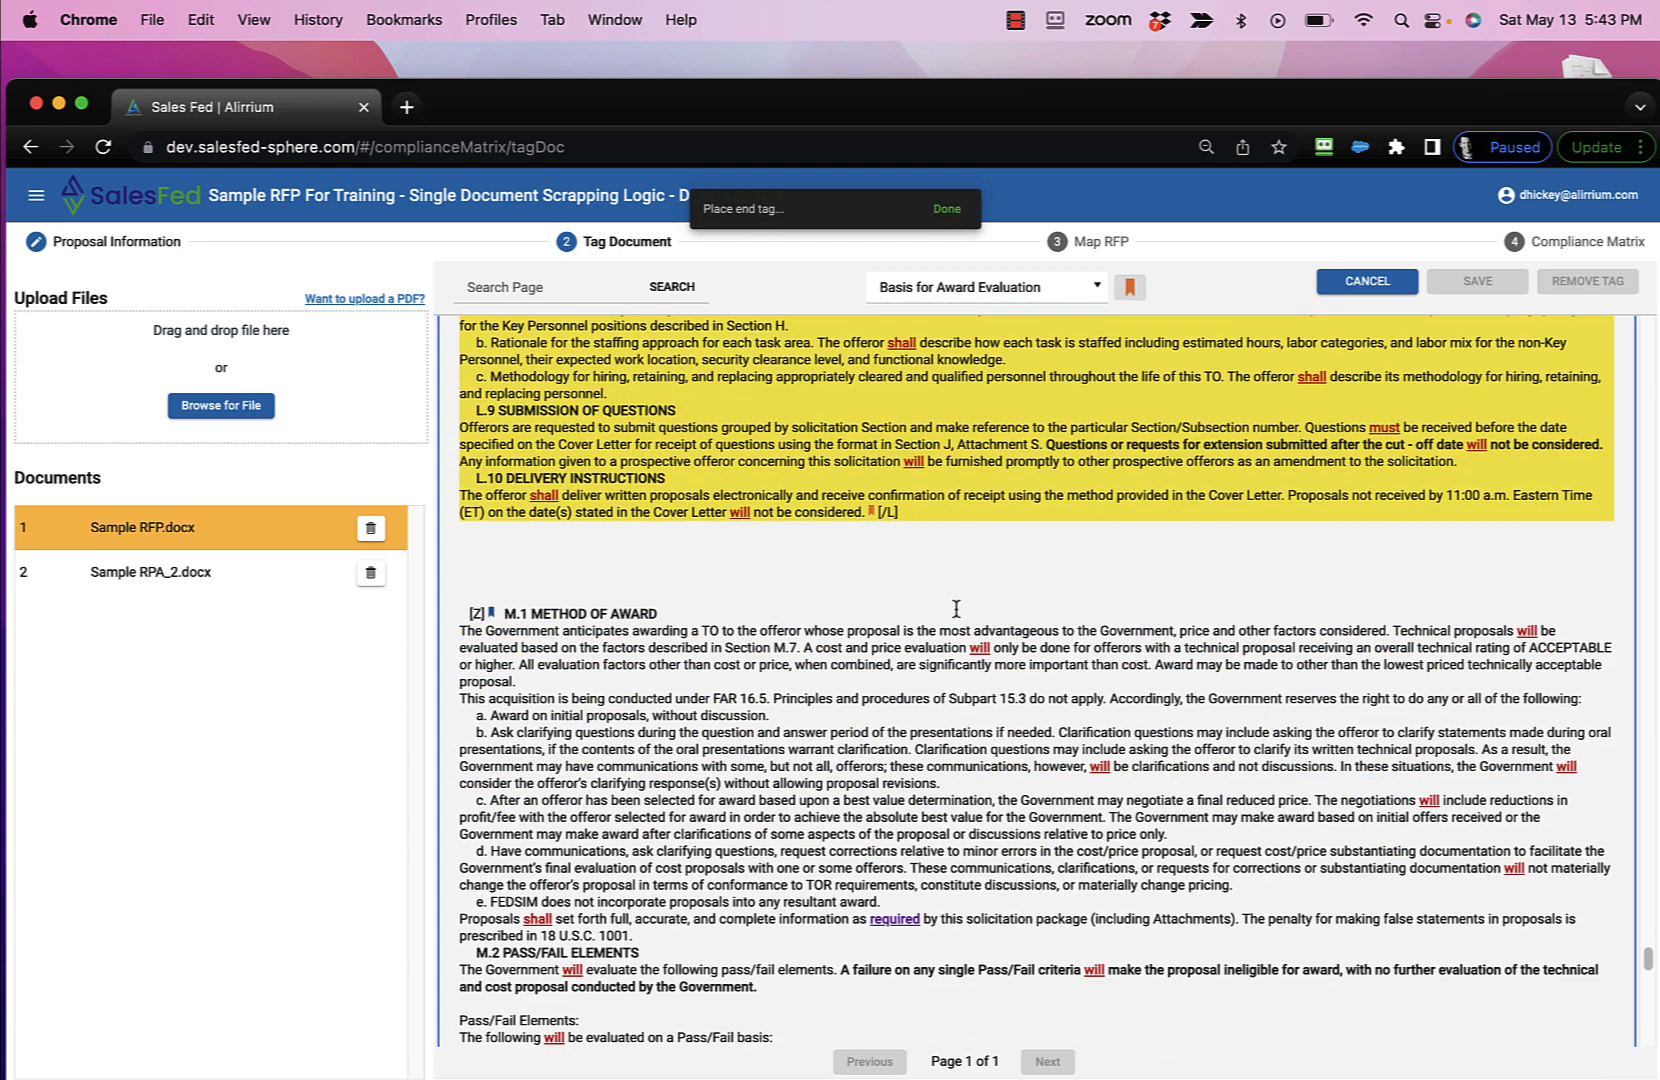
scroll(958, 617, "down", 5)
scroll(958, 617, "down", 5)
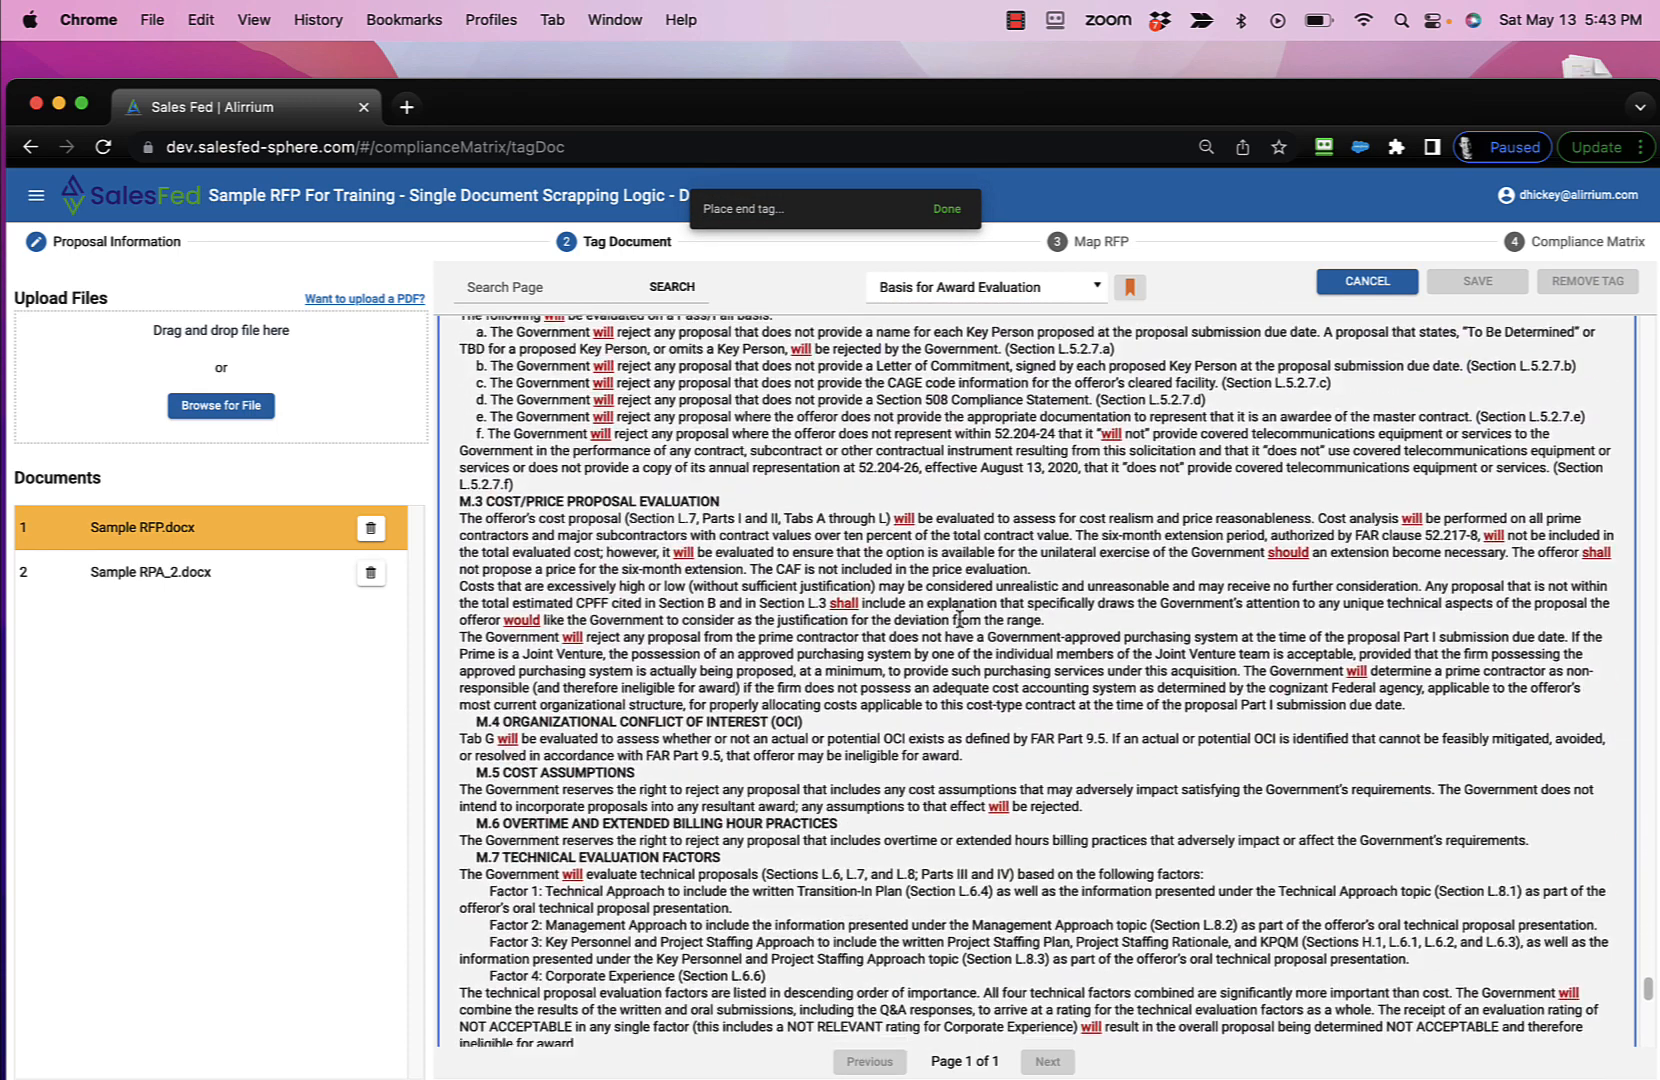
left_click(1576, 840)
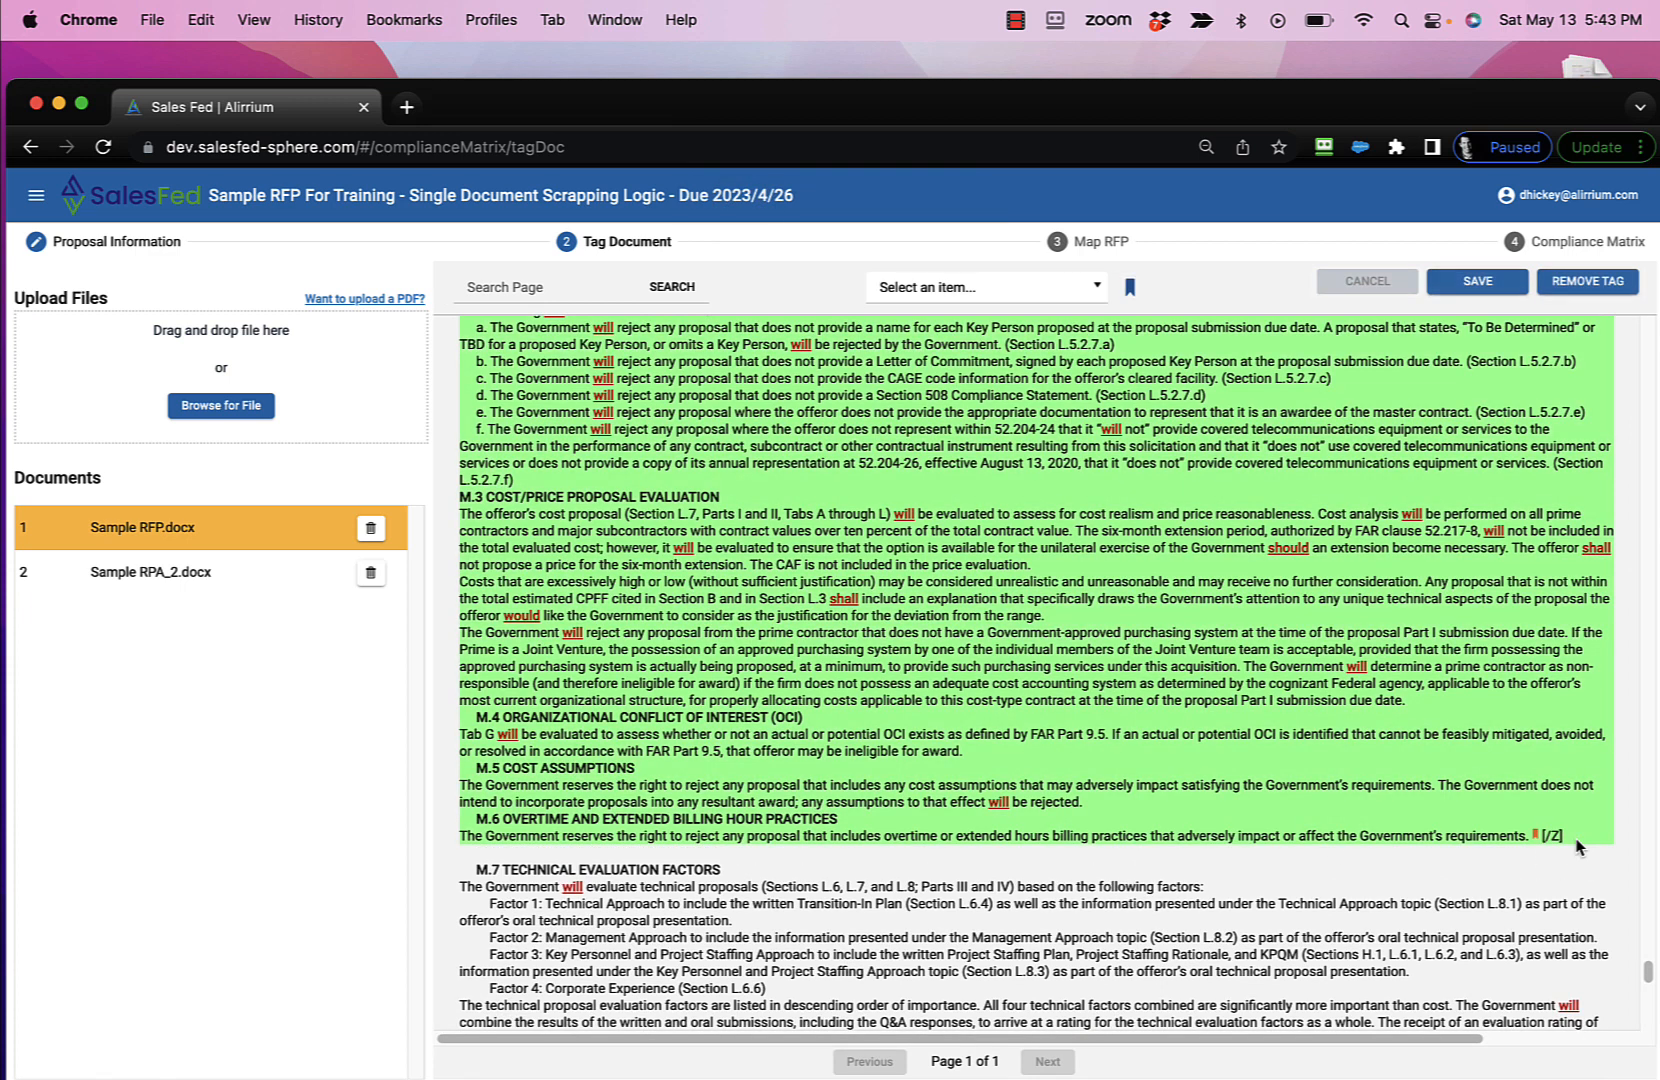
Step: Tag M.7 Technical Evaluation Factors through the end of M.8 Technical Assumptions as Evaluation Criteria (Section M), and save the document
left_click(1097, 286)
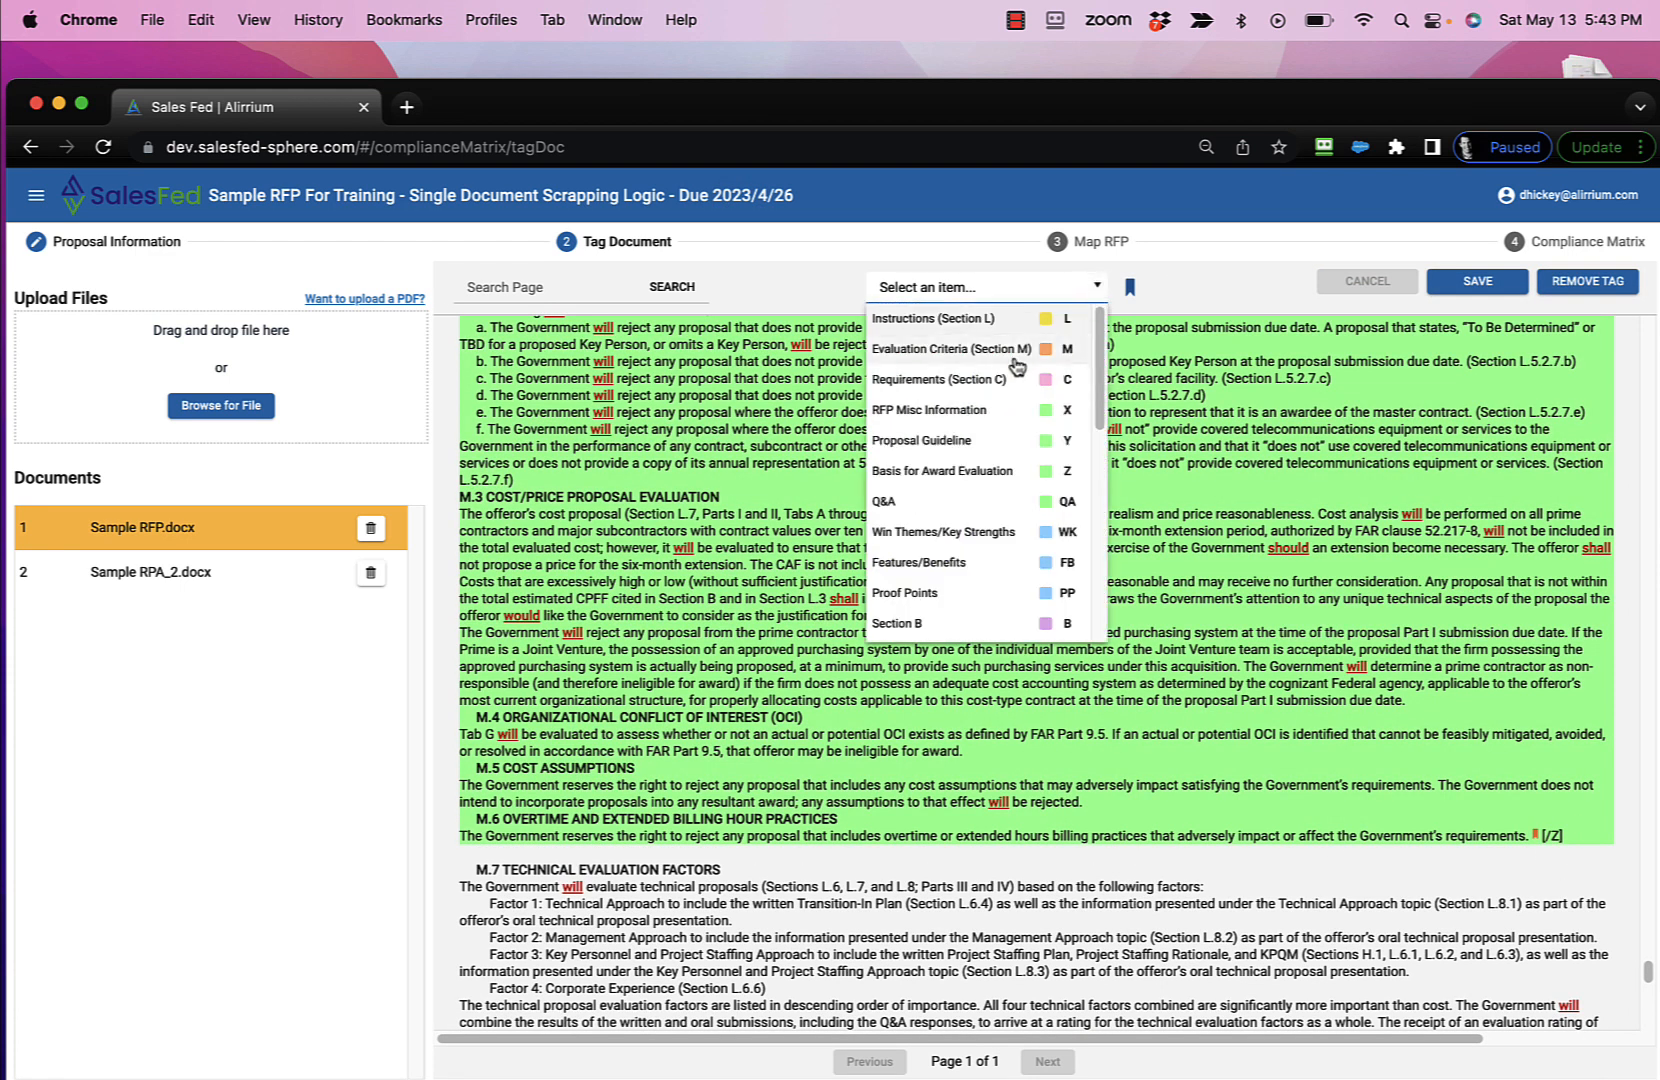
left_click(950, 349)
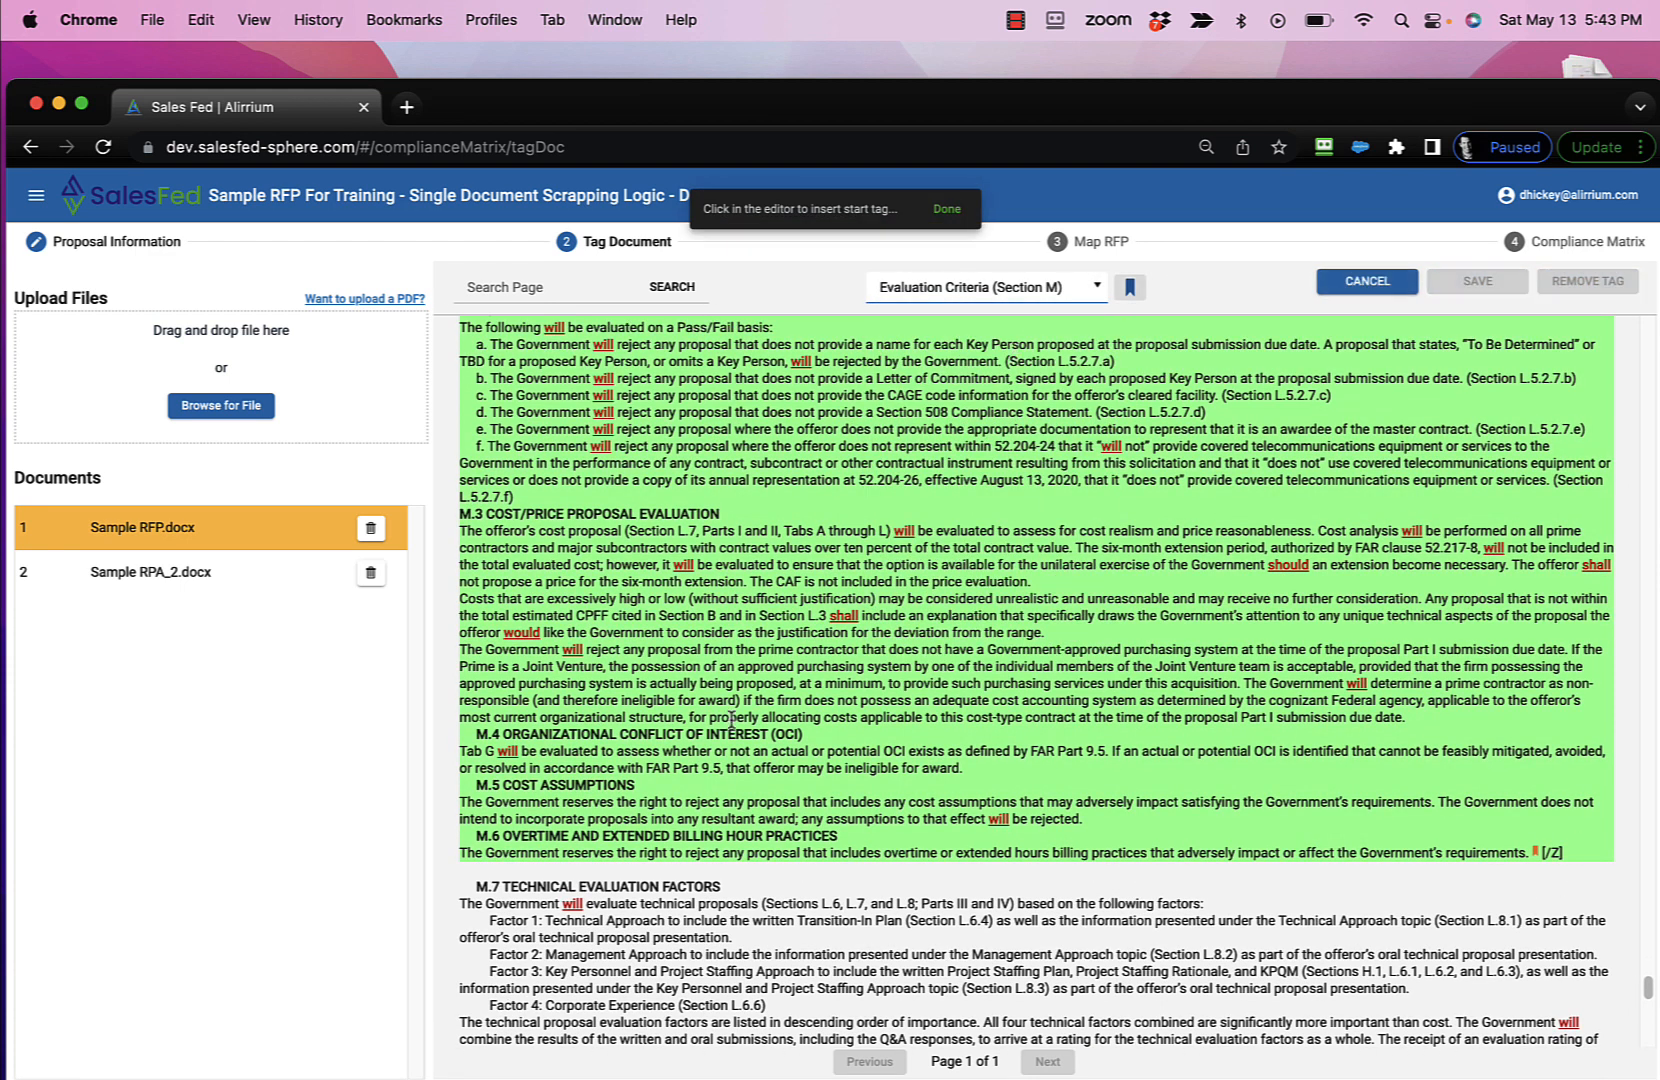
left_click(474, 887)
scroll(1045, 805, "down", 10)
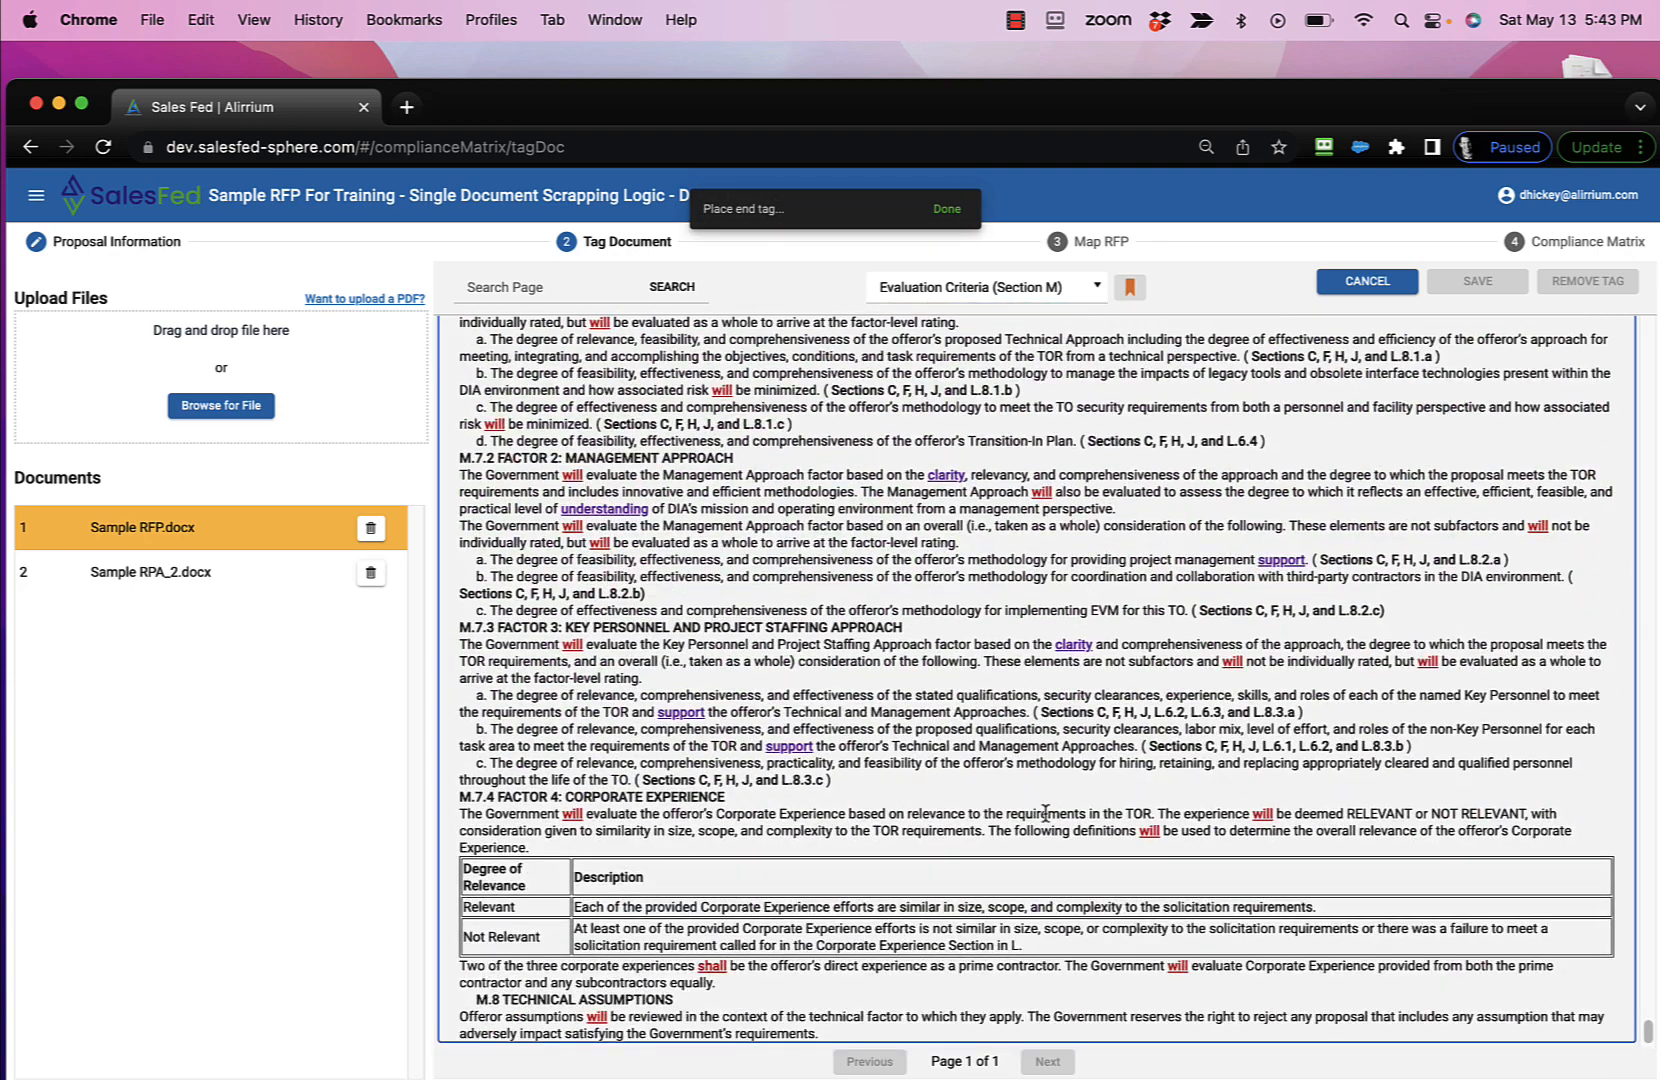
left_click(831, 1033)
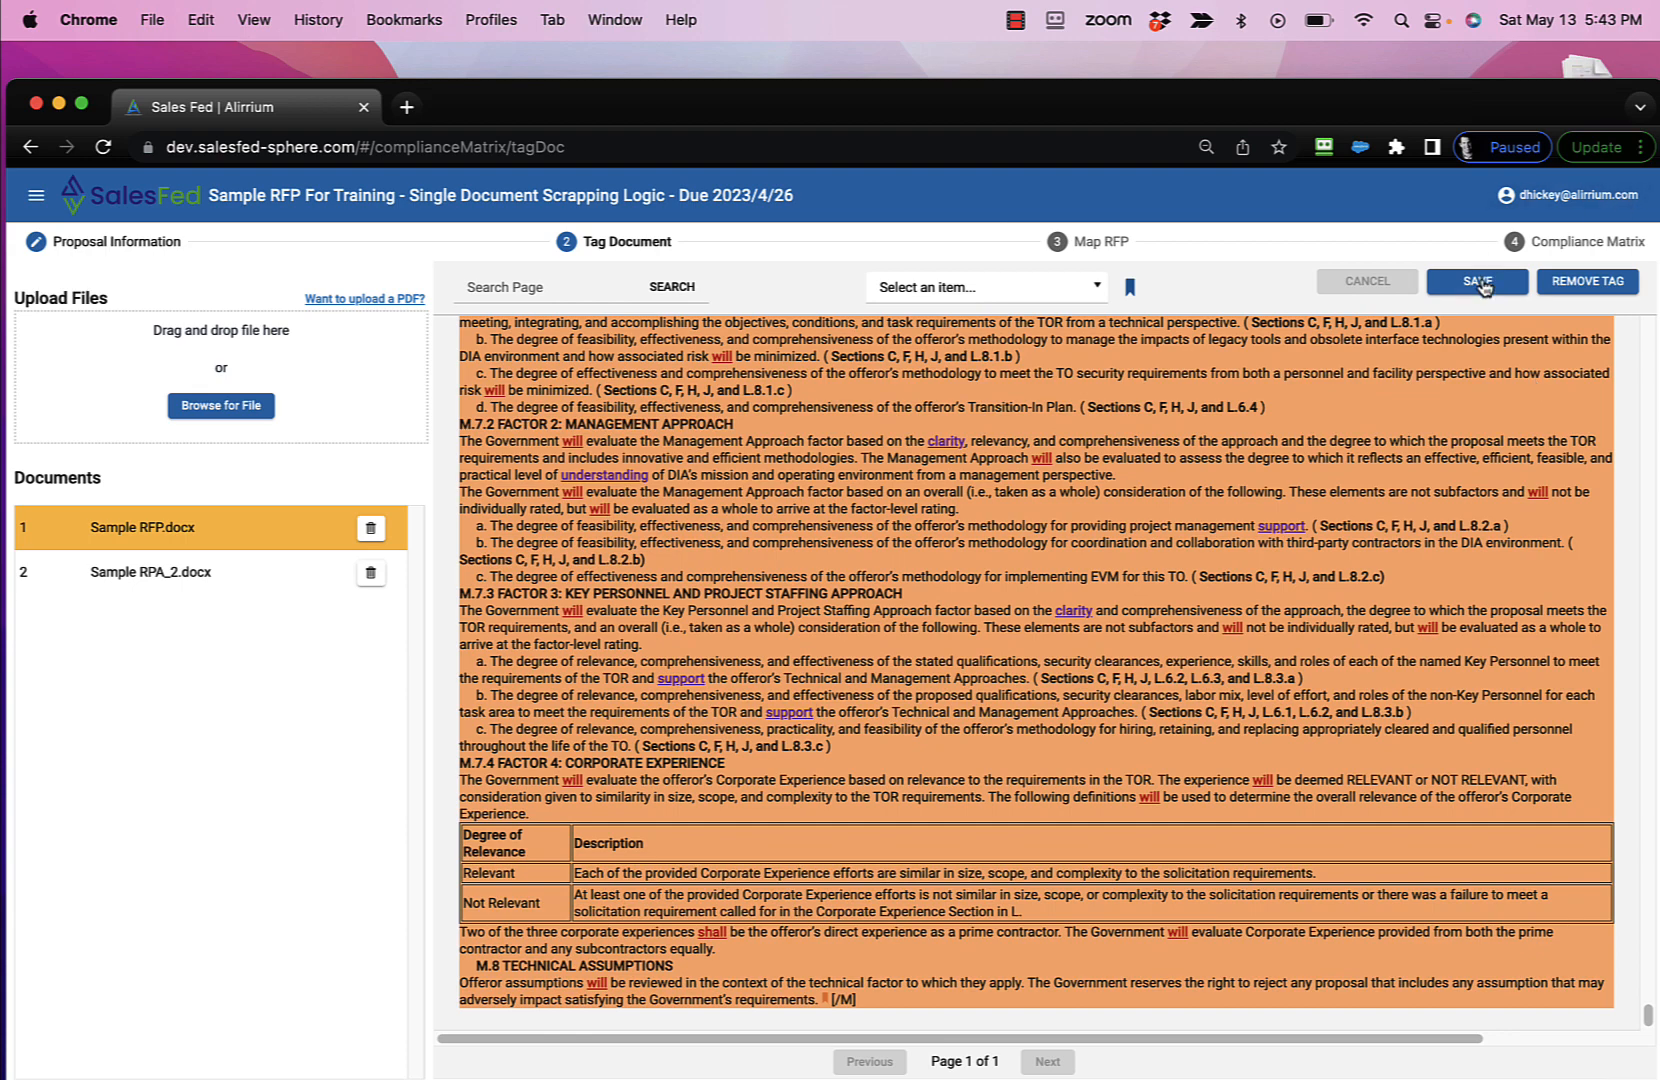
left_click(1478, 283)
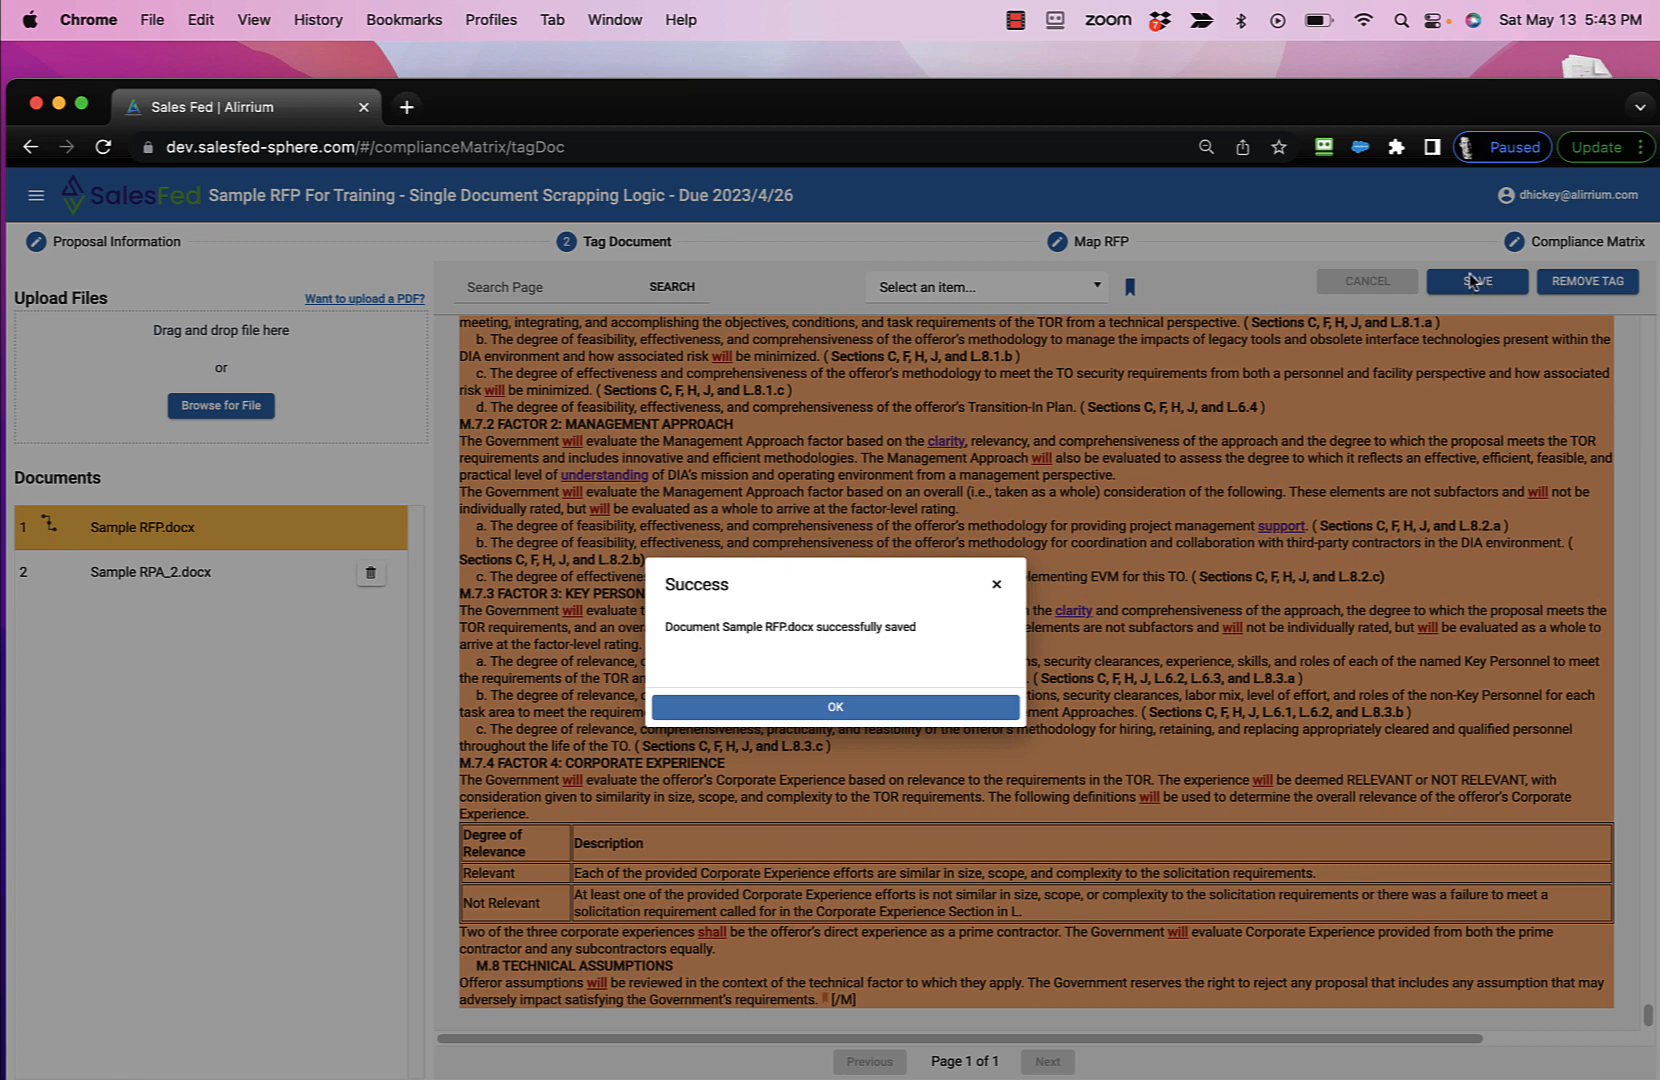
left_click(878, 715)
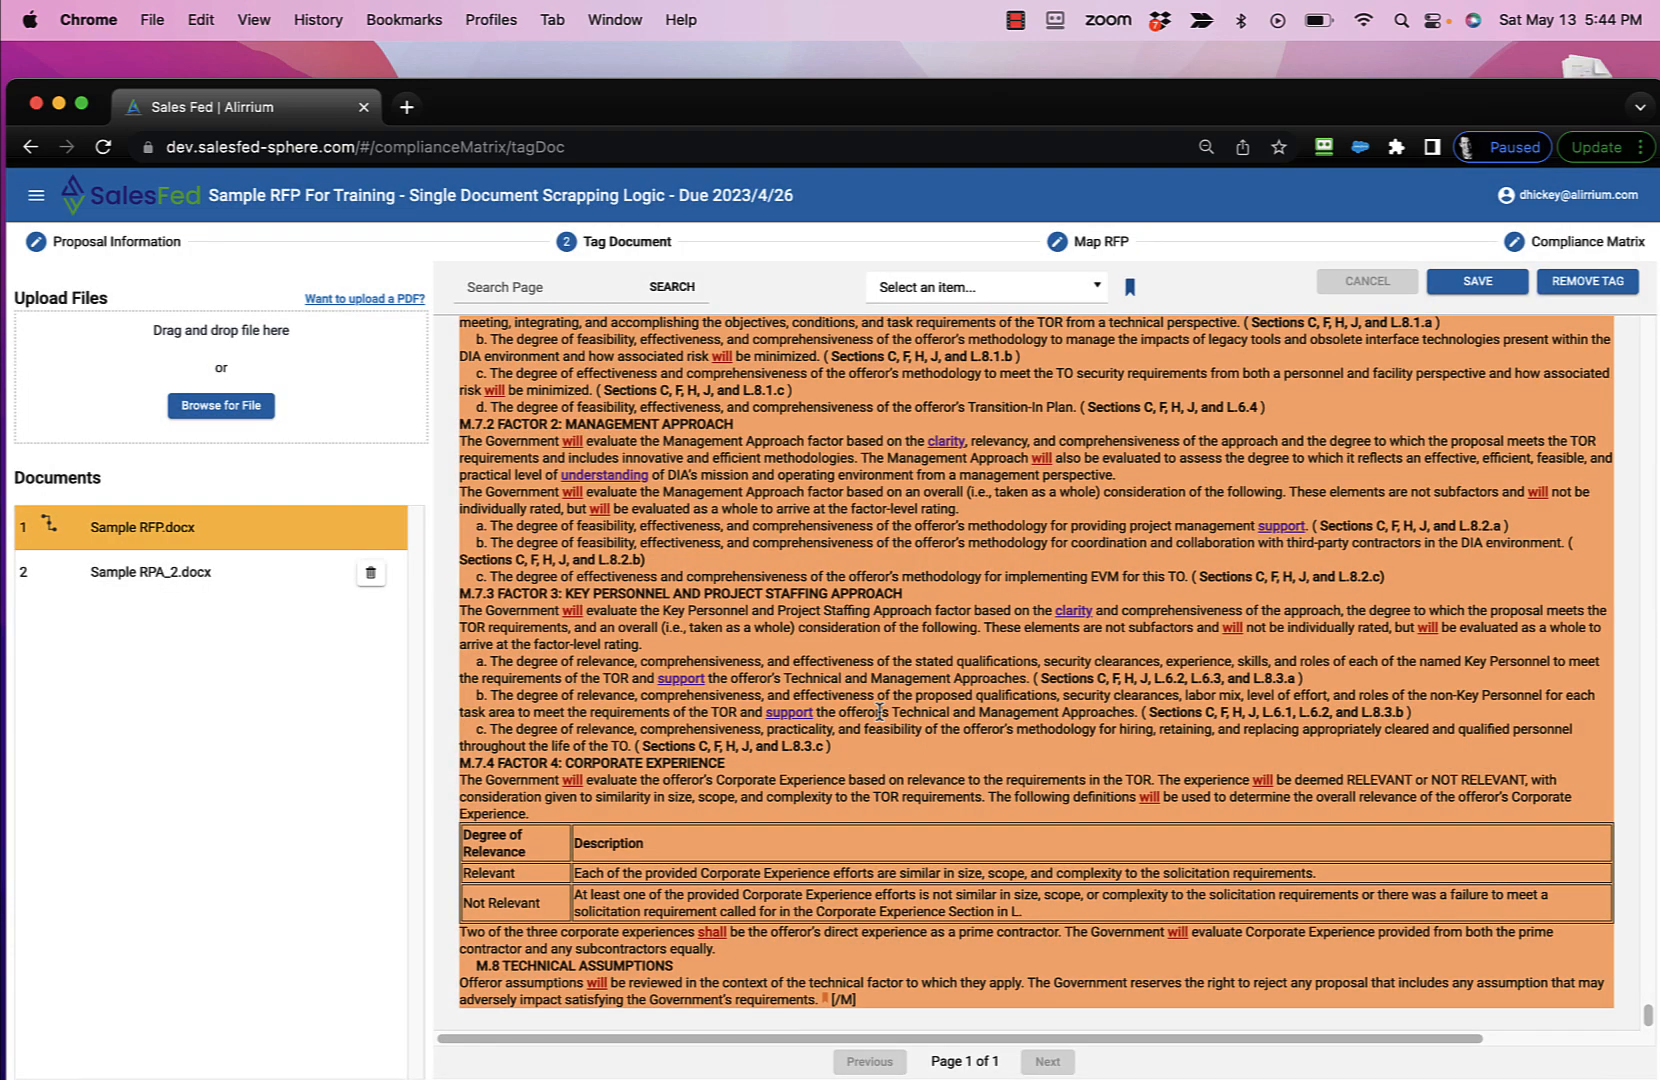
Step: Expand the list of tags mapped in Sample RFP.docx
right_click(50, 530)
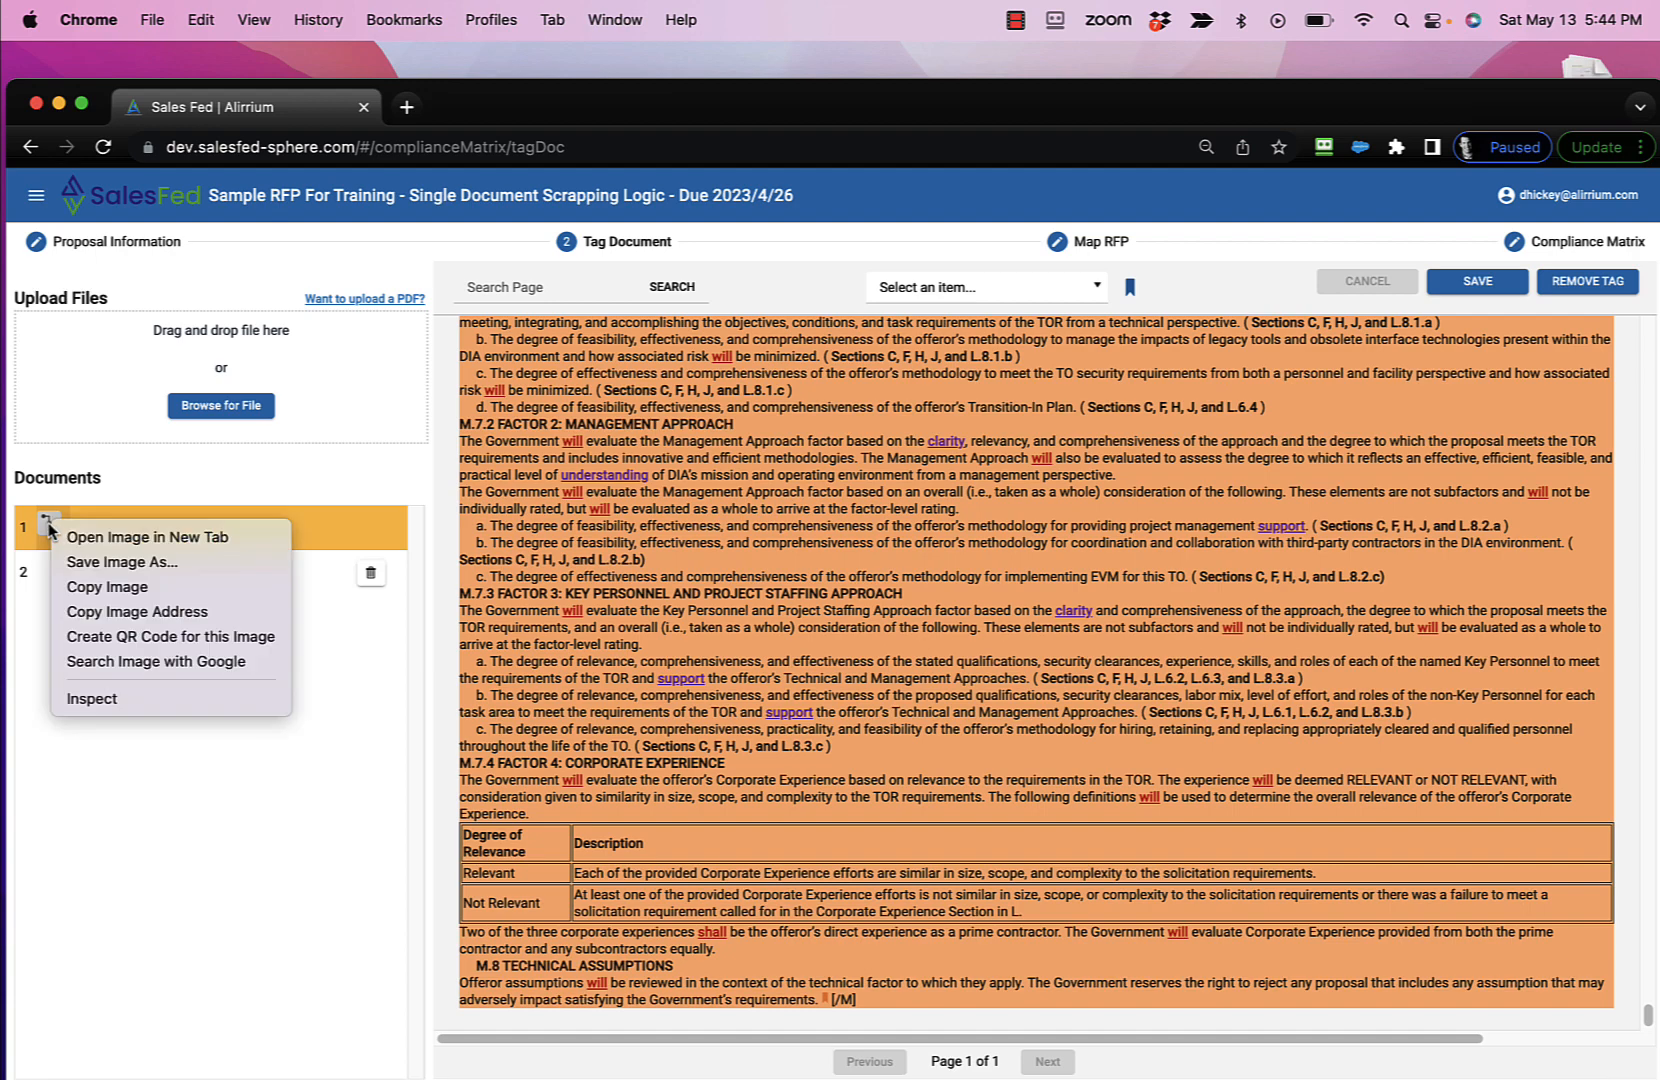
right_click(45, 525)
left_click(52, 529)
left_click(48, 525)
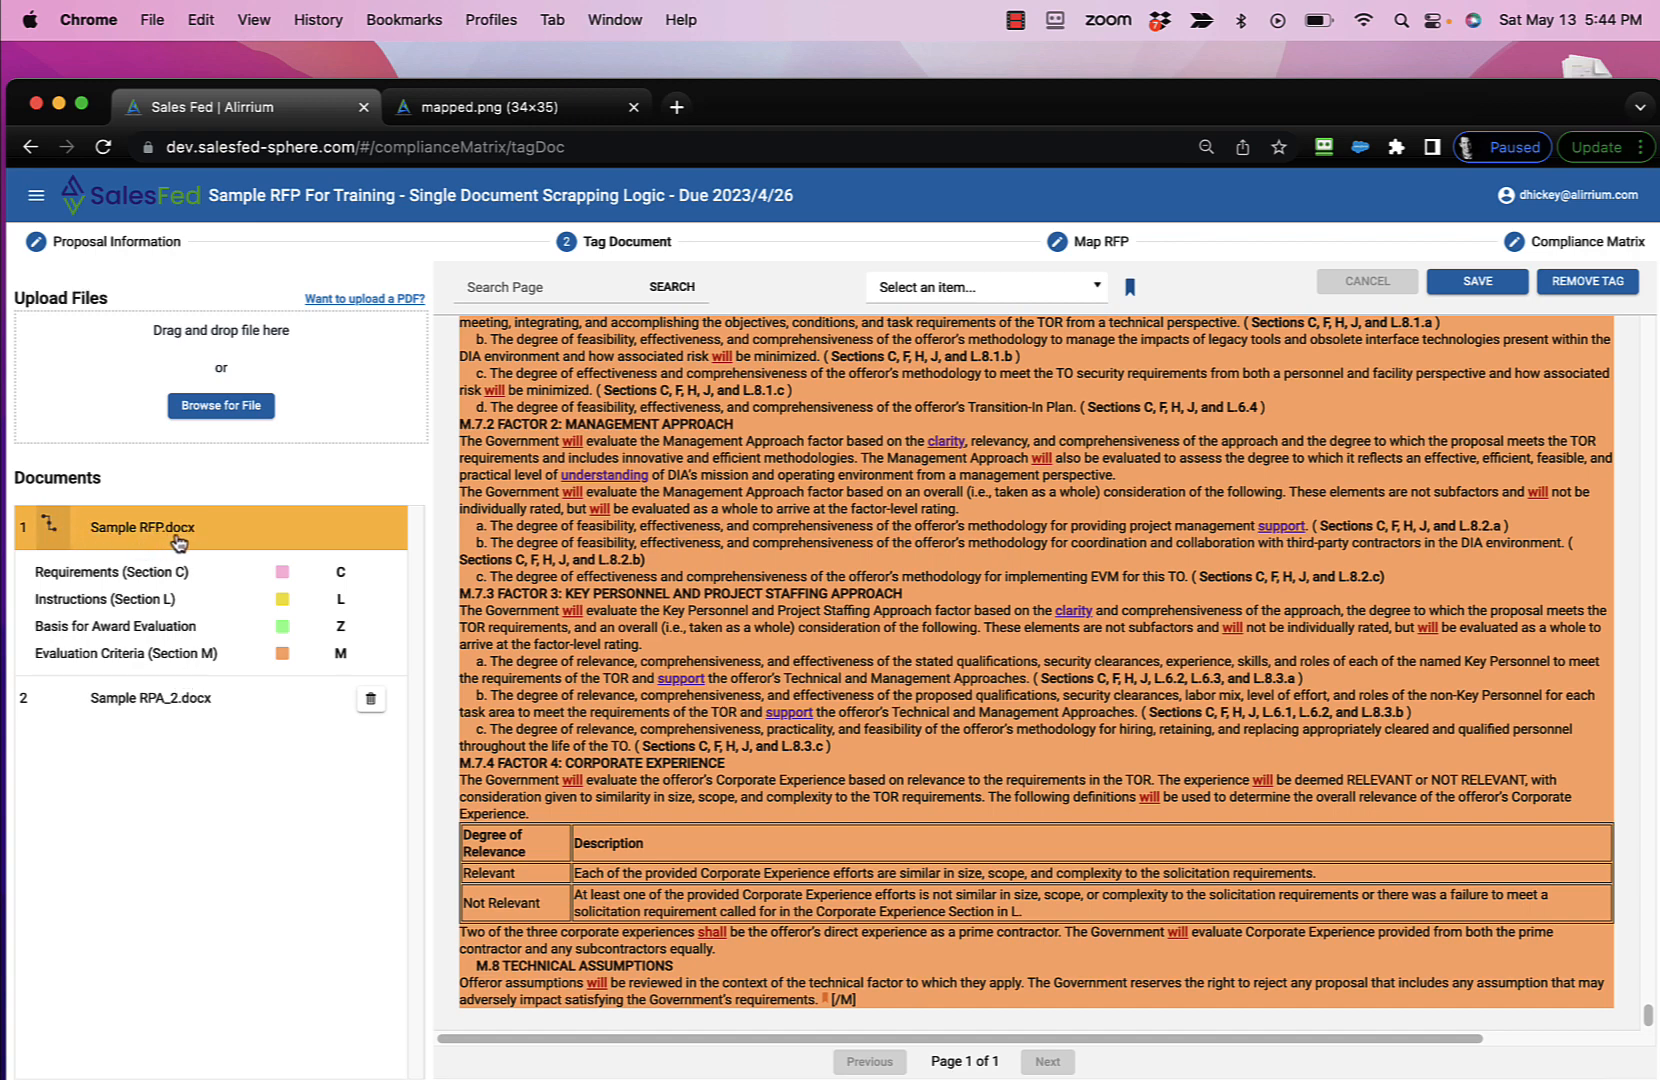
right_click(345, 882)
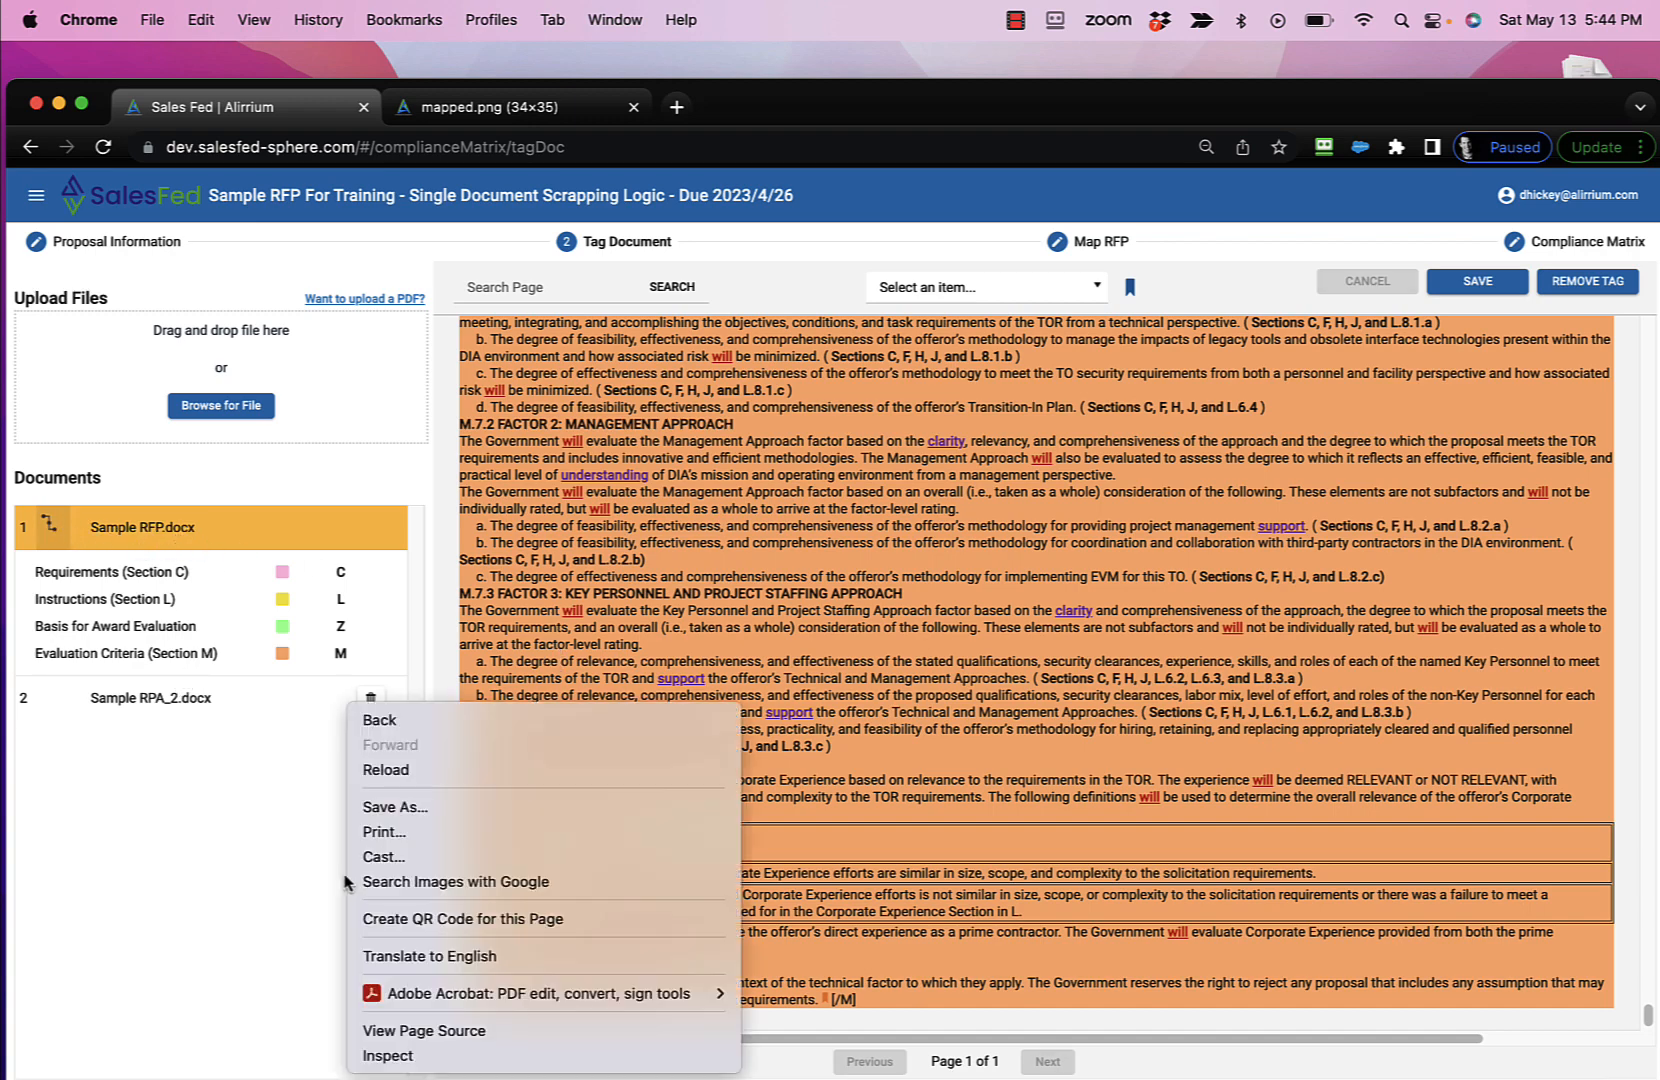
left_click(1595, 765)
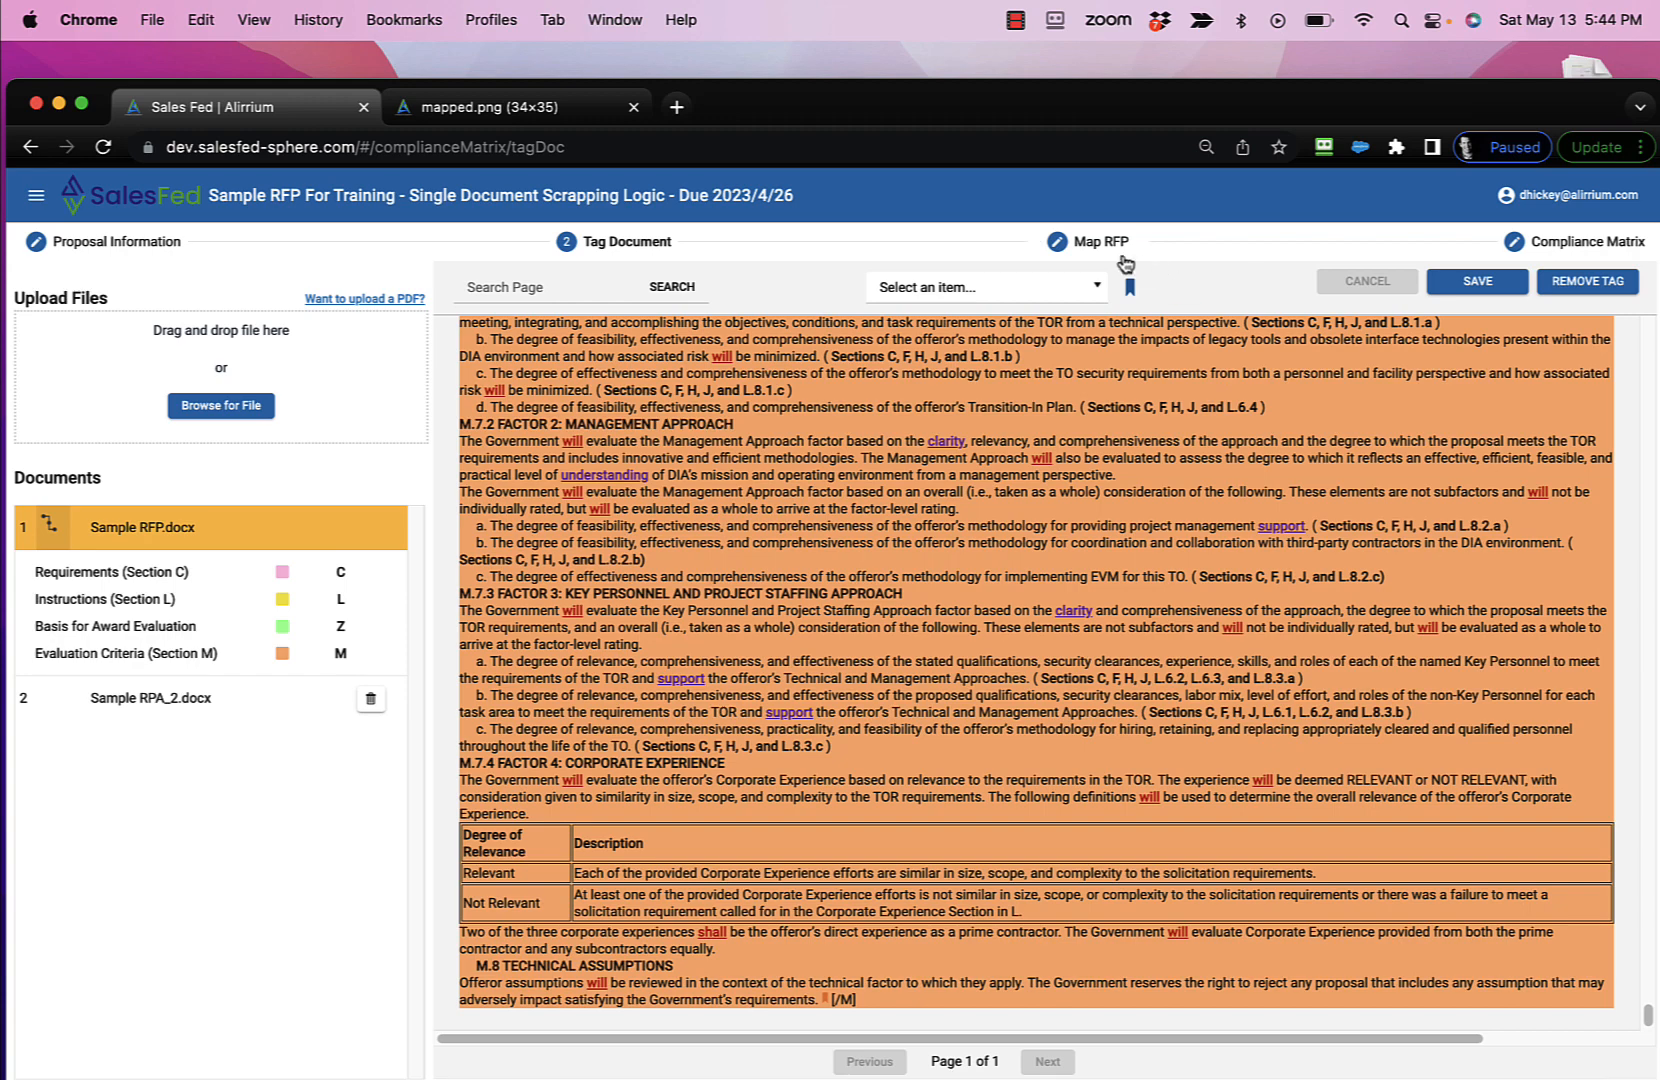
Step: Open the Map RFP stage and look through the Instructions (Section L) items extracted from the tagged document
left_click(1117, 254)
left_click_drag(1135, 106, 1110, 70)
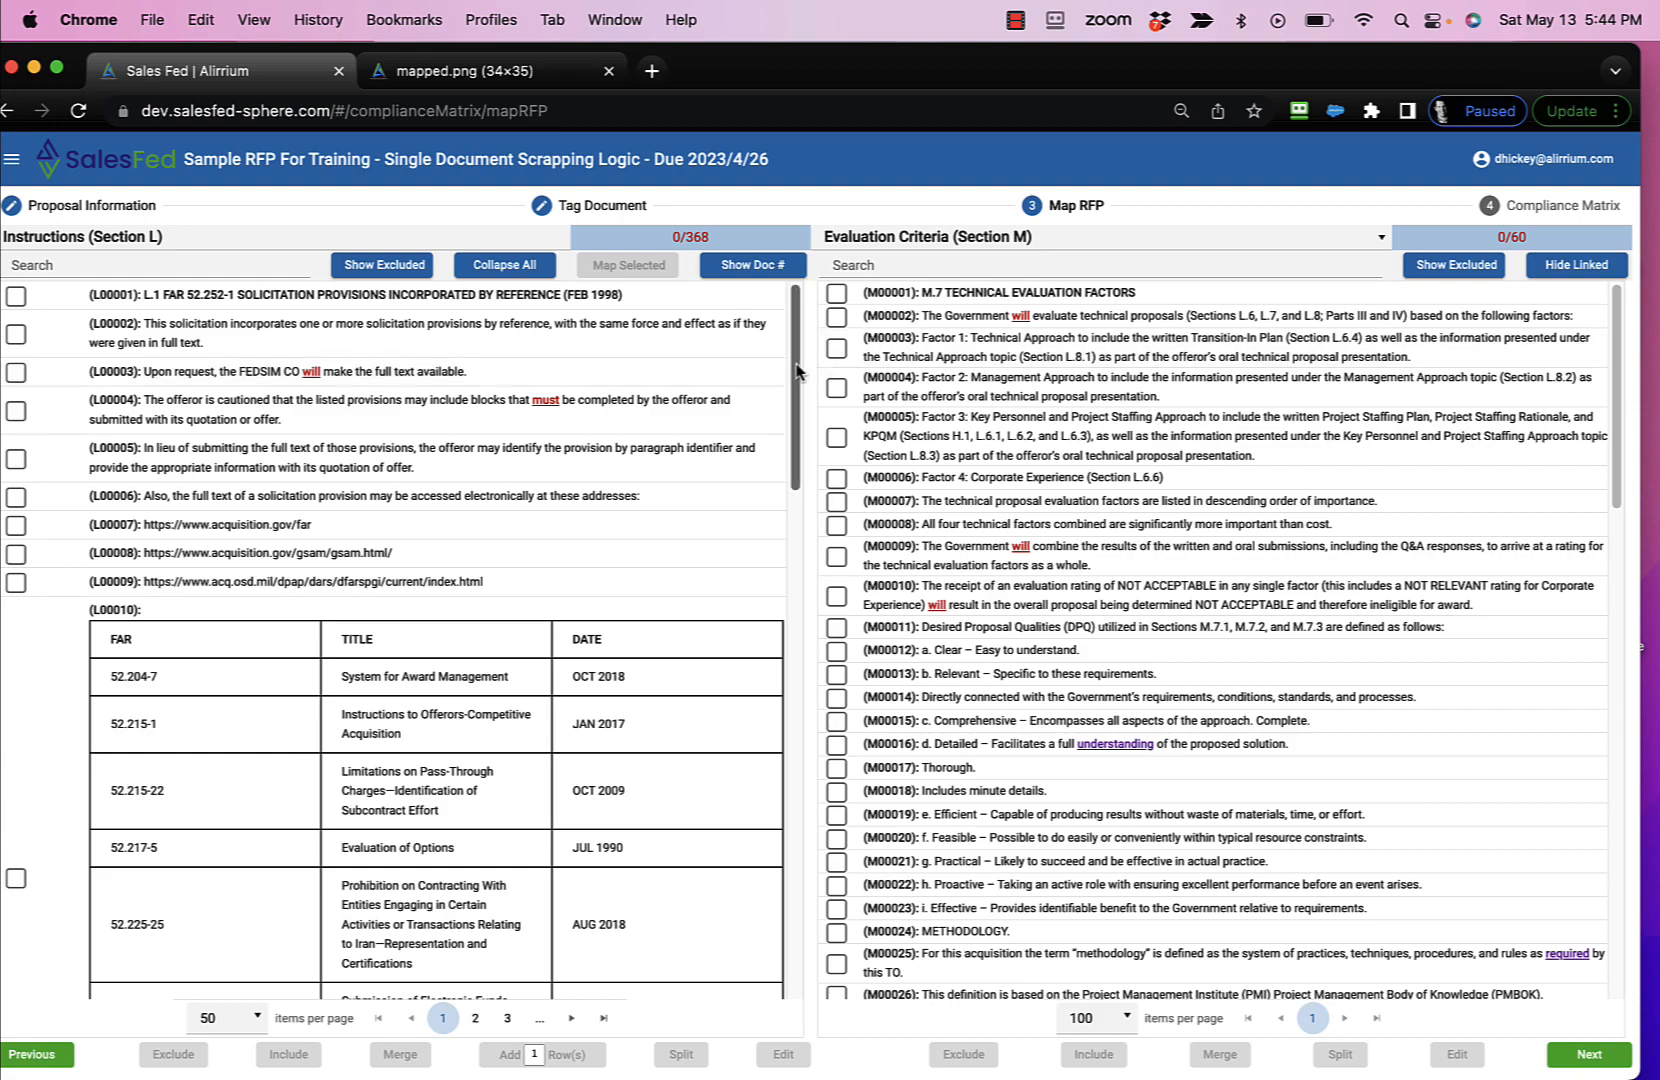
scroll(773, 402, "down", 2)
scroll(773, 402, "down", 10)
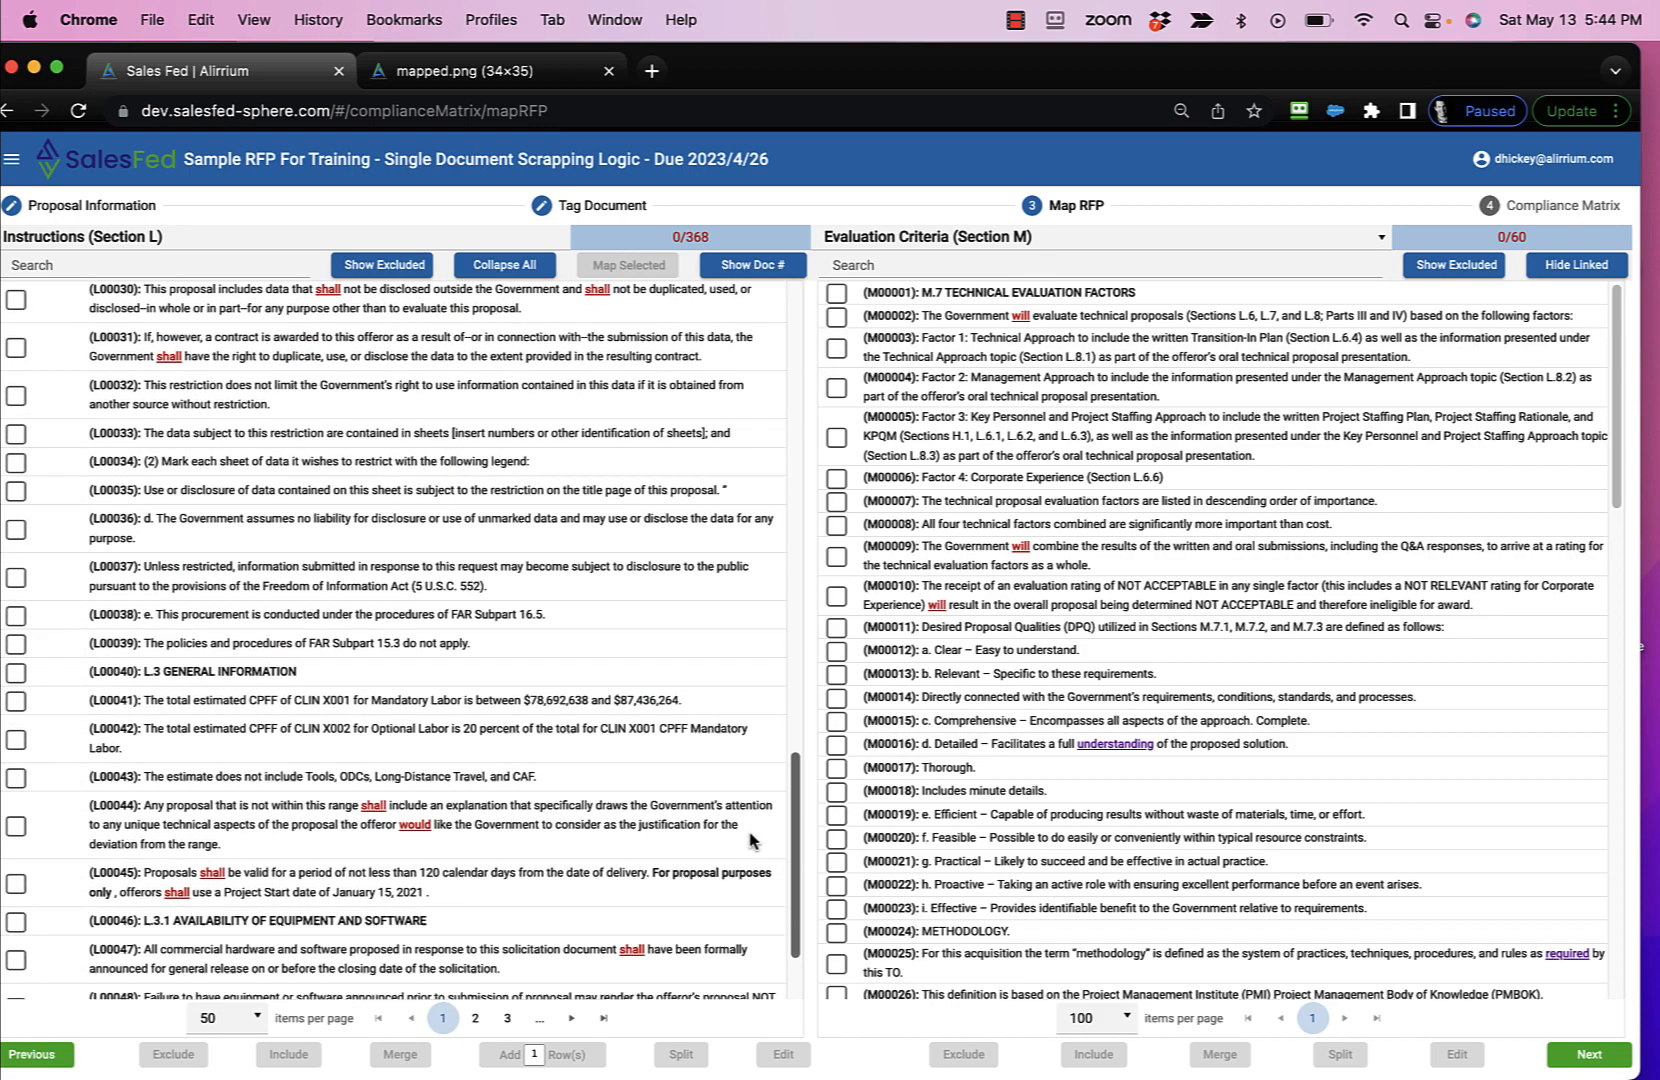
scroll(727, 527, "up", 6)
scroll(727, 527, "up", 5)
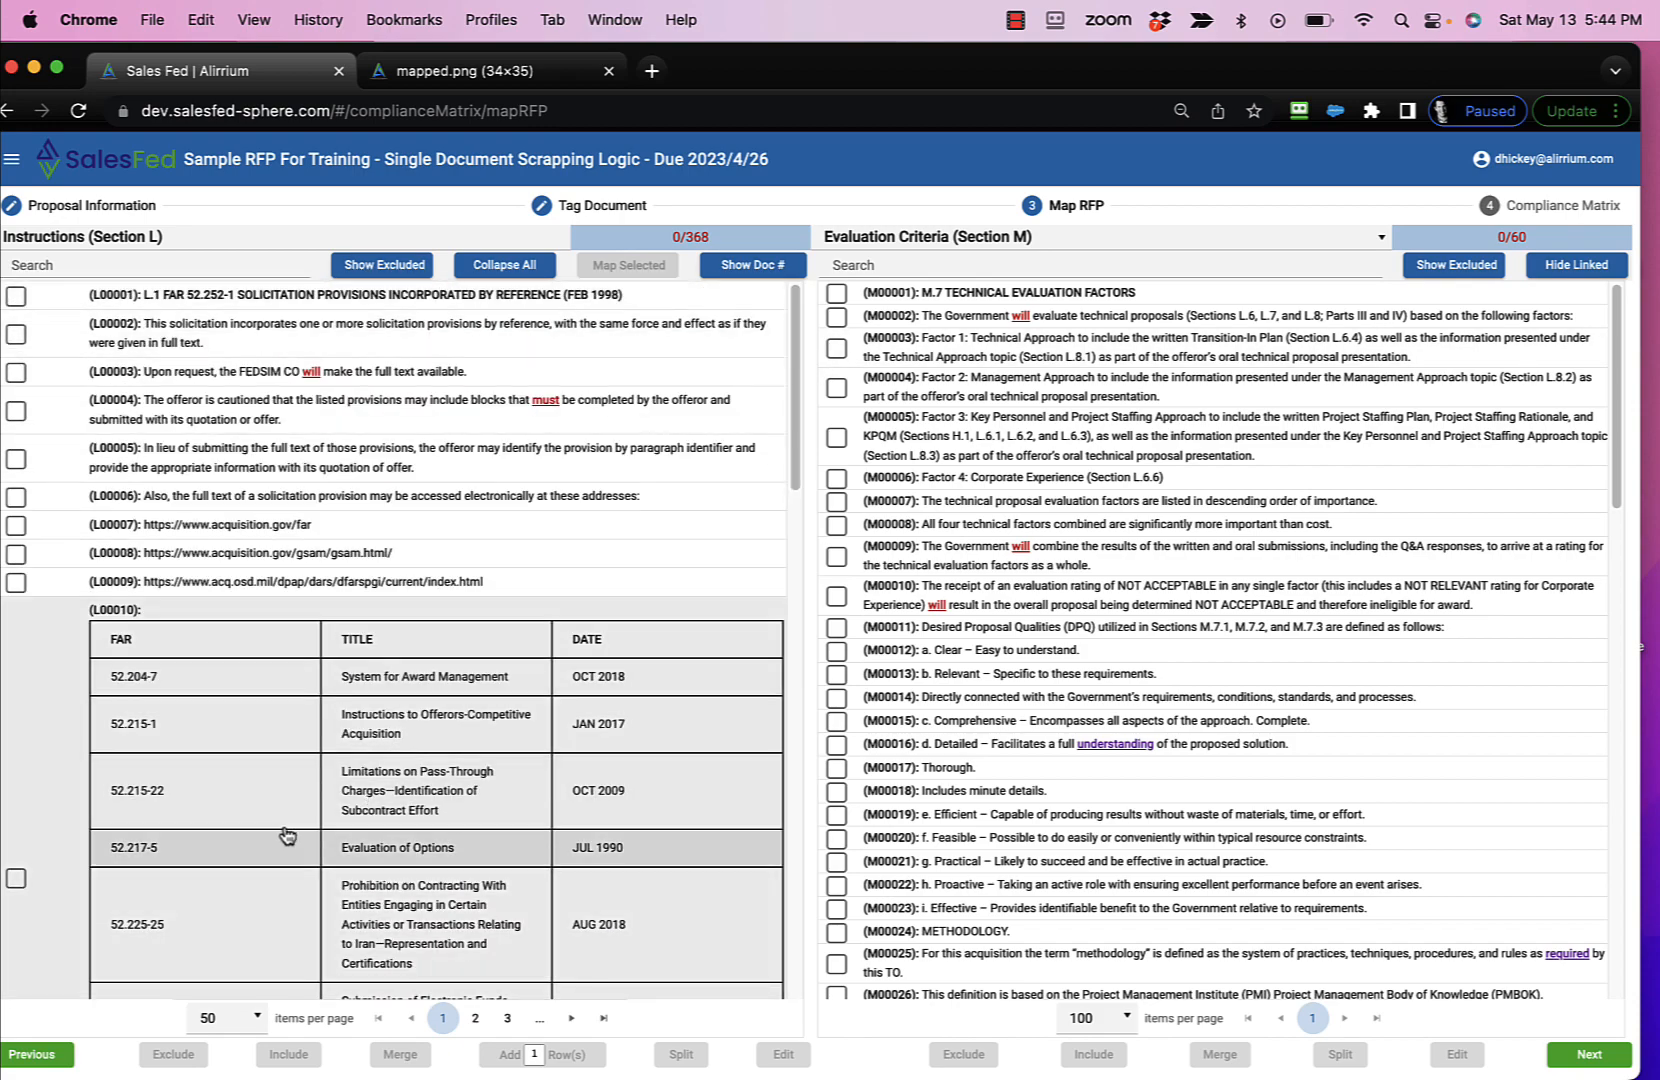
Step: Show 100 Instructions (Section L) items per page and look through the first two pages
left_click(246, 1017)
left_click(250, 995)
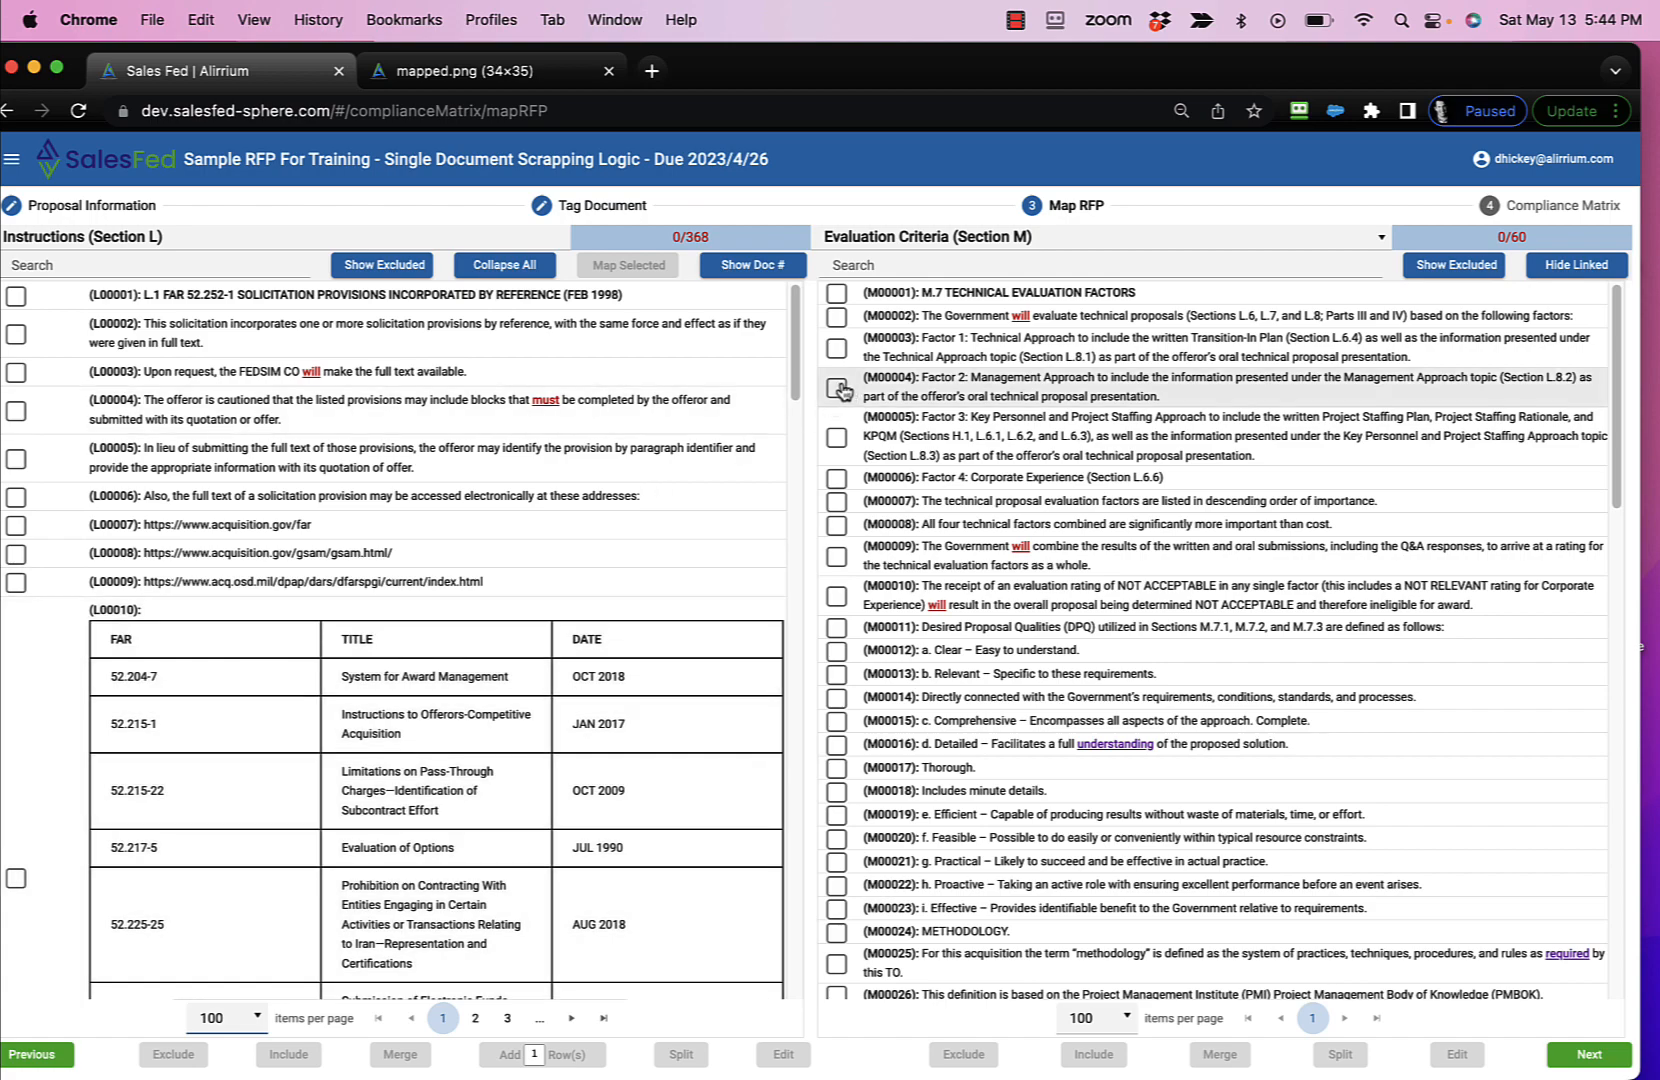
left_click_drag(797, 379, 400, 1004)
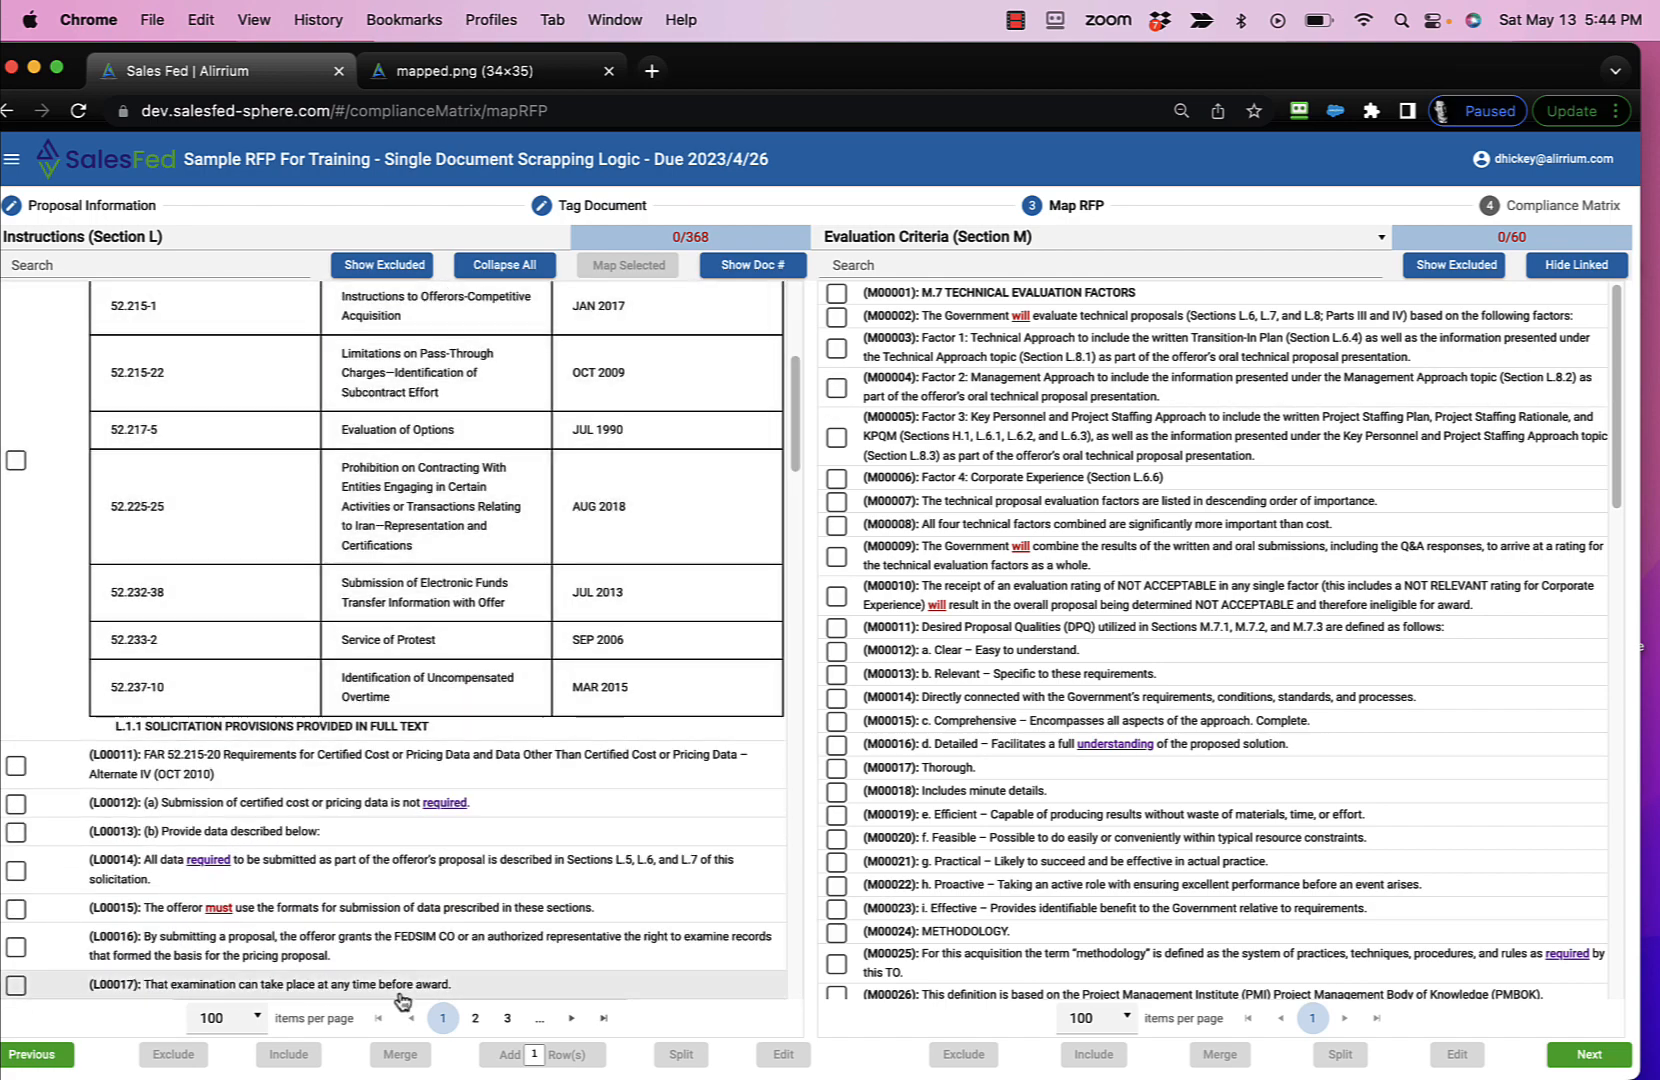
left_click(476, 1018)
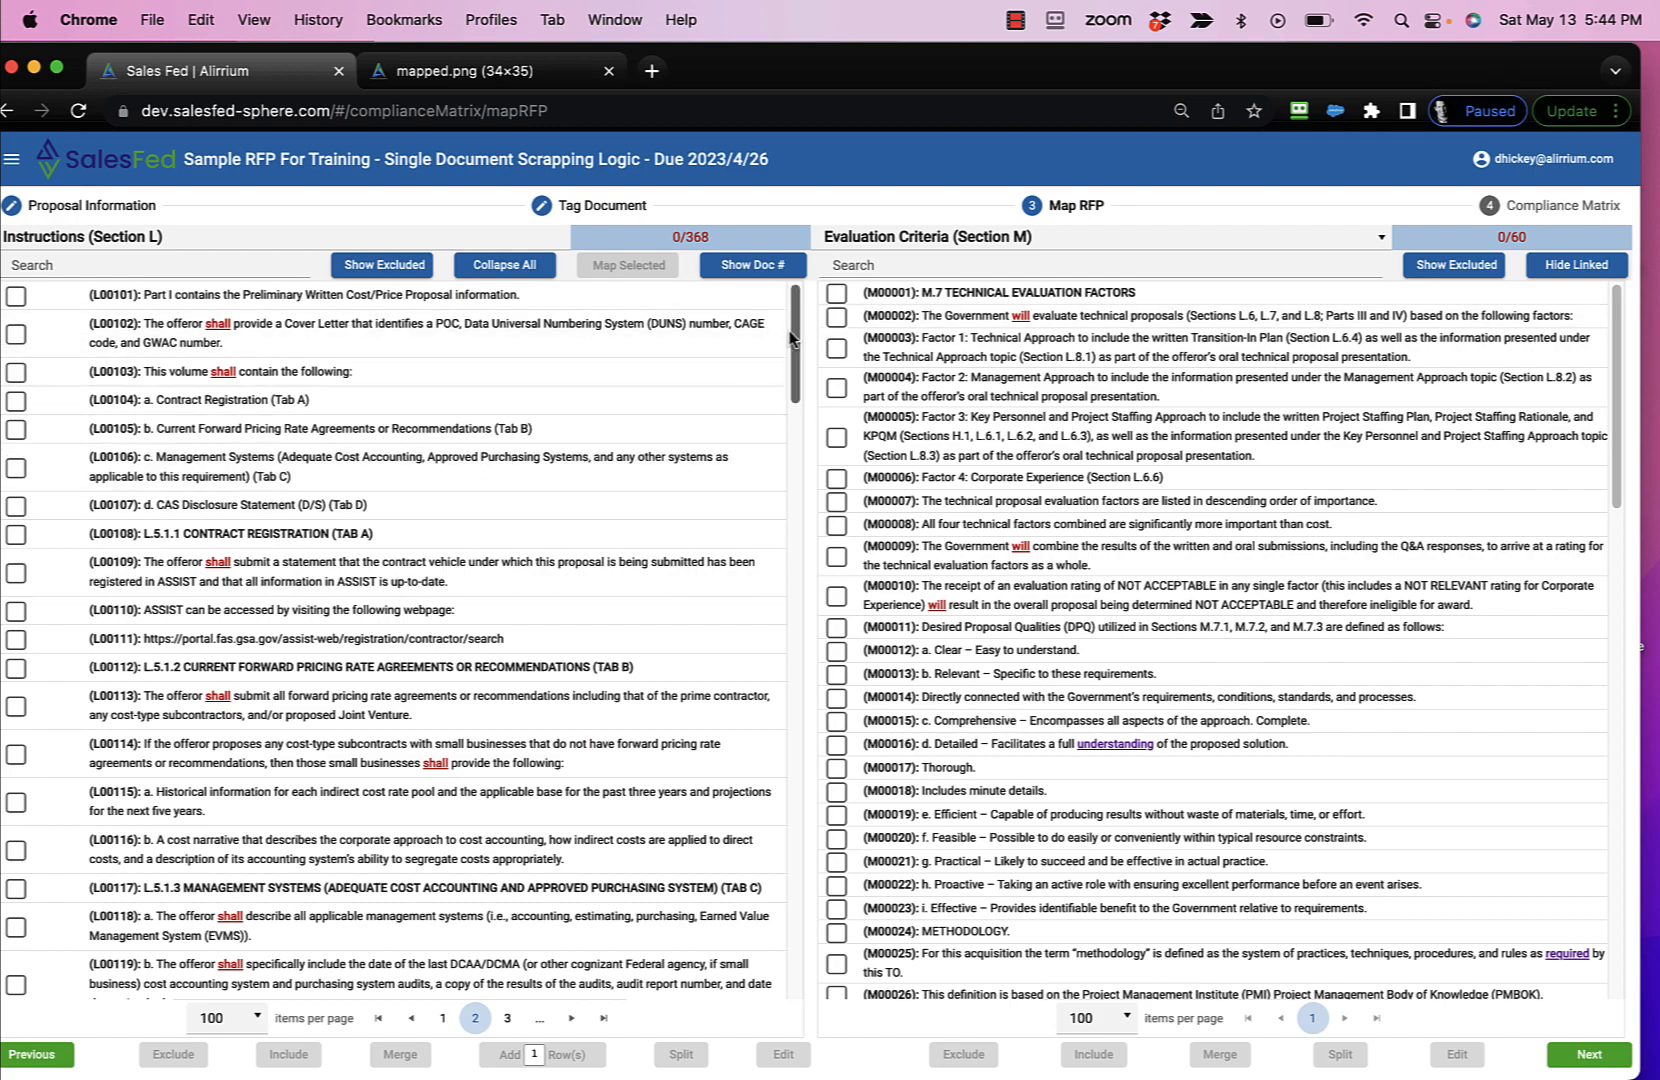
left_click_drag(790, 338, 822, 296)
left_click(443, 1018)
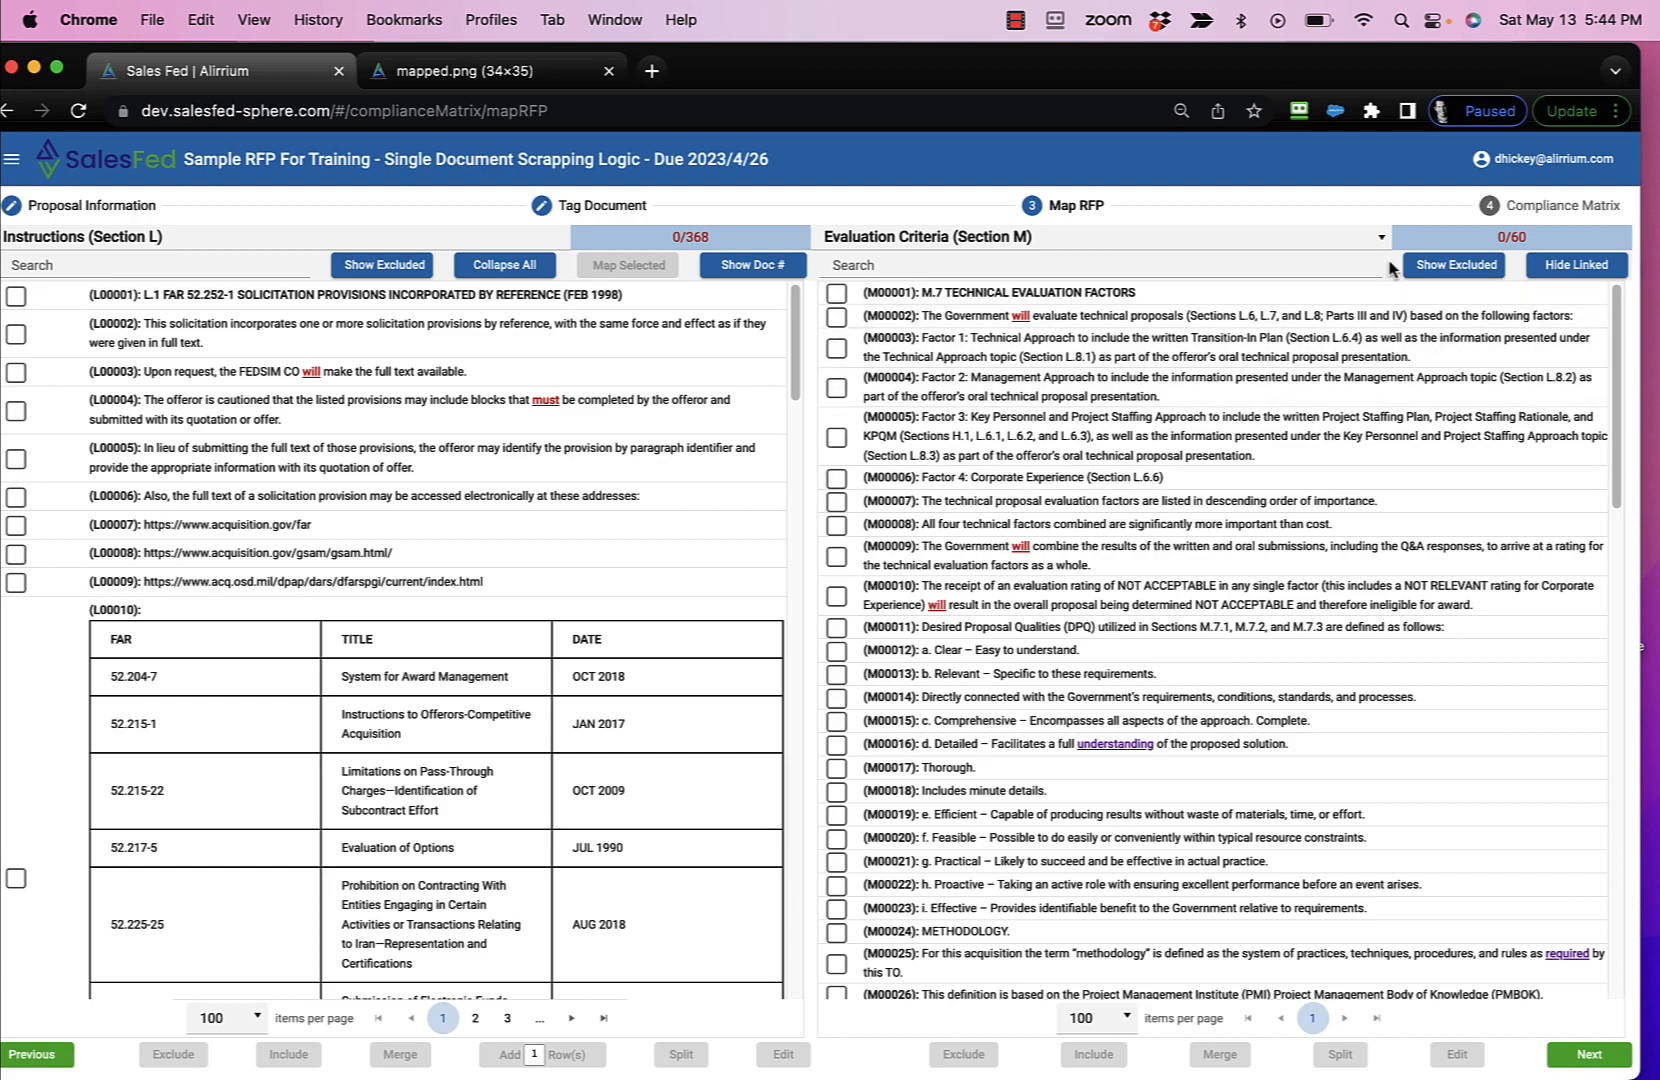
Step: Look through the Evaluation Criteria (Section M) items, and switch that list to Requirements (Section C) to review its items
scroll(1330, 512, "down", 14)
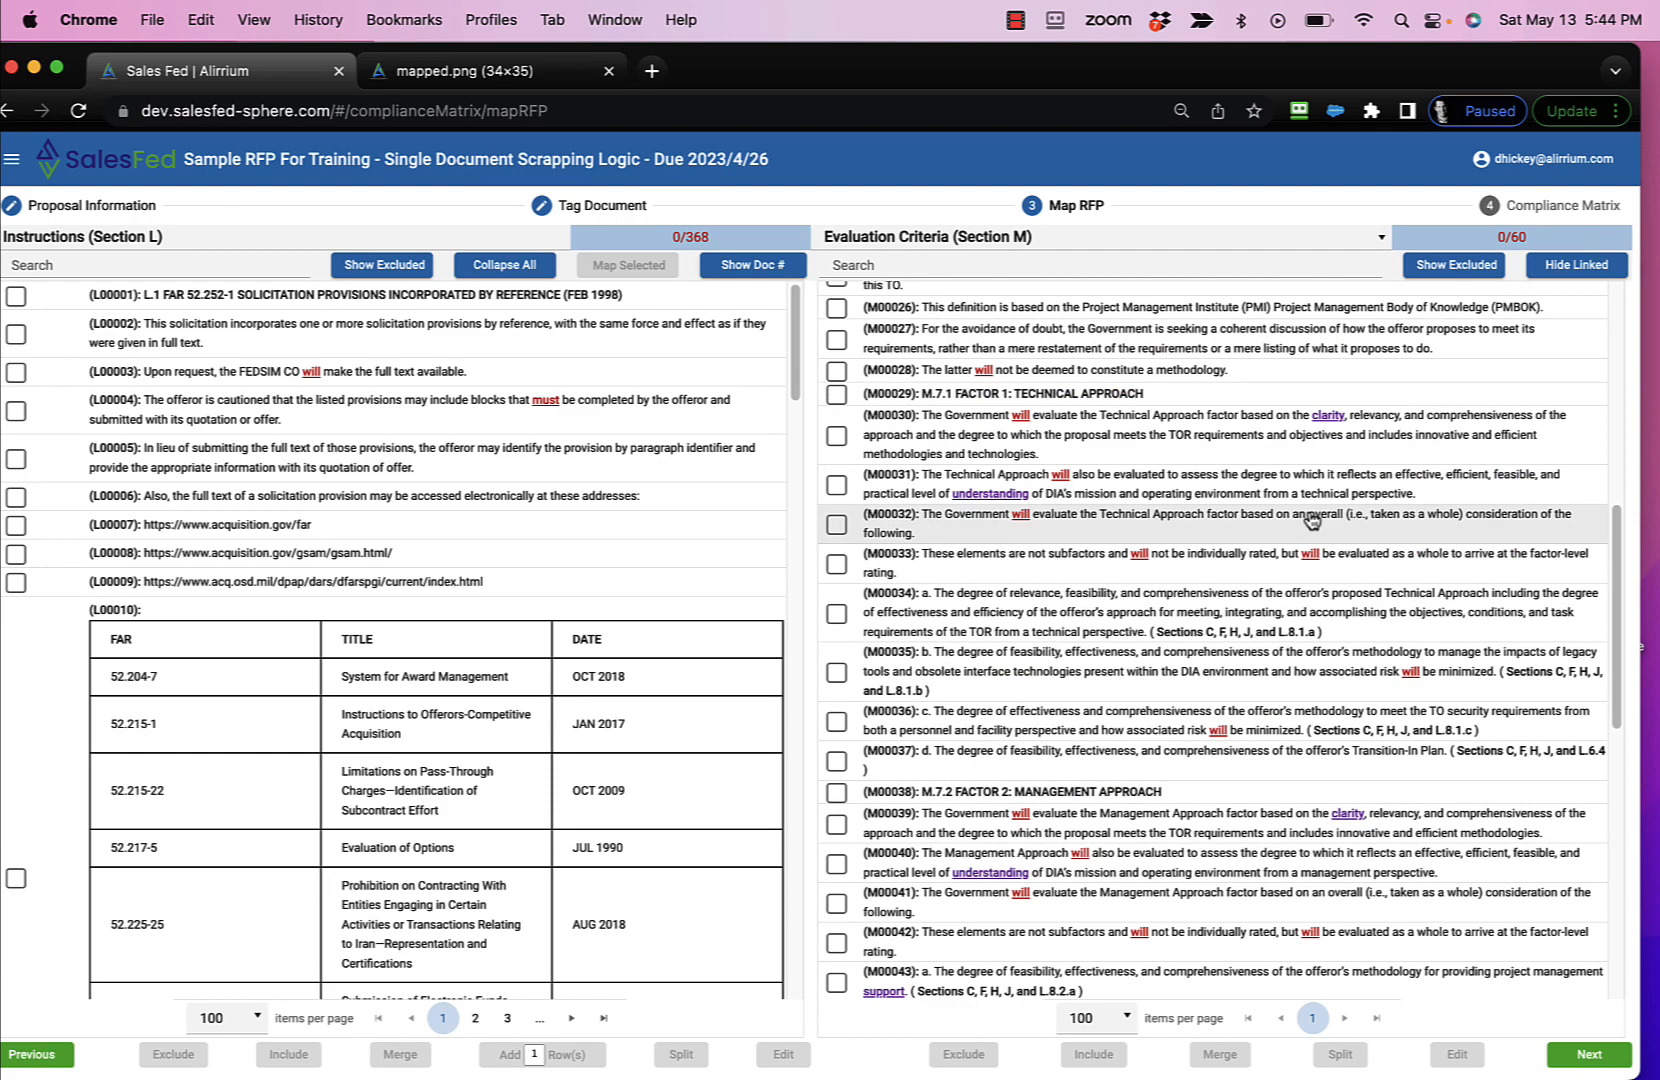
scroll(1297, 578, "up", 14)
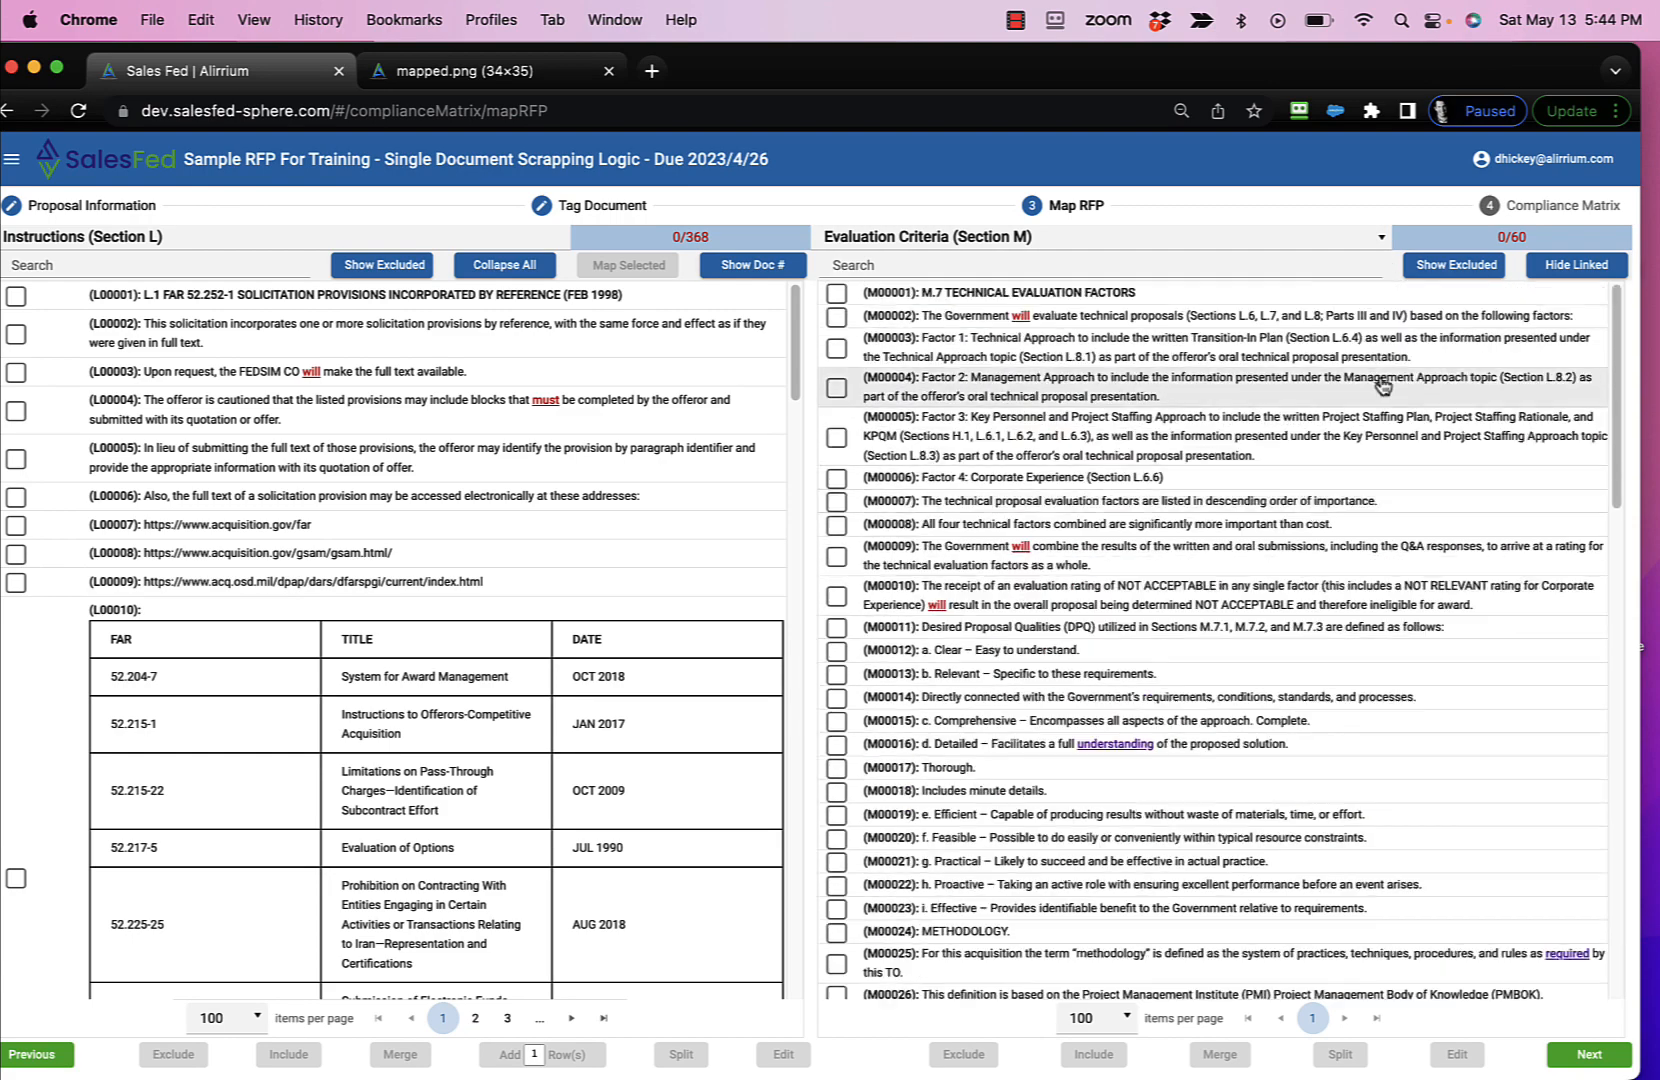
left_click(1381, 237)
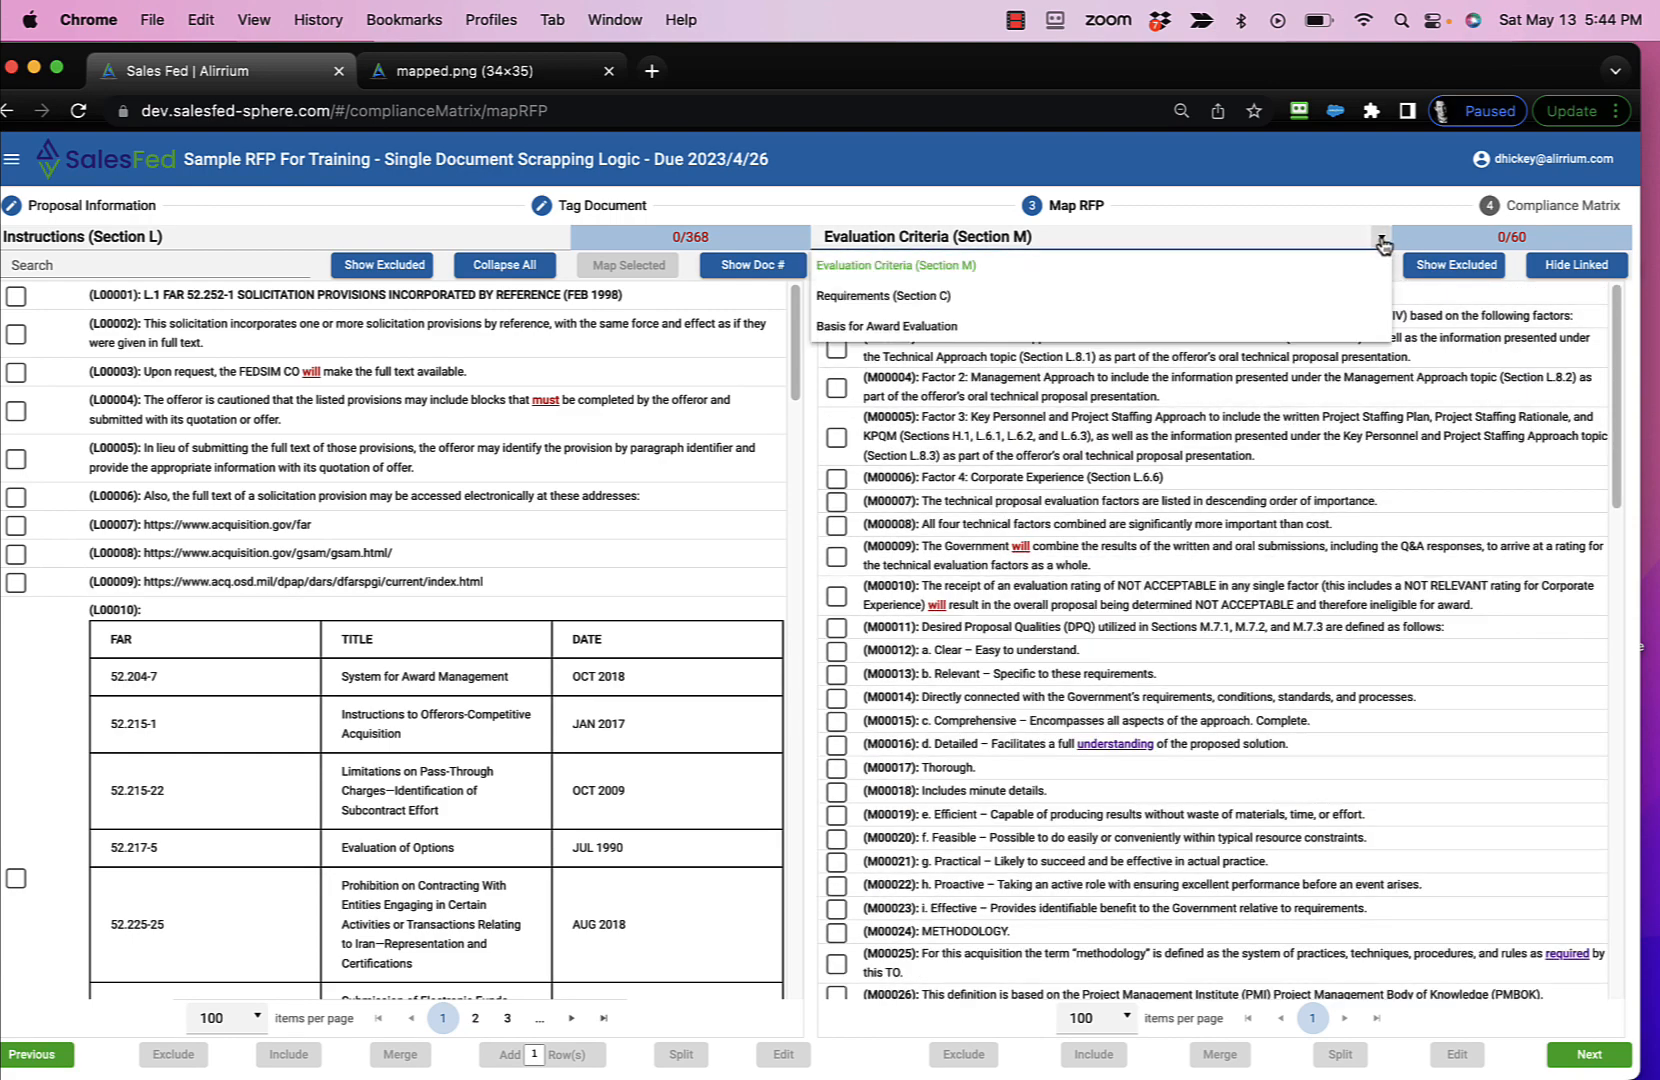
left_click(1185, 298)
scroll(1285, 610, "down", 10)
scroll(1285, 615, "up", 10)
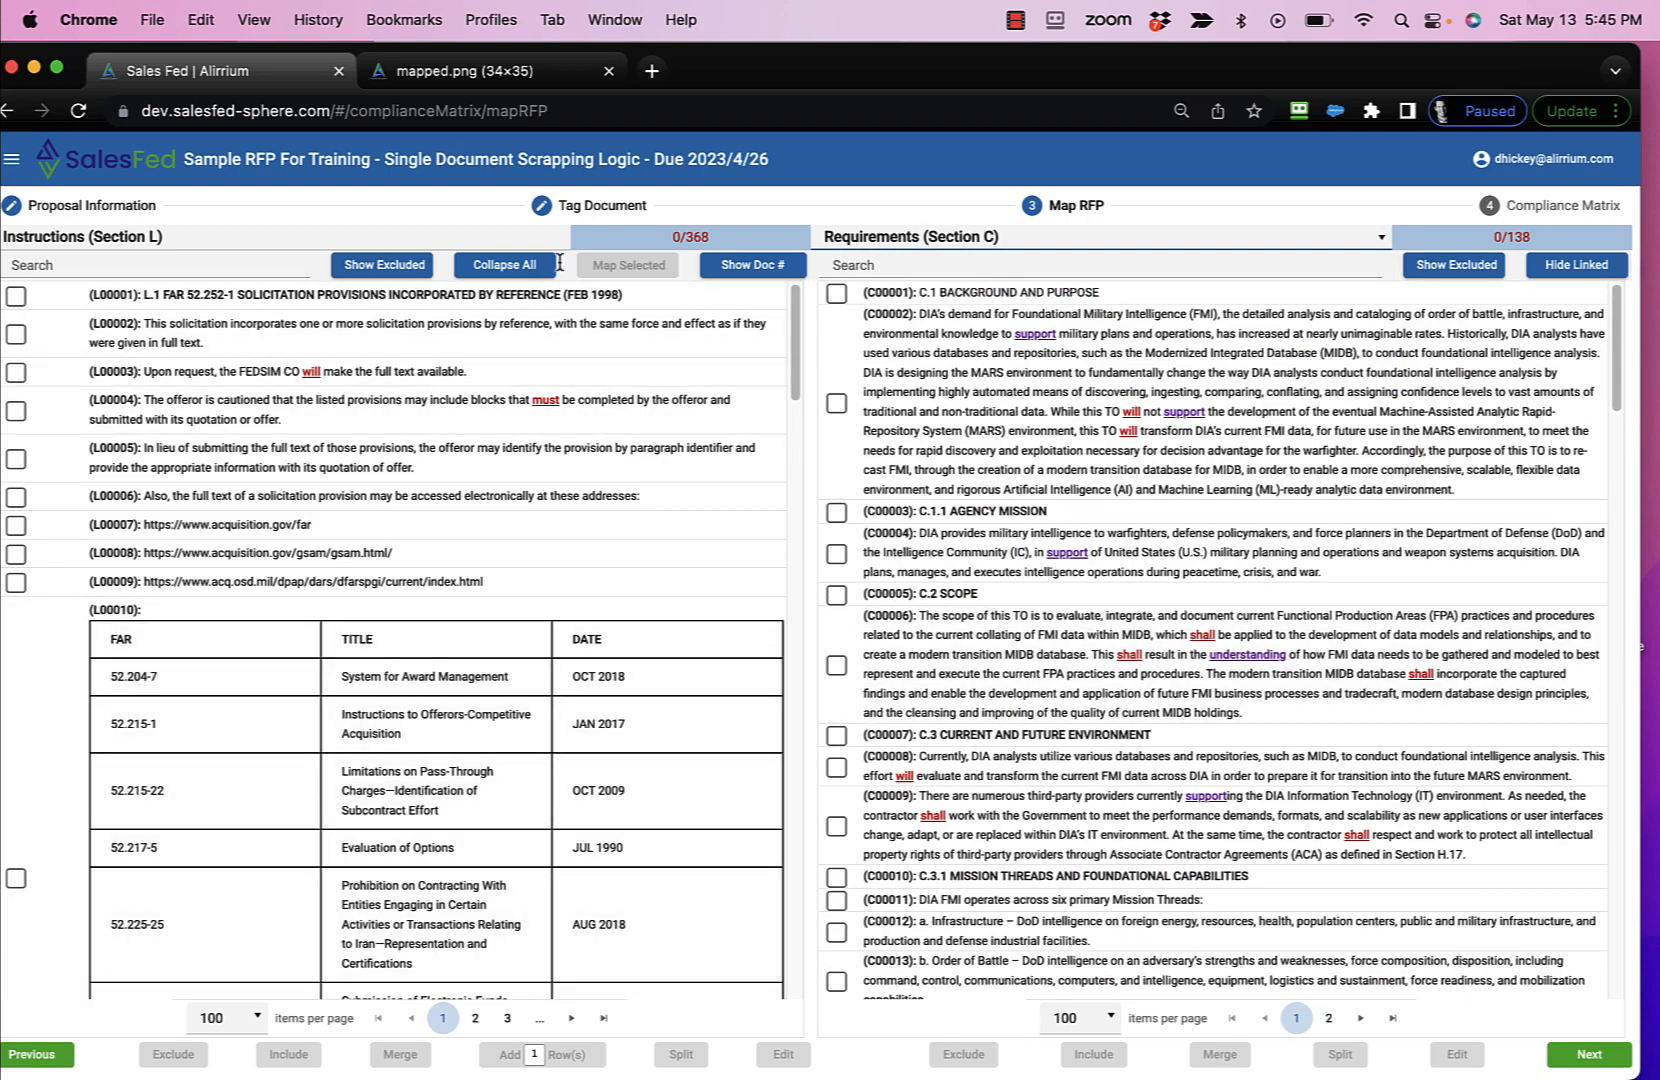
Step: Return to the Tag Document stage and open Sample RPA_2.docx at section C.2.3 Precedence of Documents
left_click(588, 210)
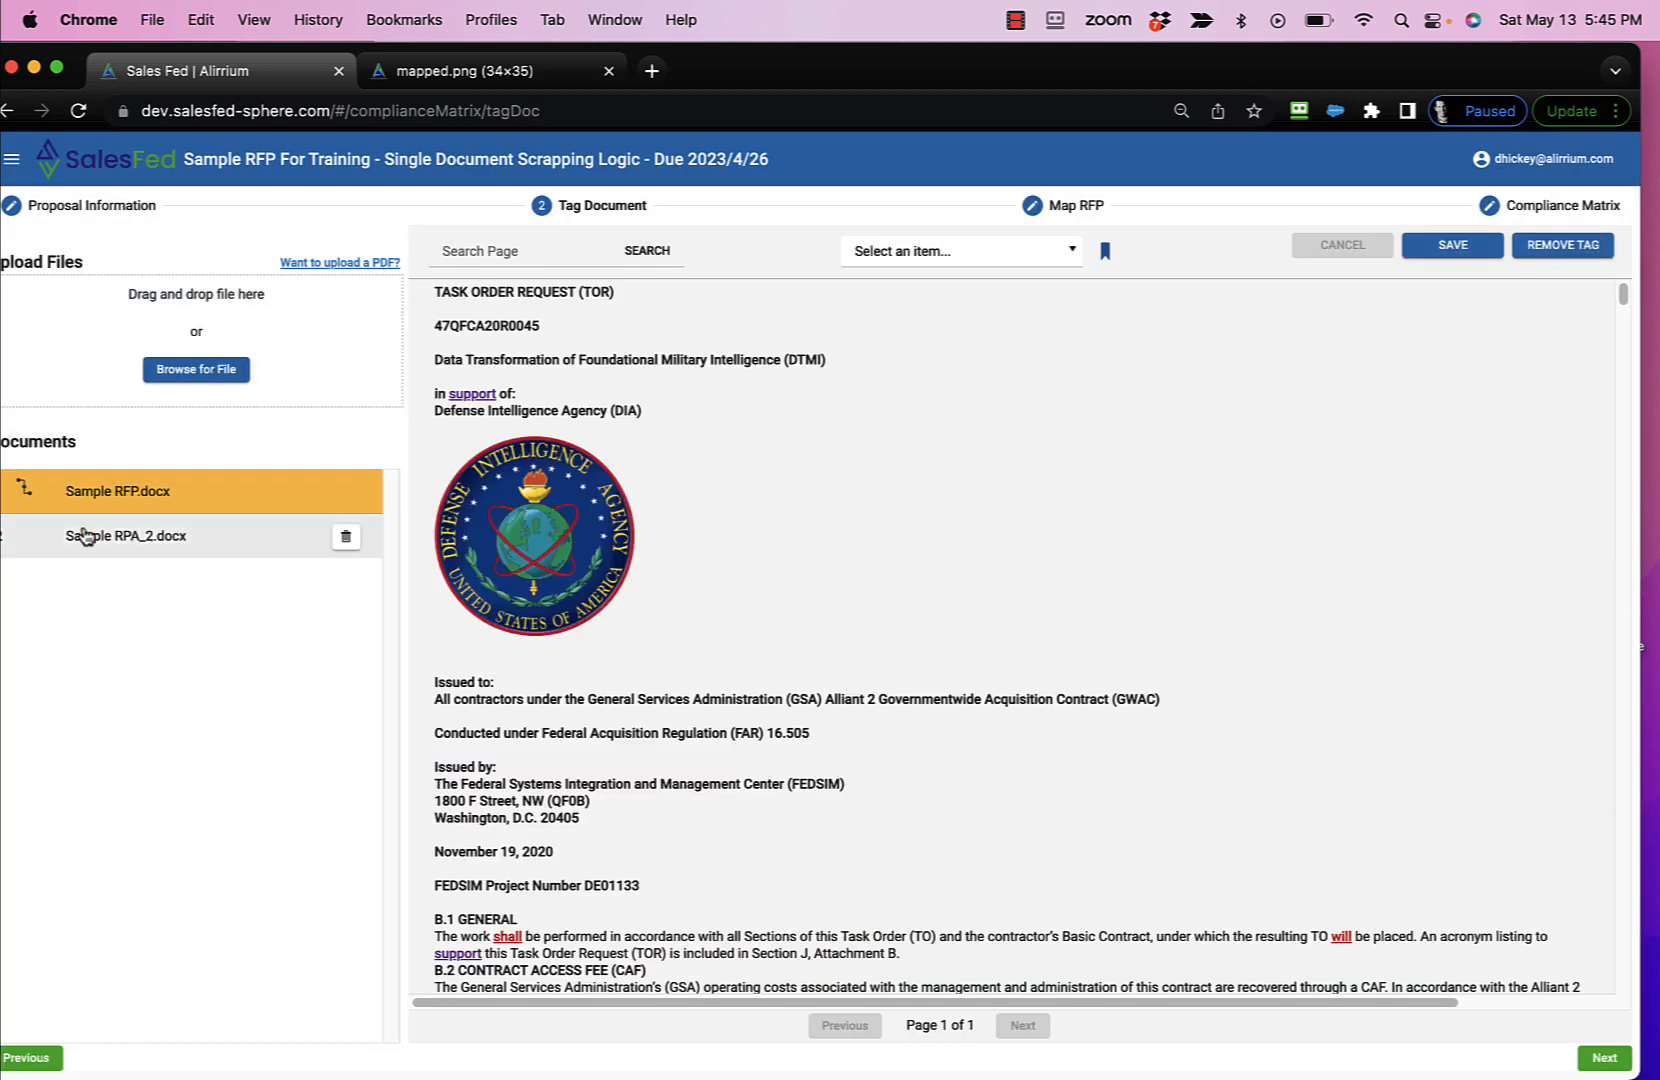
left_click(91, 540)
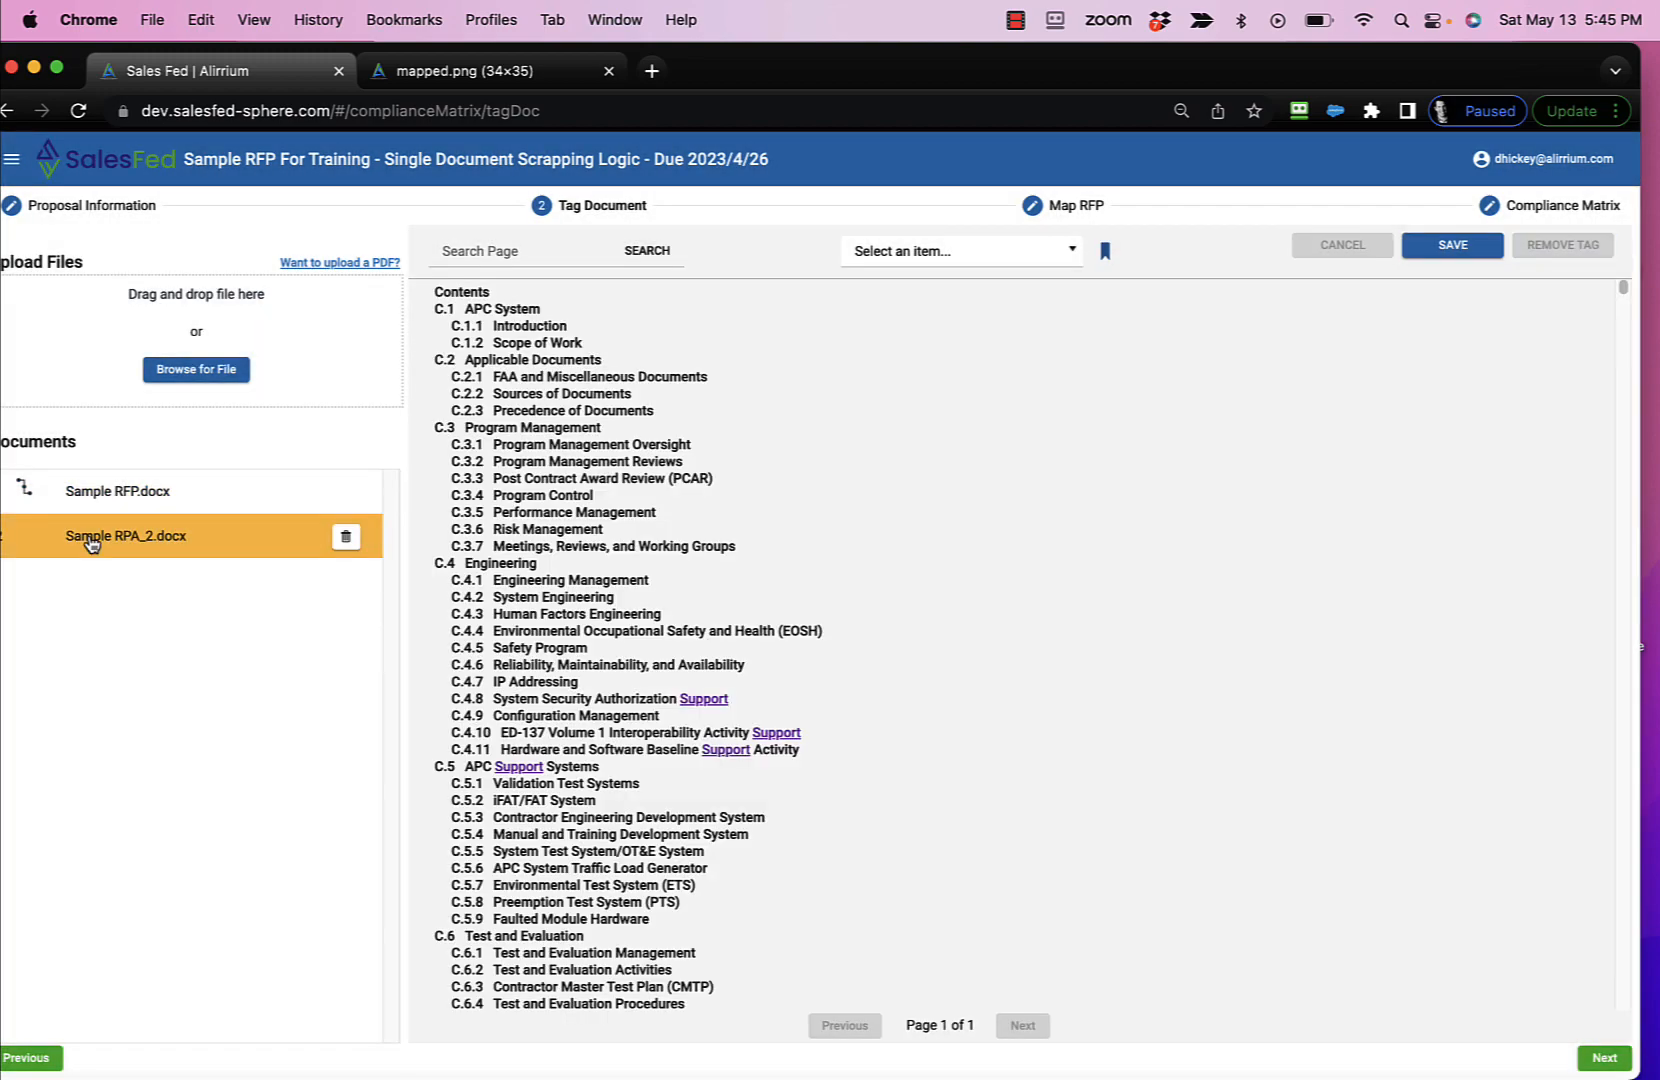
scroll(1050, 645, "down", 10)
scroll(1050, 645, "down", 15)
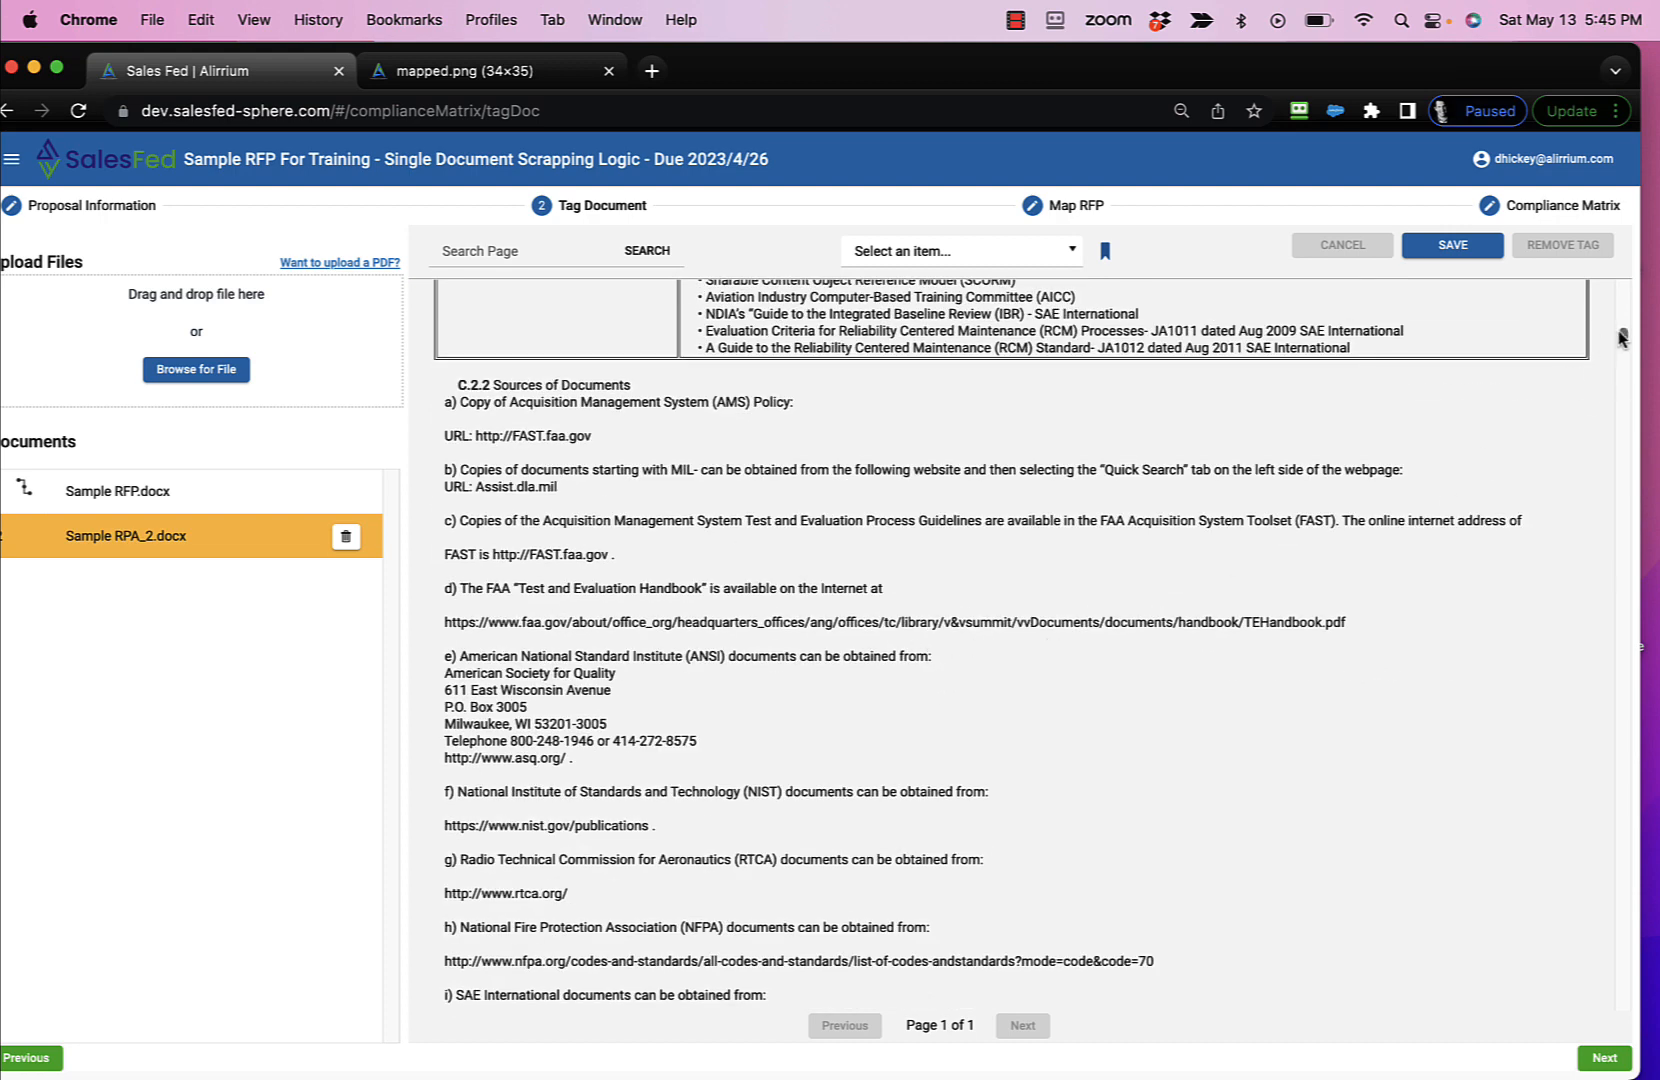
left_click_drag(1622, 335, 1622, 352)
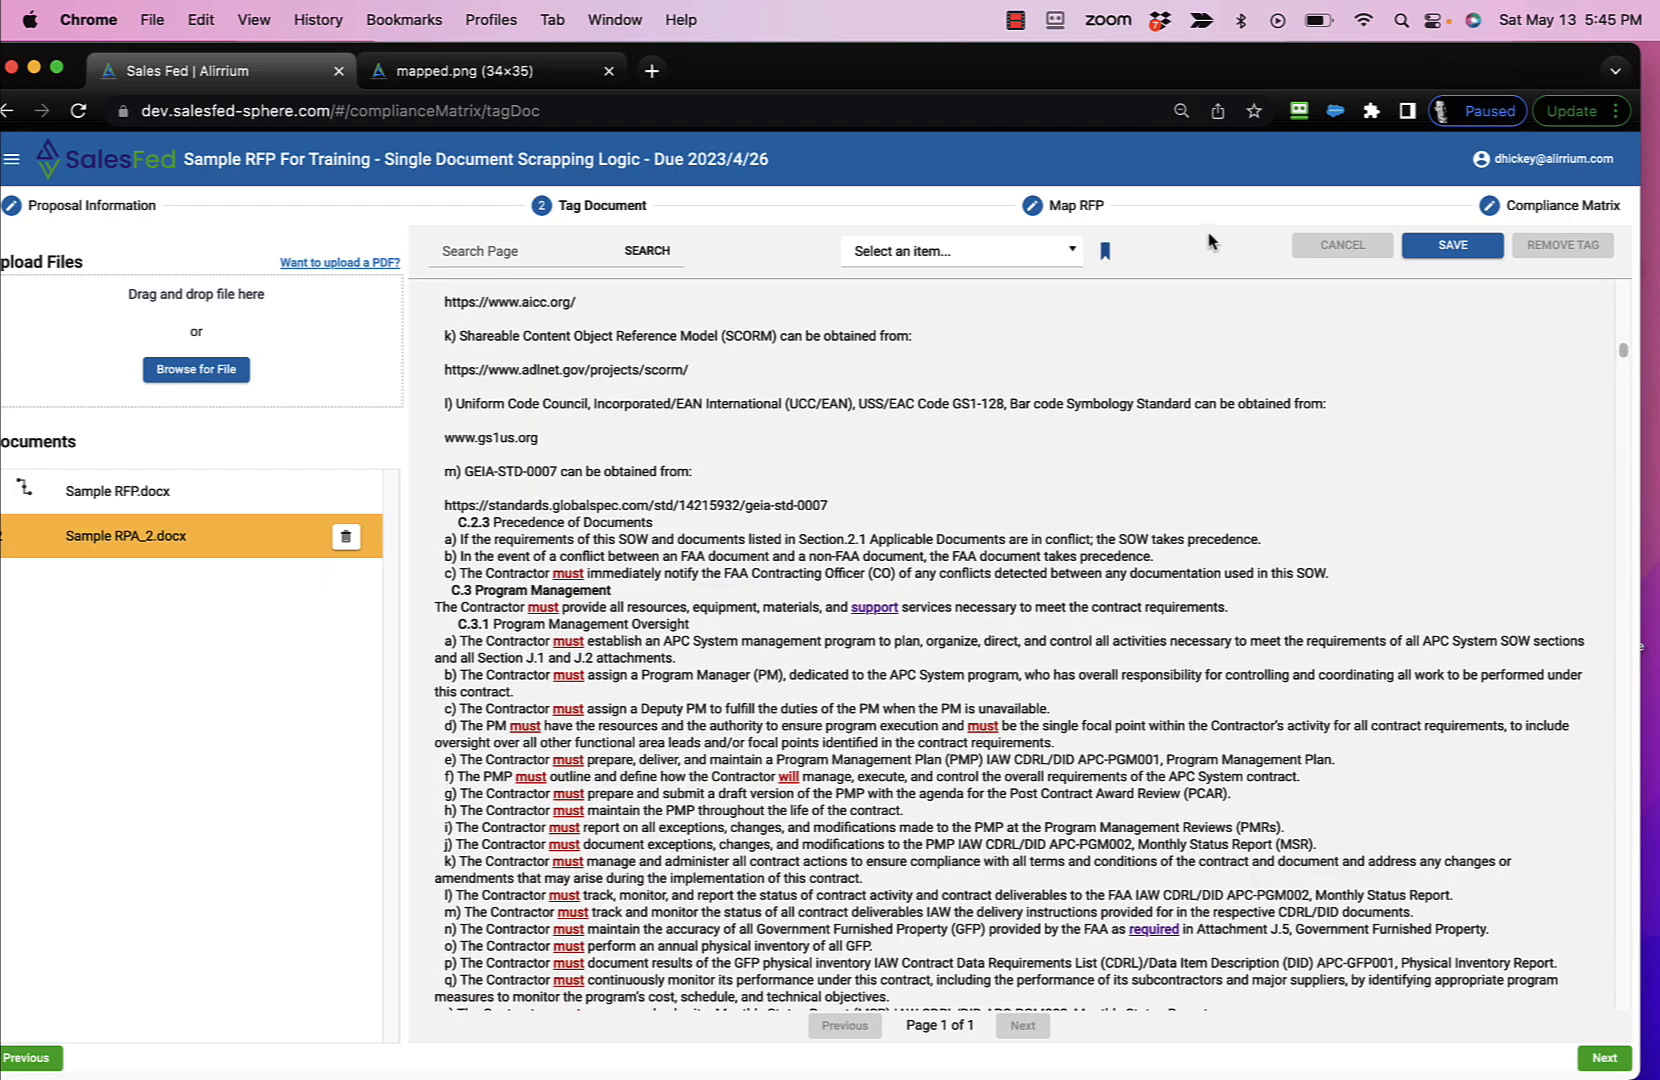
left_click(1075, 251)
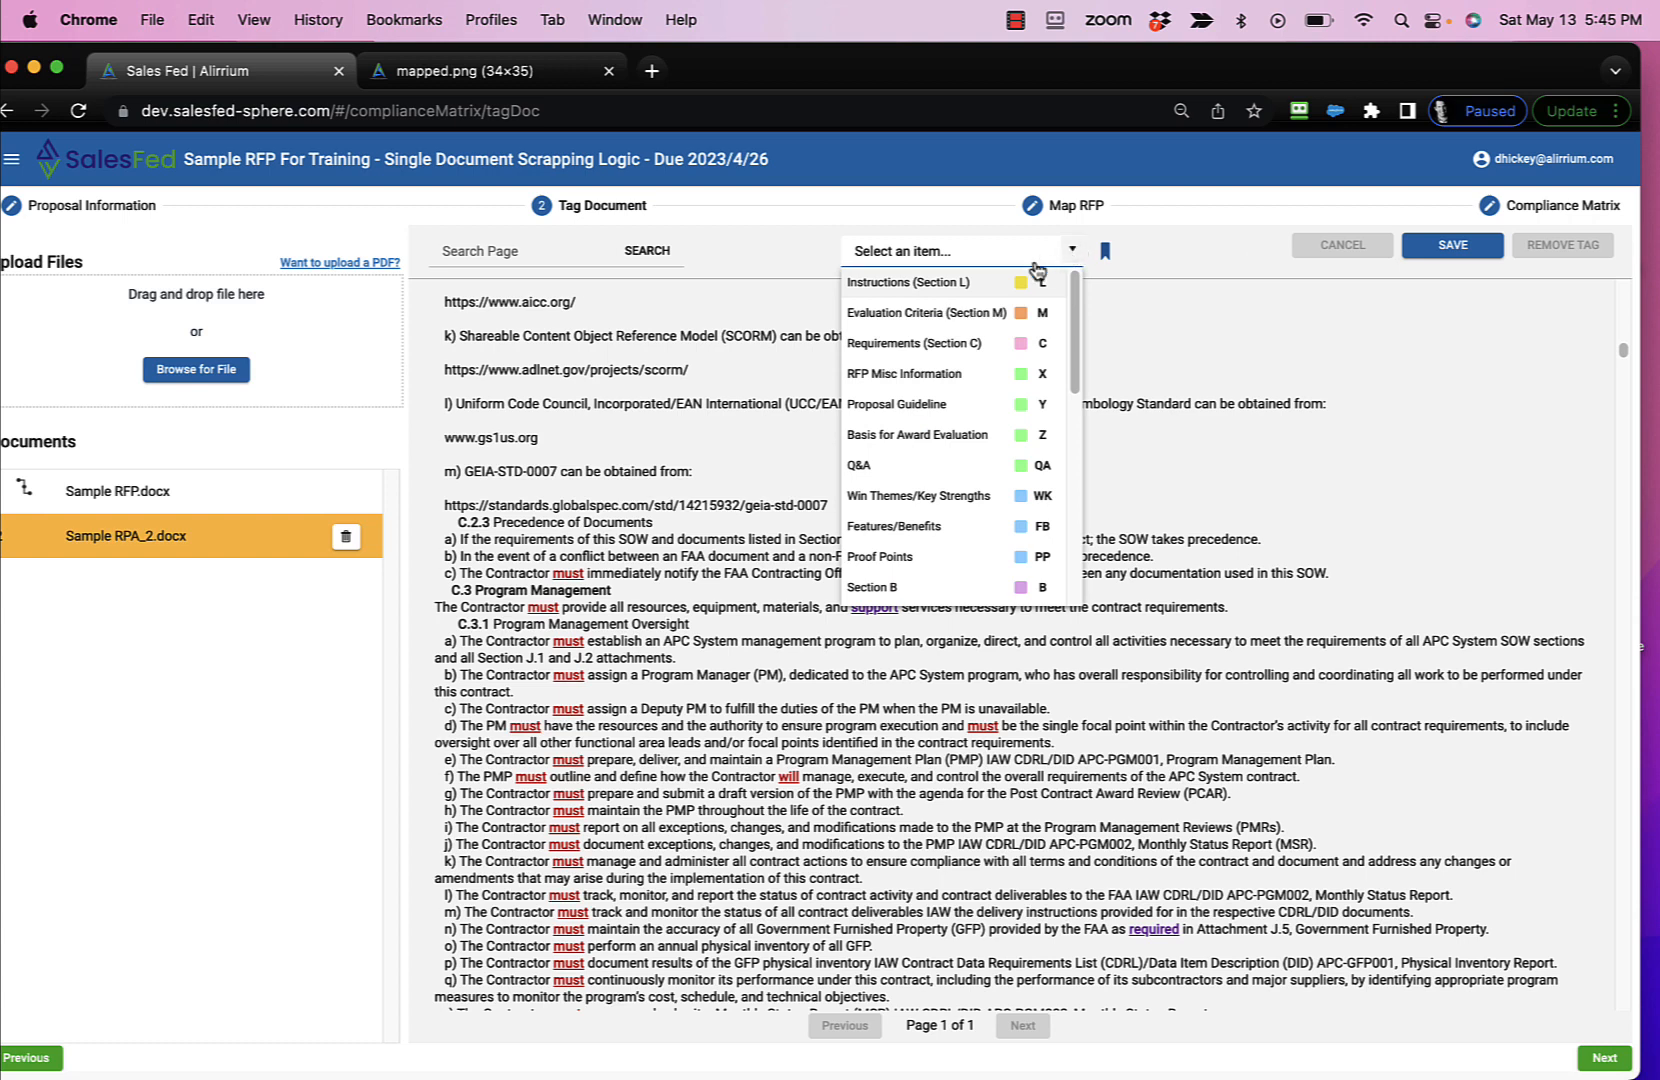
left_click(958, 343)
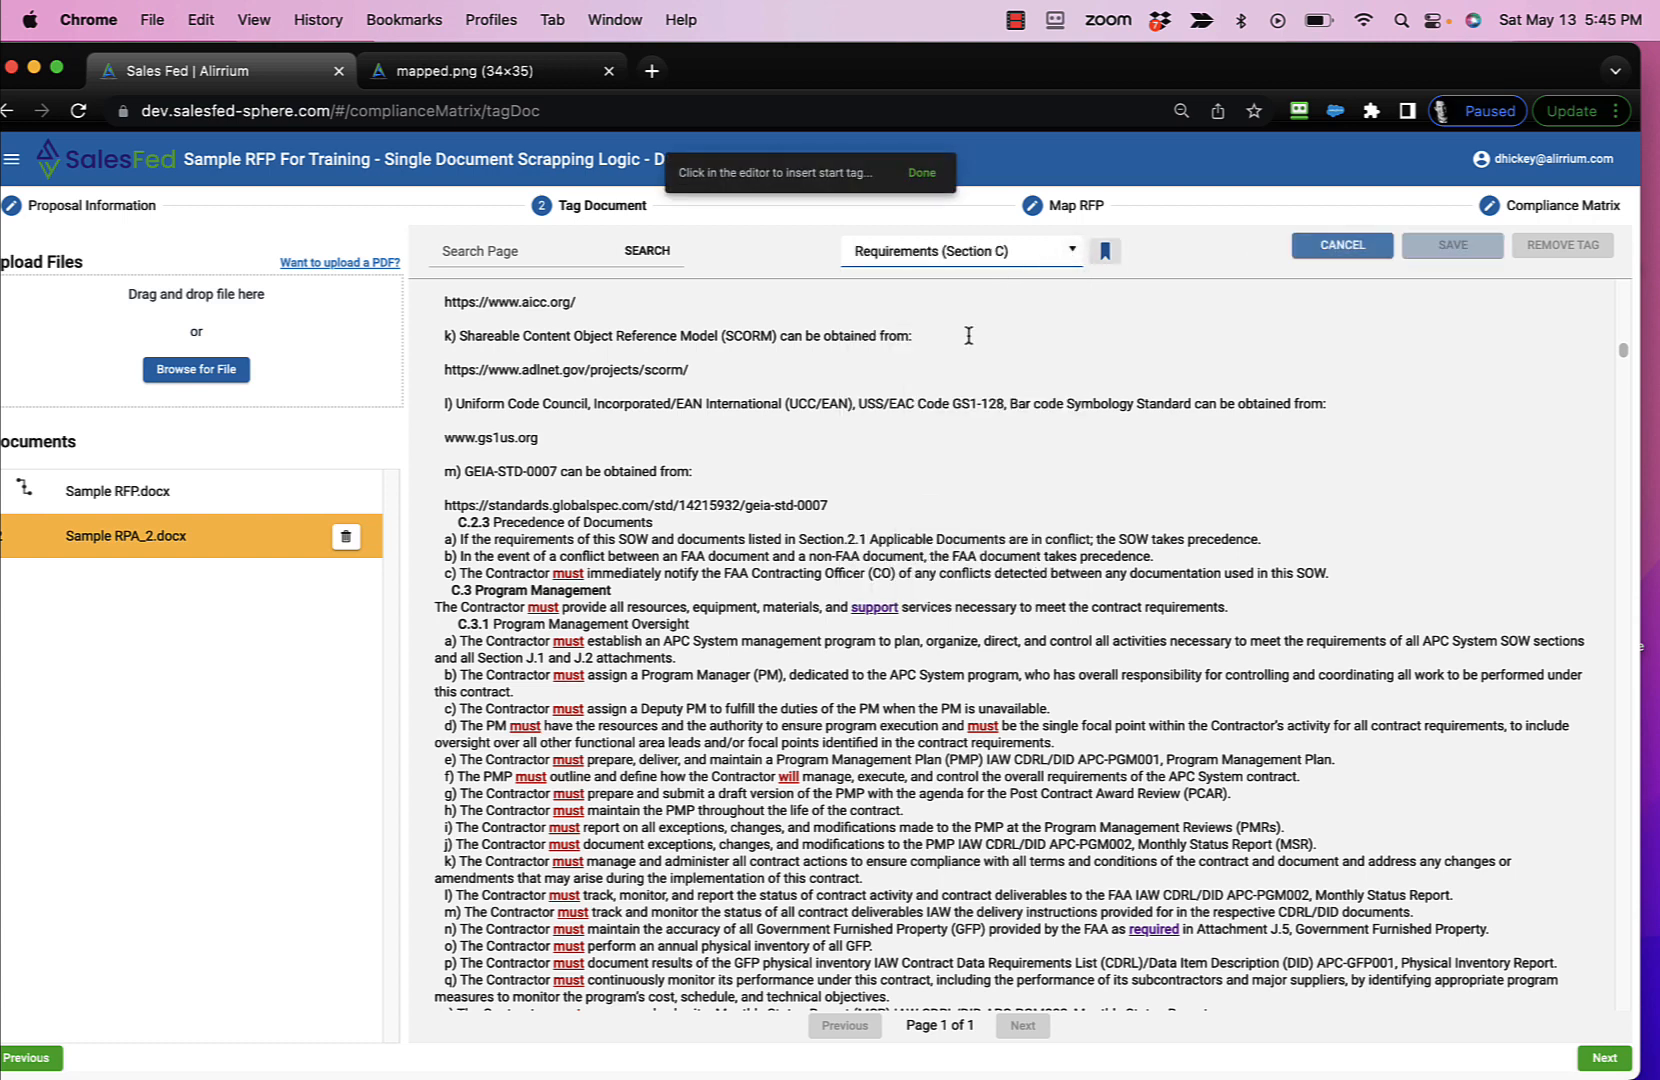
left_click(451, 521)
left_click(451, 521)
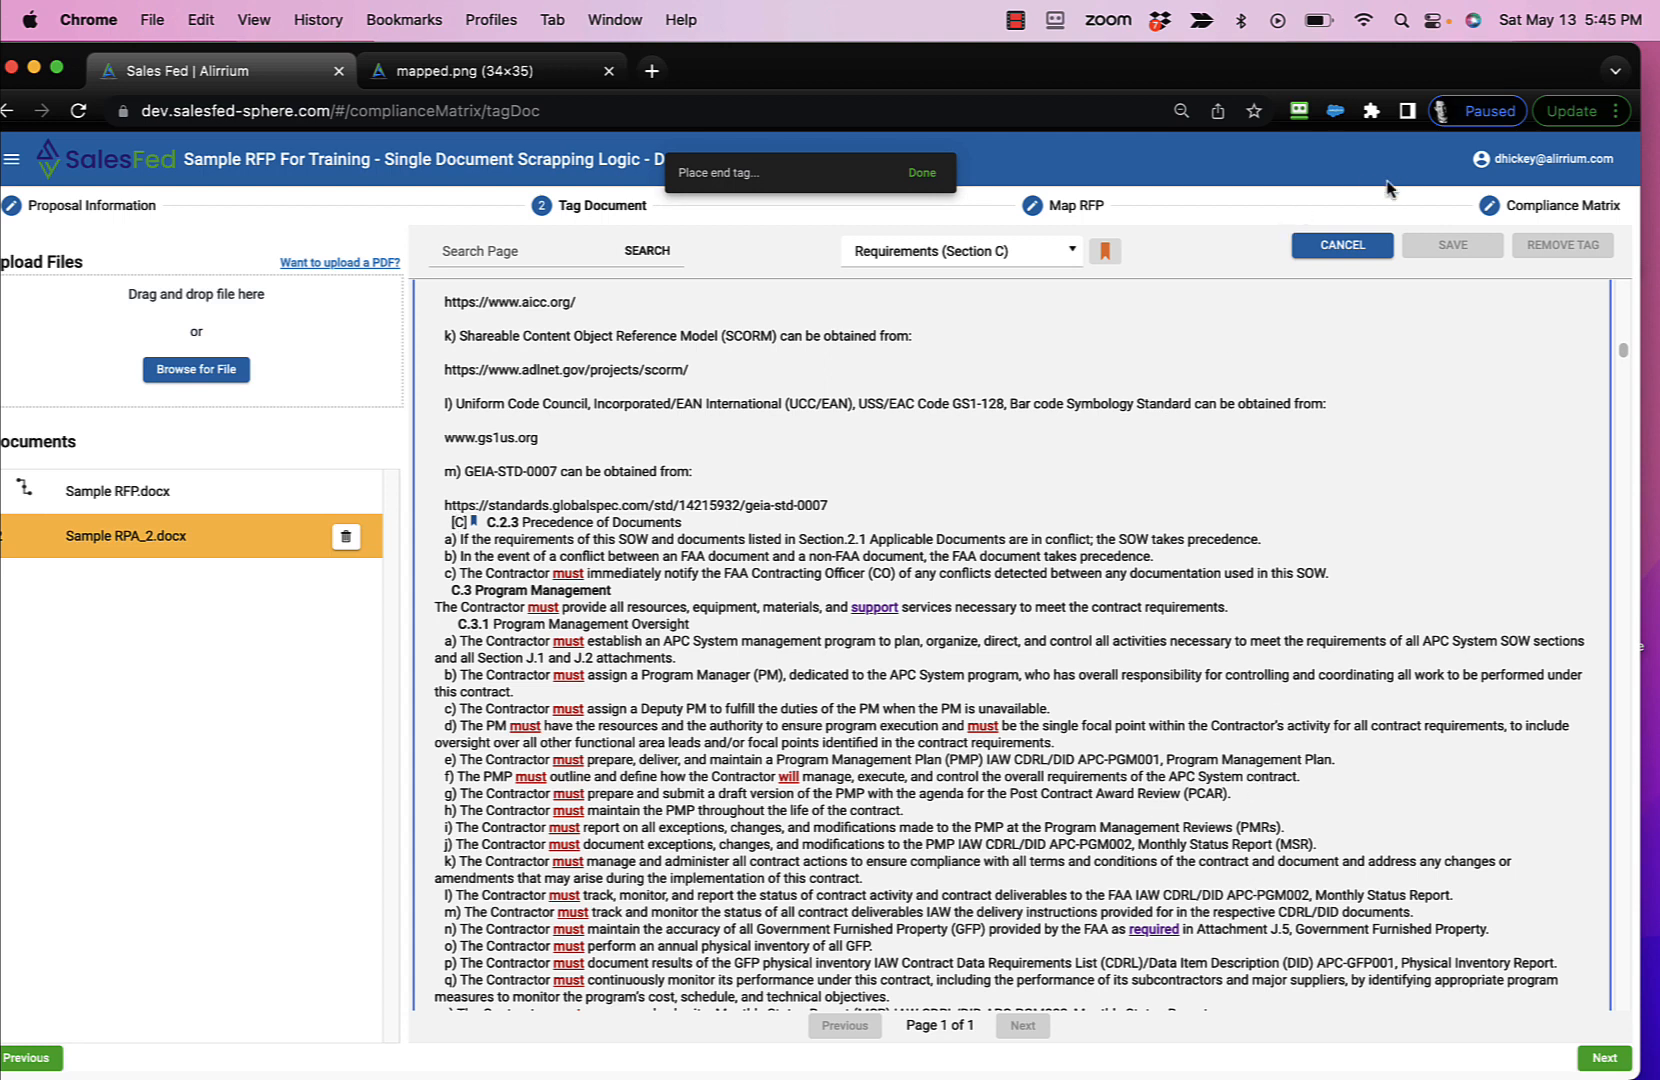
left_click(1340, 247)
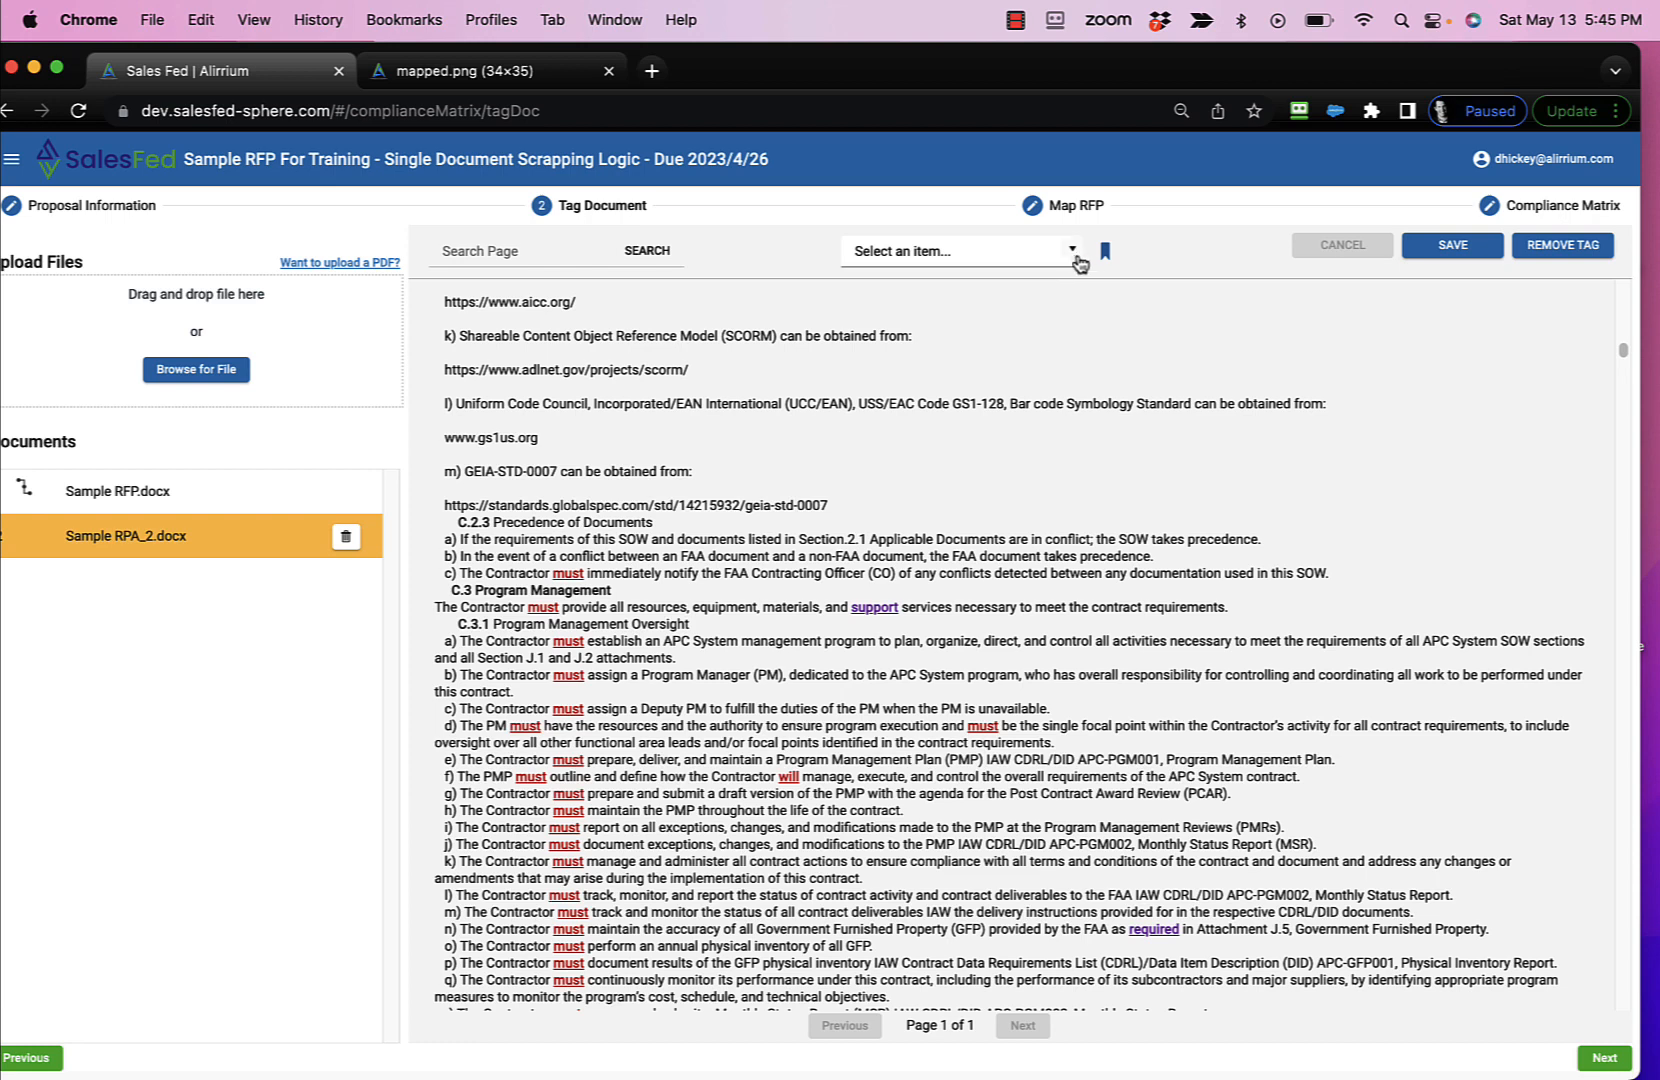
Step: Tag the text from C.3 Program Management through item i) of C.3.2 Program Management Reviews as Requirements (Section C)
left_click(1073, 258)
left_click(985, 345)
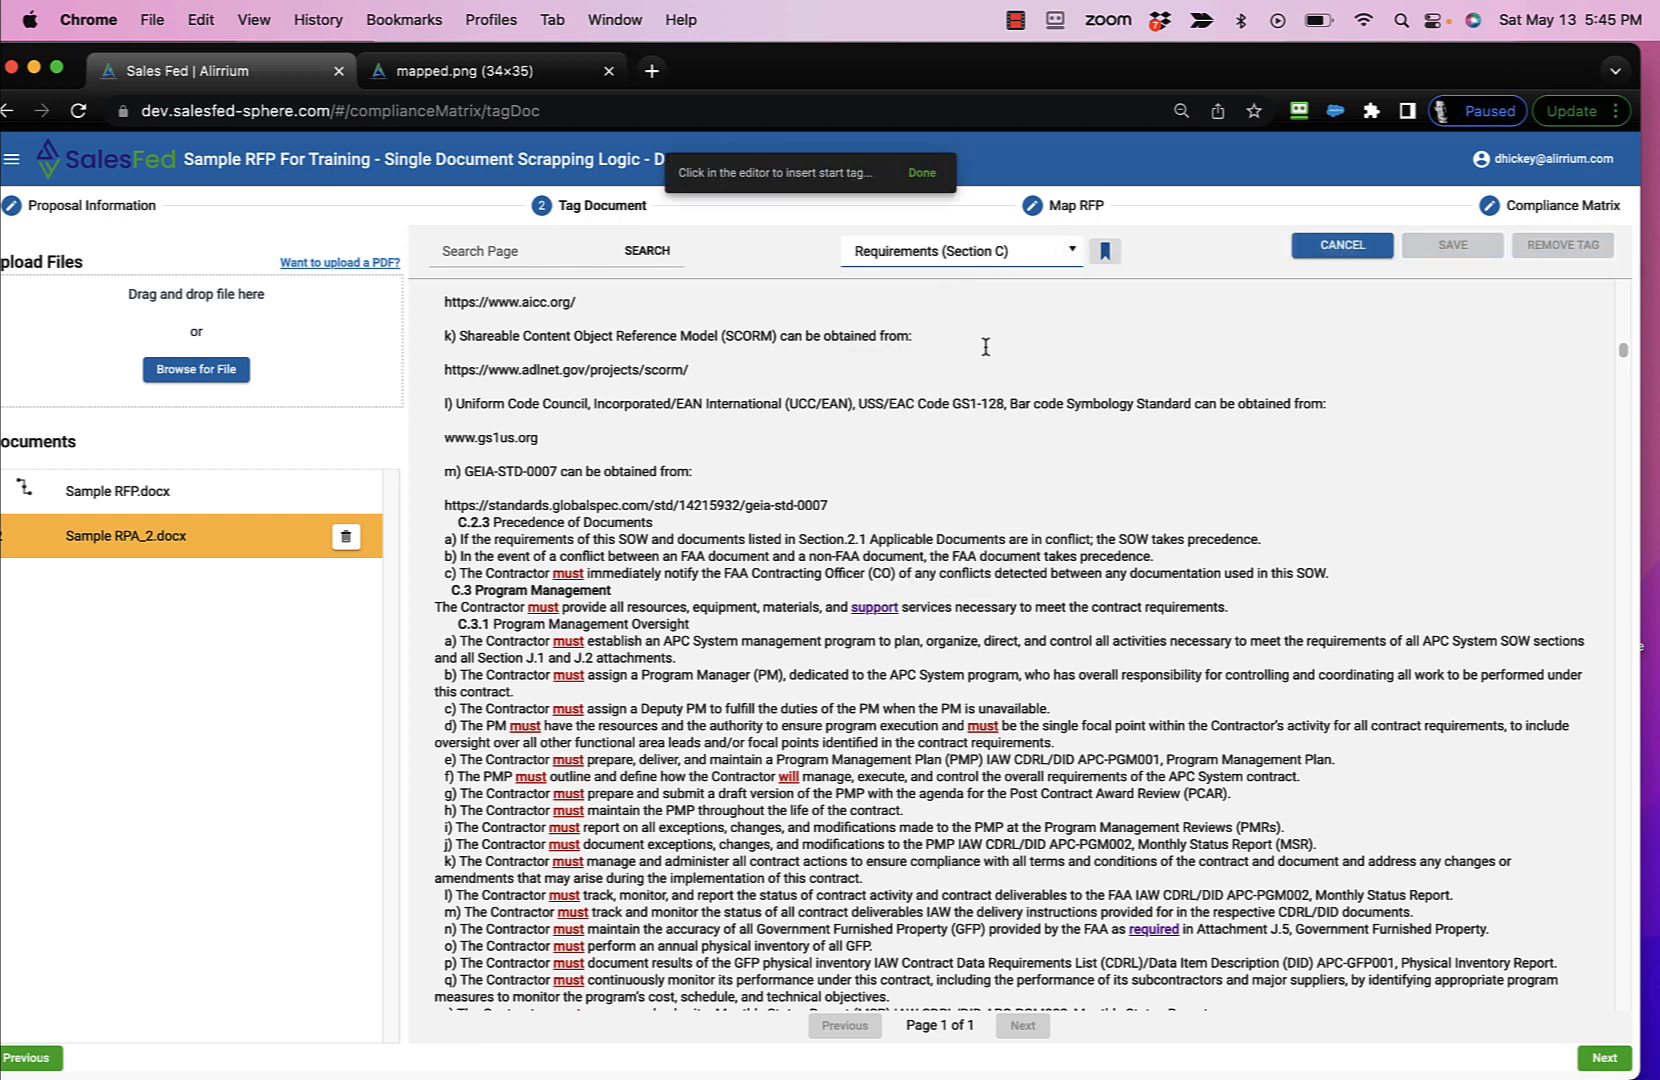
left_click(446, 590)
scroll(930, 605, "down", 10)
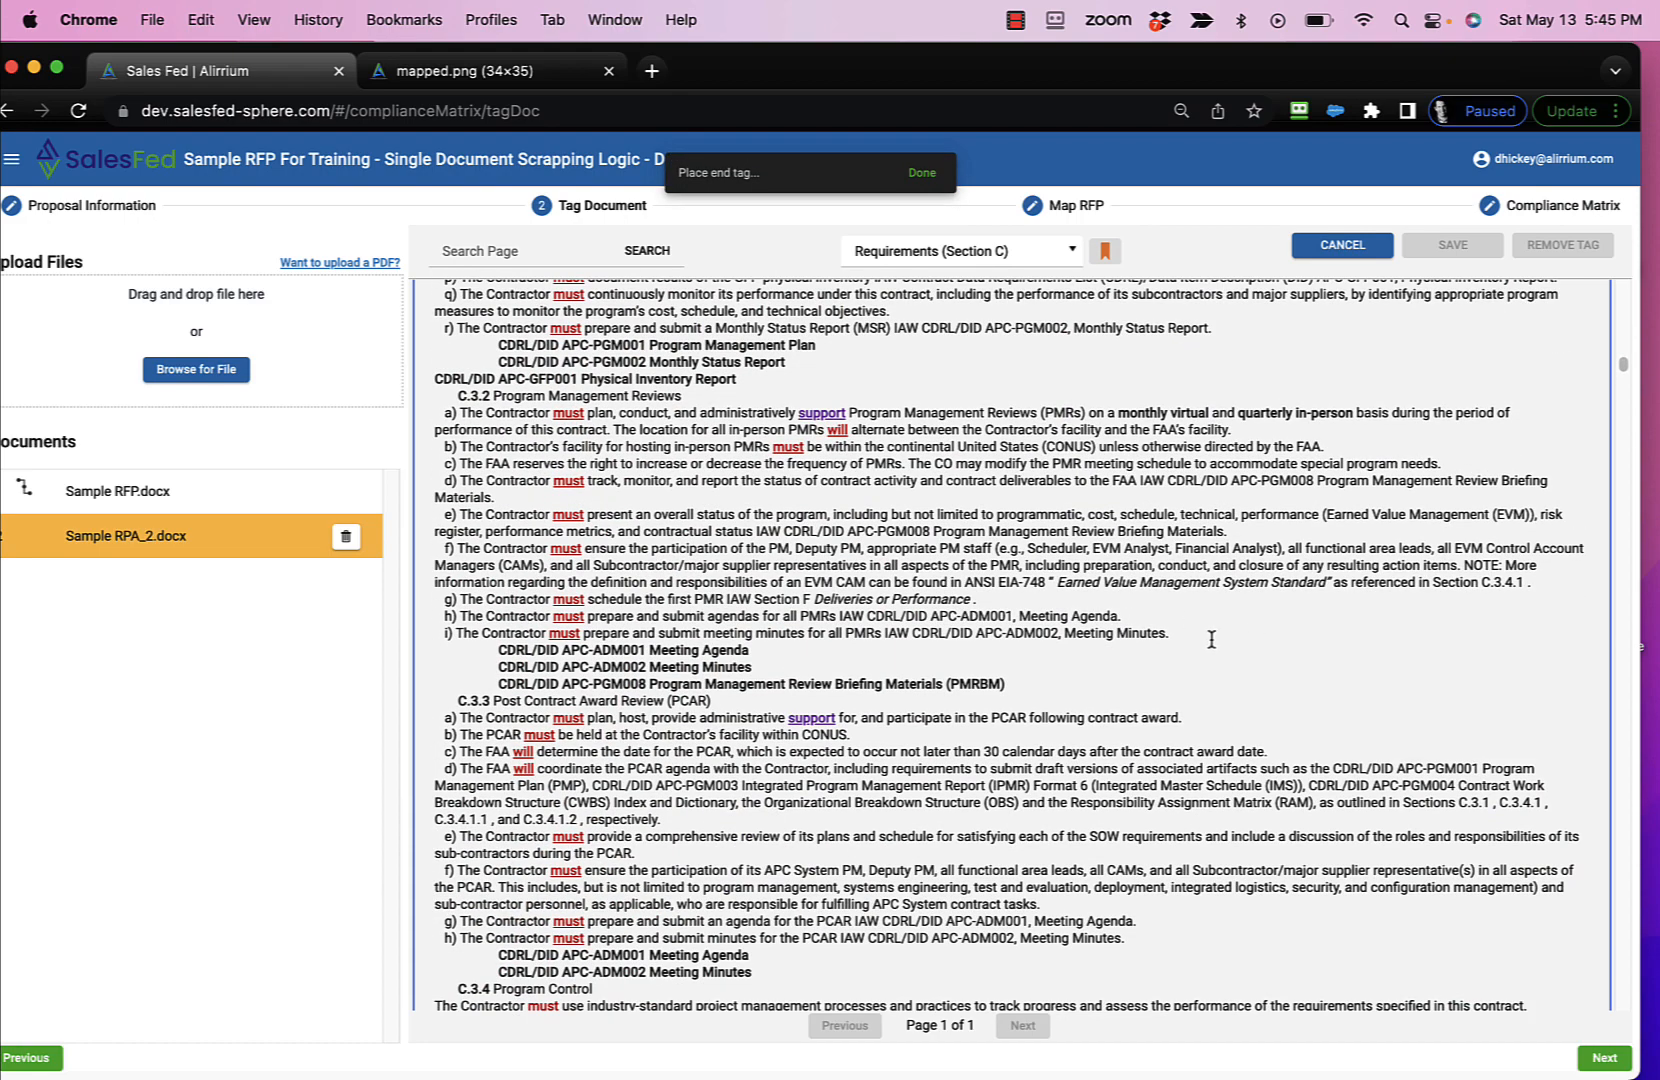
left_click(1211, 638)
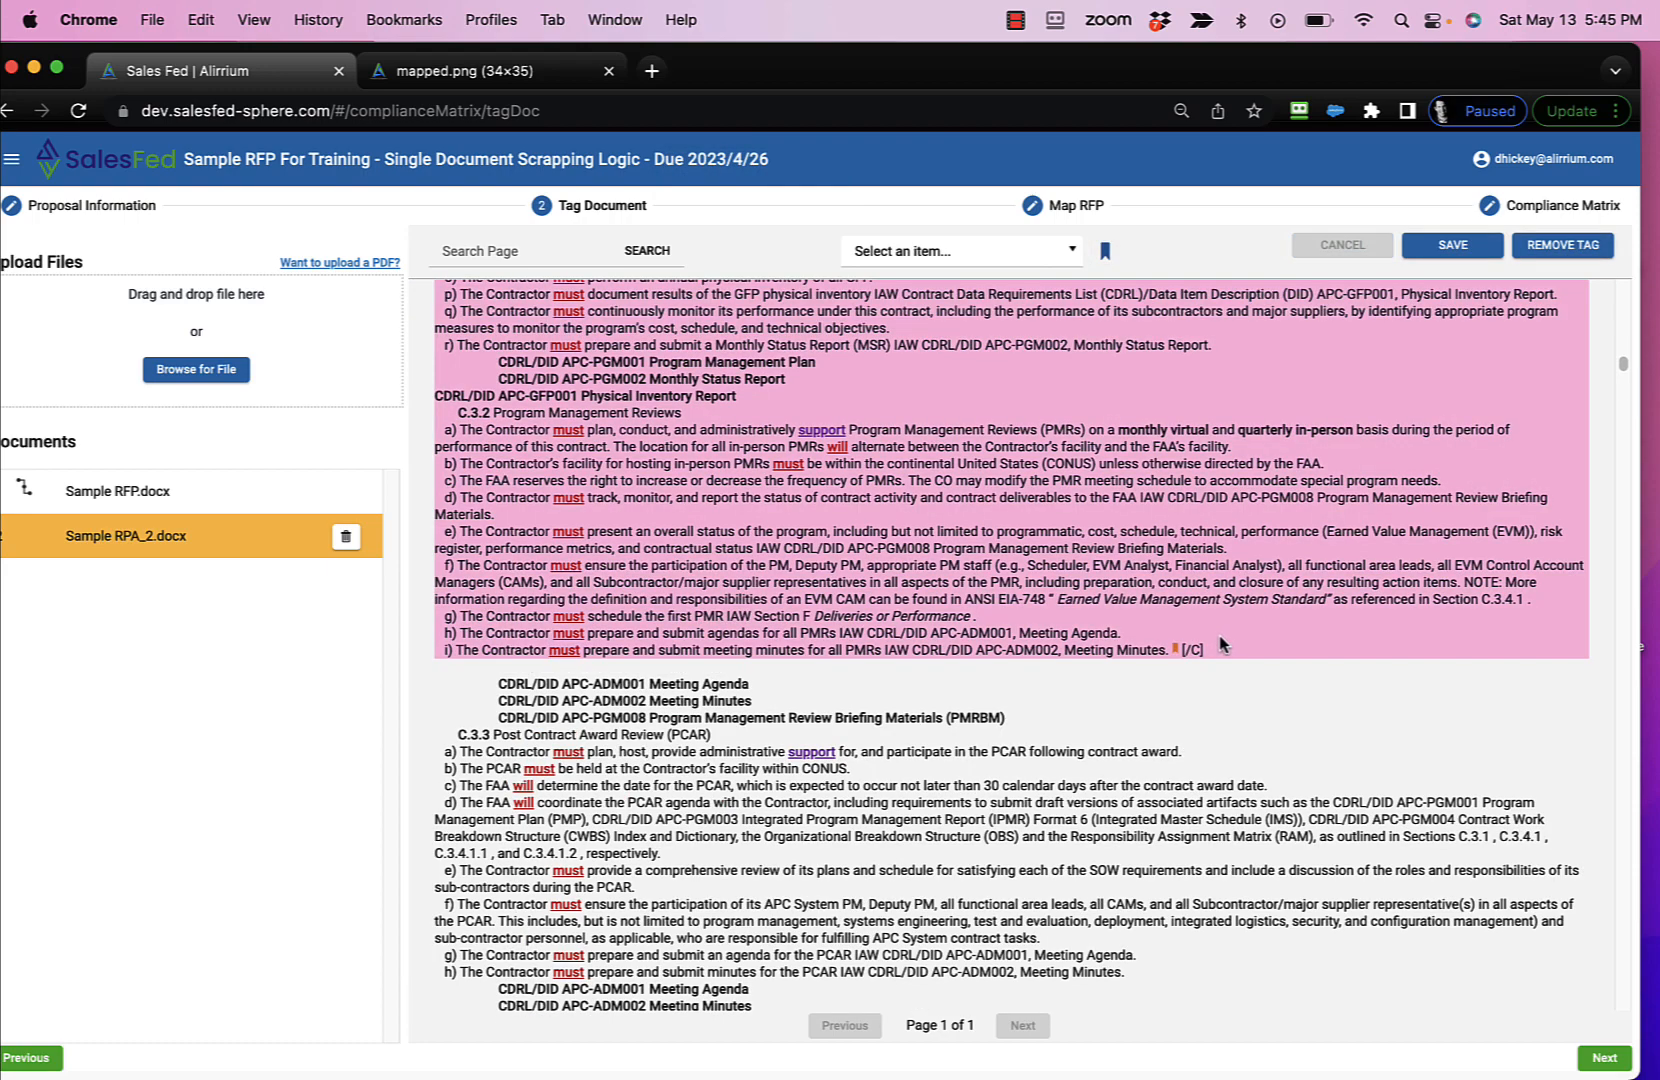
Step: Review the tagged C.3 Program Management text and remove its Requirements (Section C) tag
scroll(1236, 676, "up", 6)
scroll(1238, 676, "down", 3)
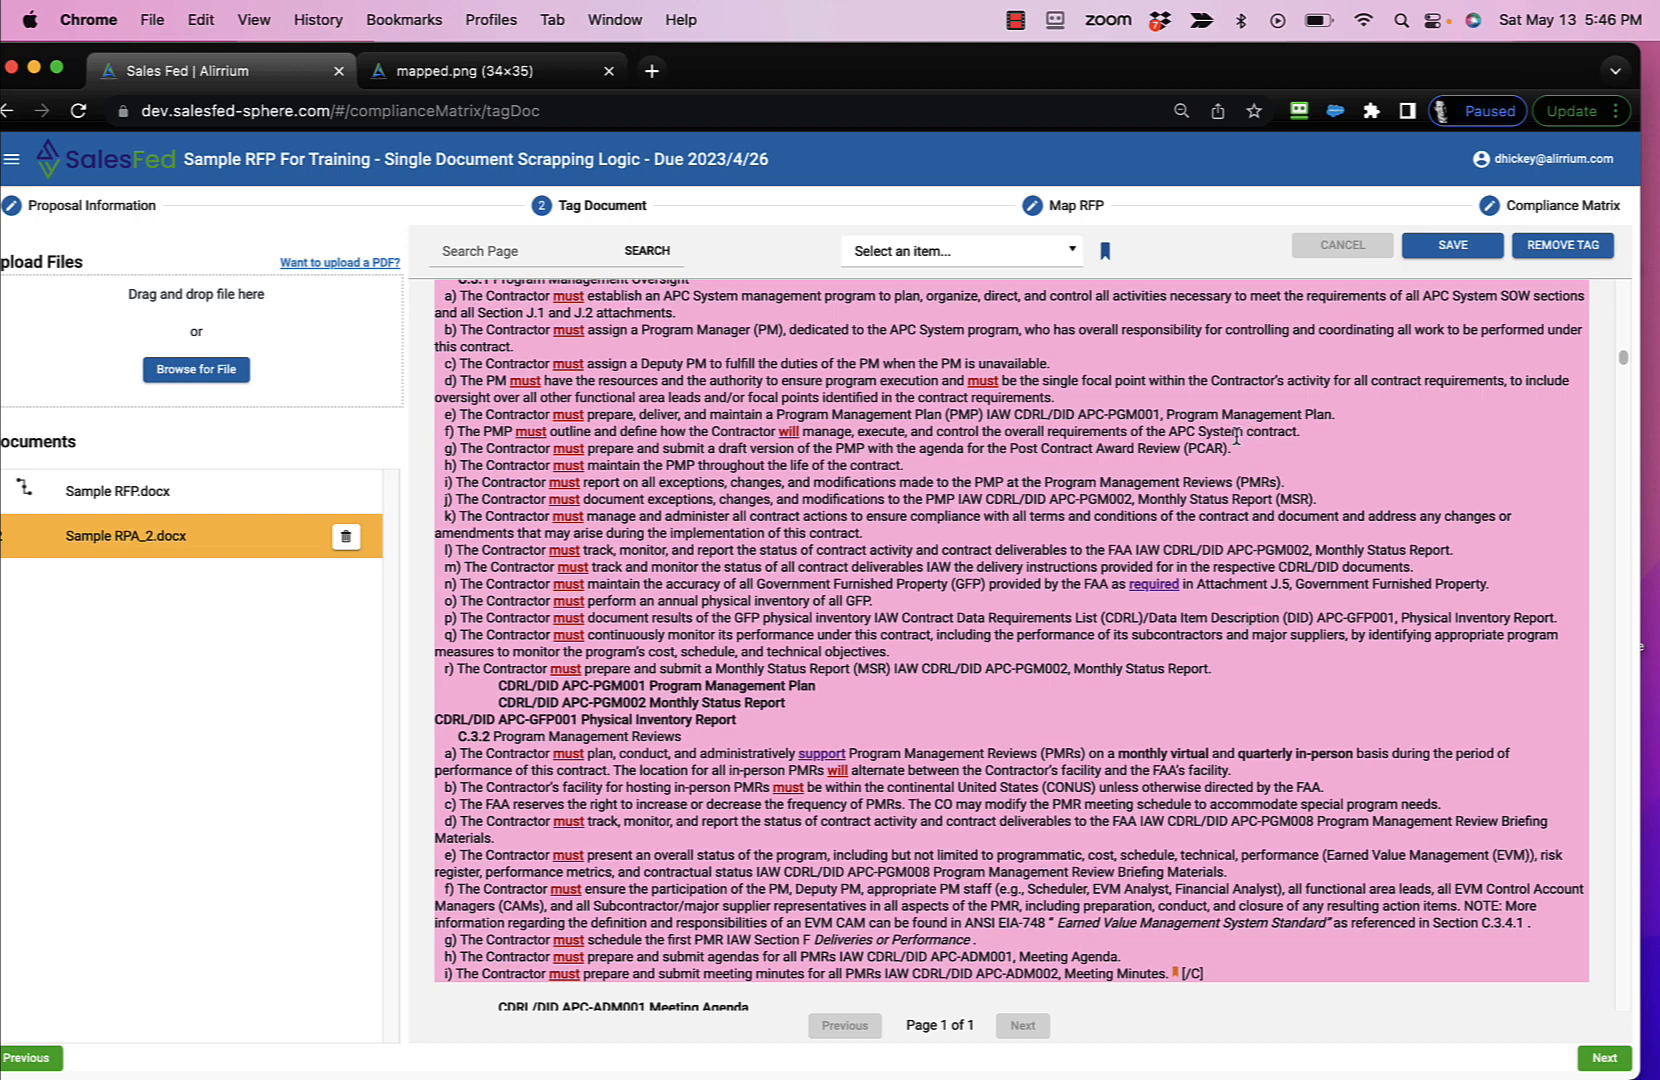
left_click(1558, 251)
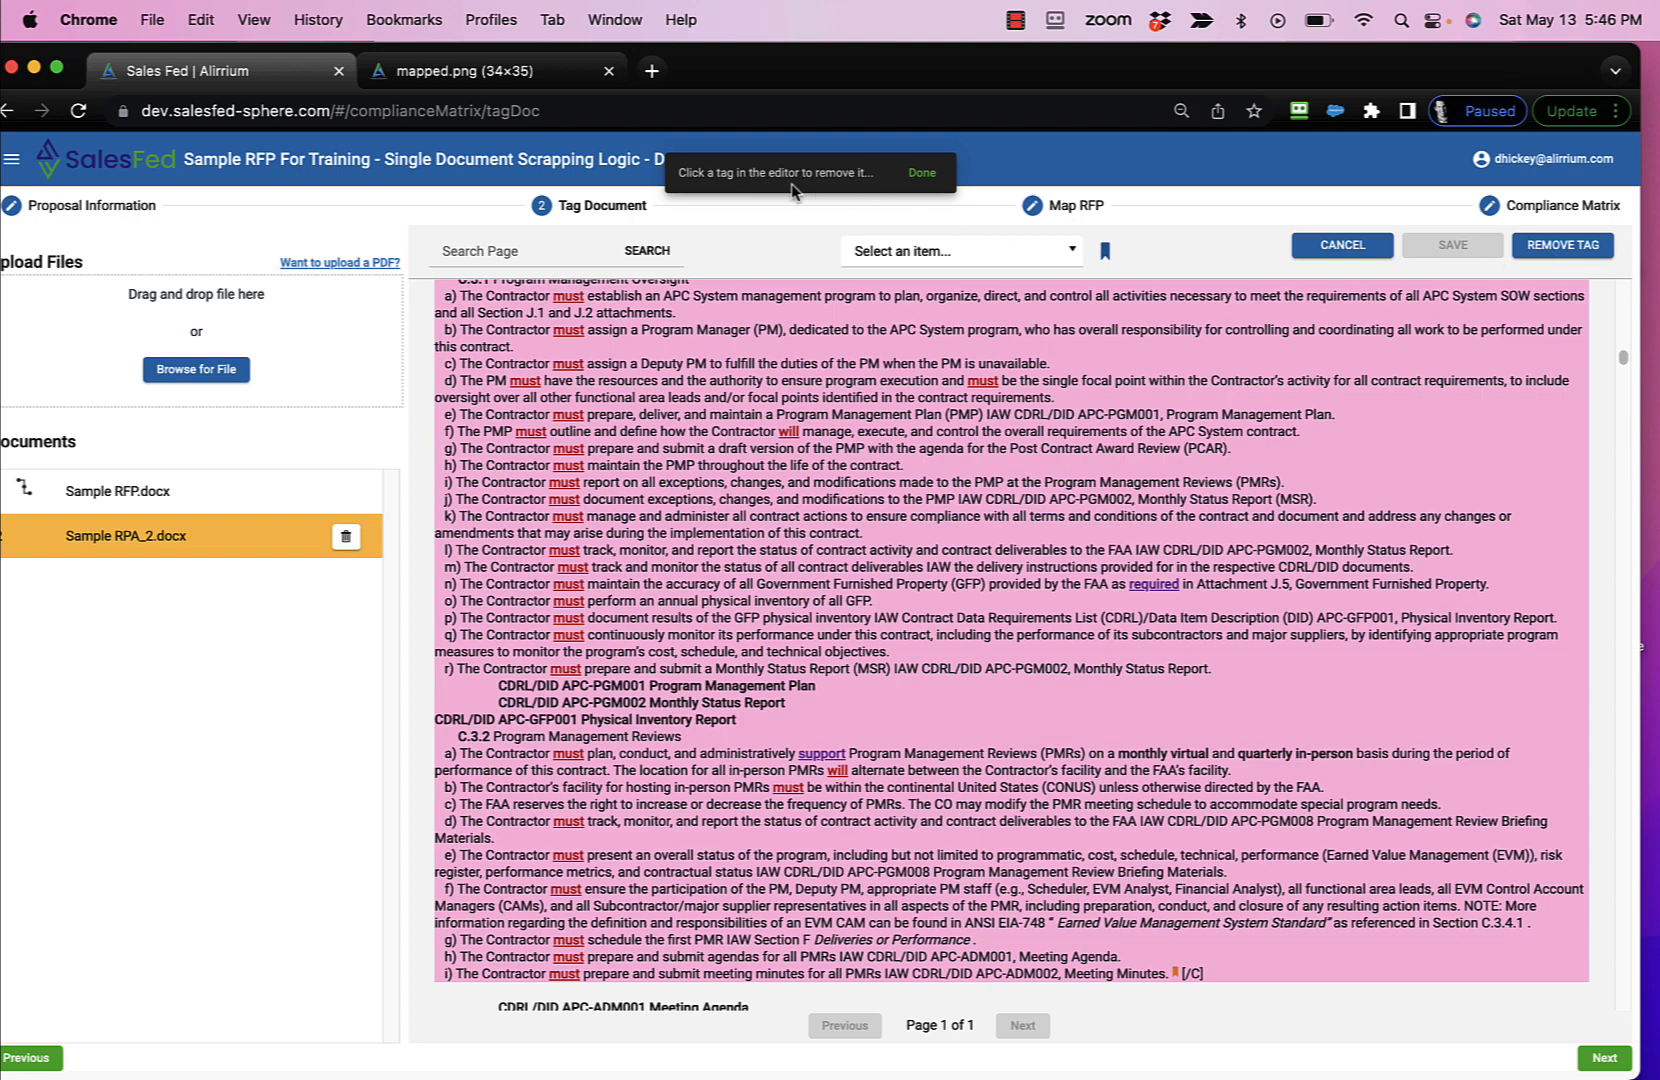
left_click(1177, 976)
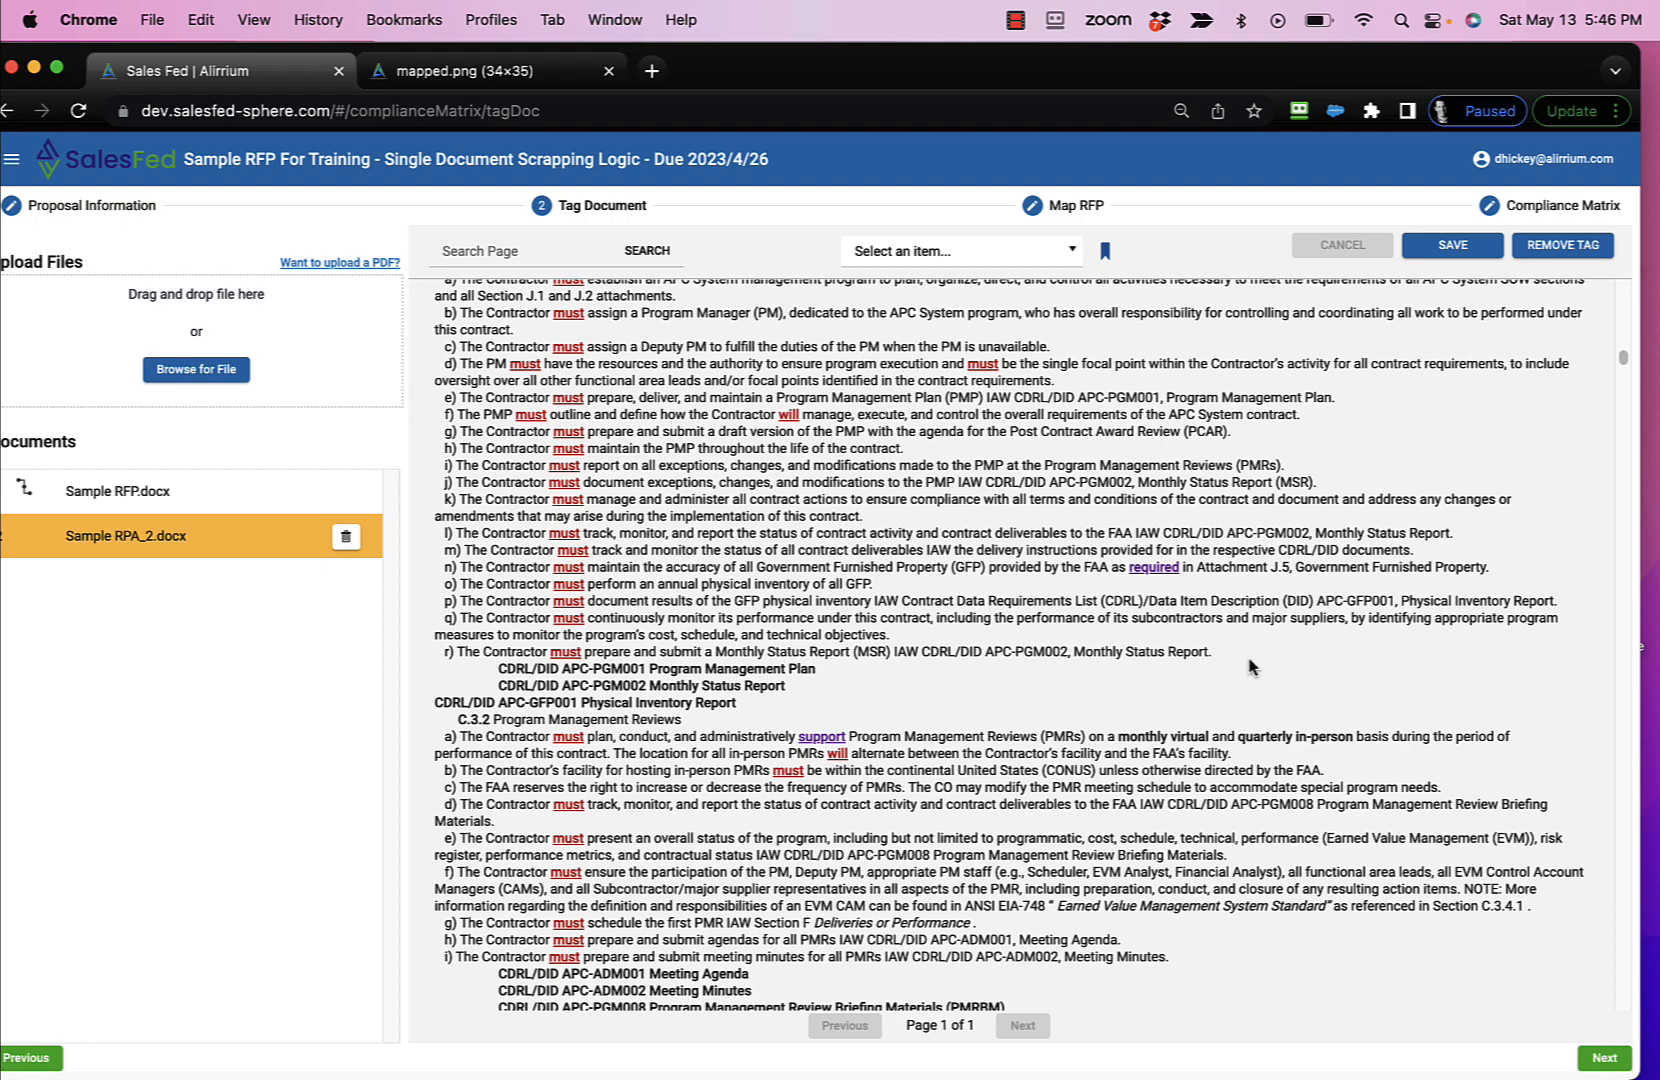
Step: Look through Sample RPA_2.docx from its contents list, and search the page for OCI, stepping through several matches
scroll(1250, 666, "up", 15)
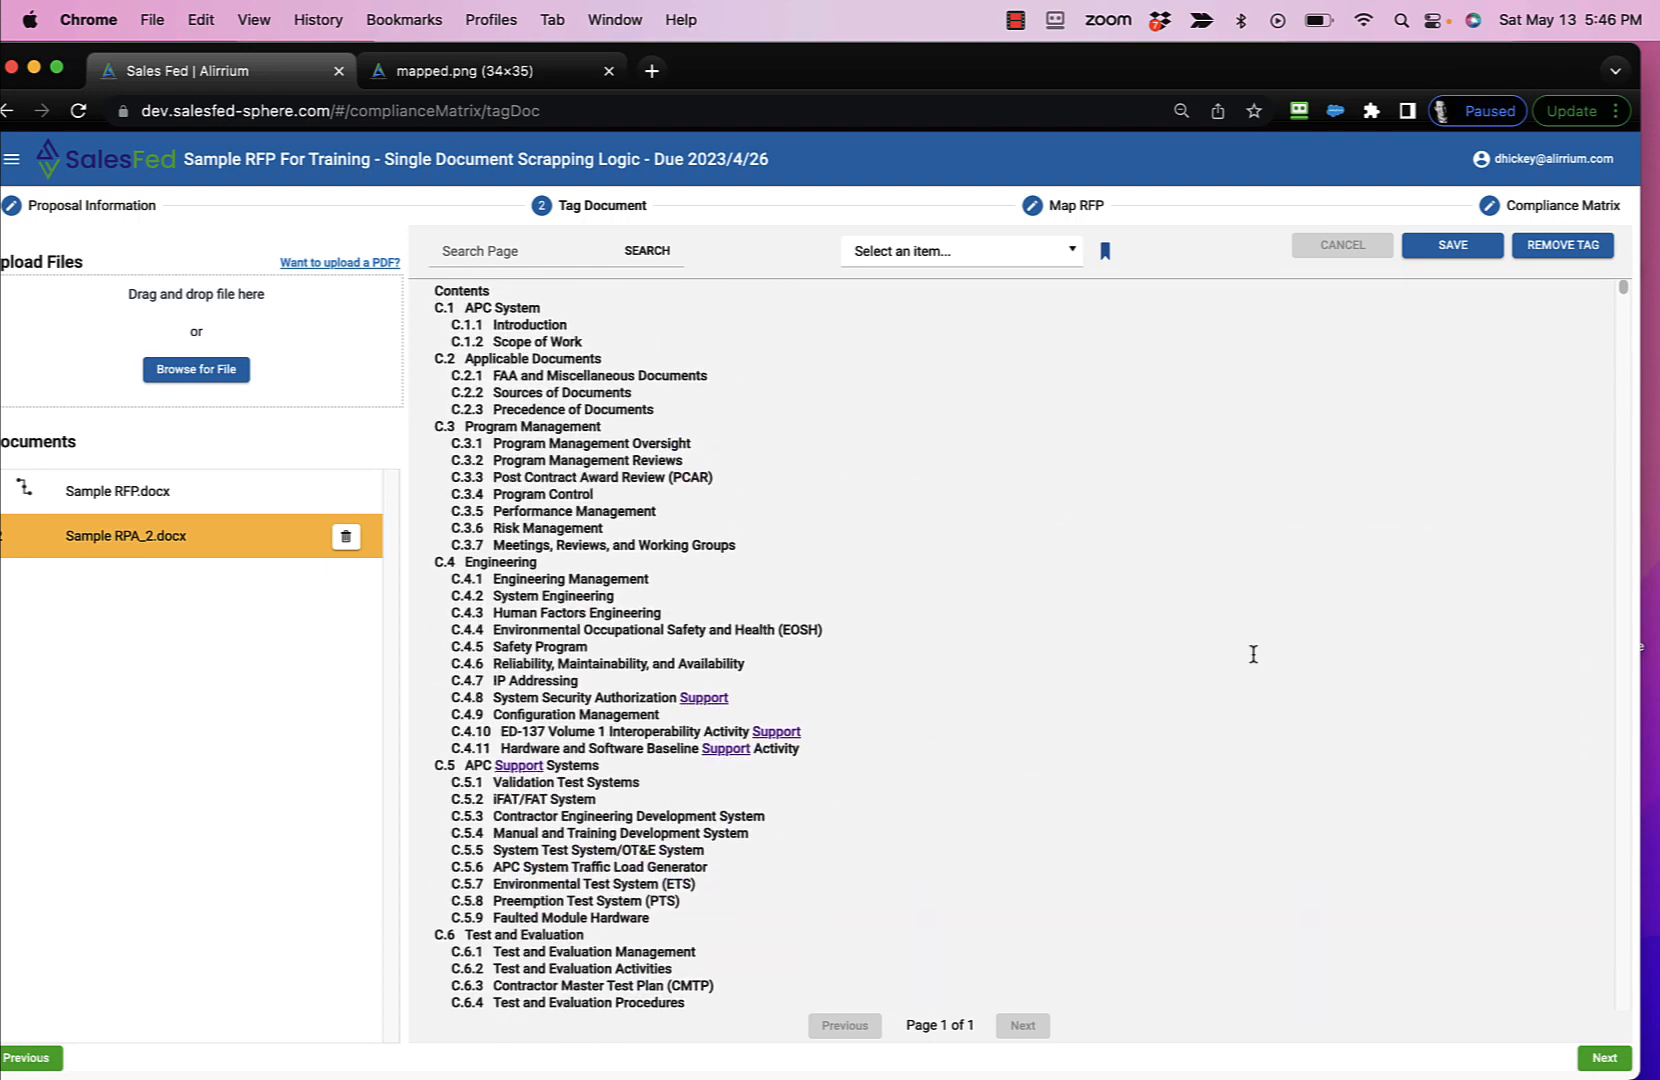
scroll(1250, 666, "down", 10)
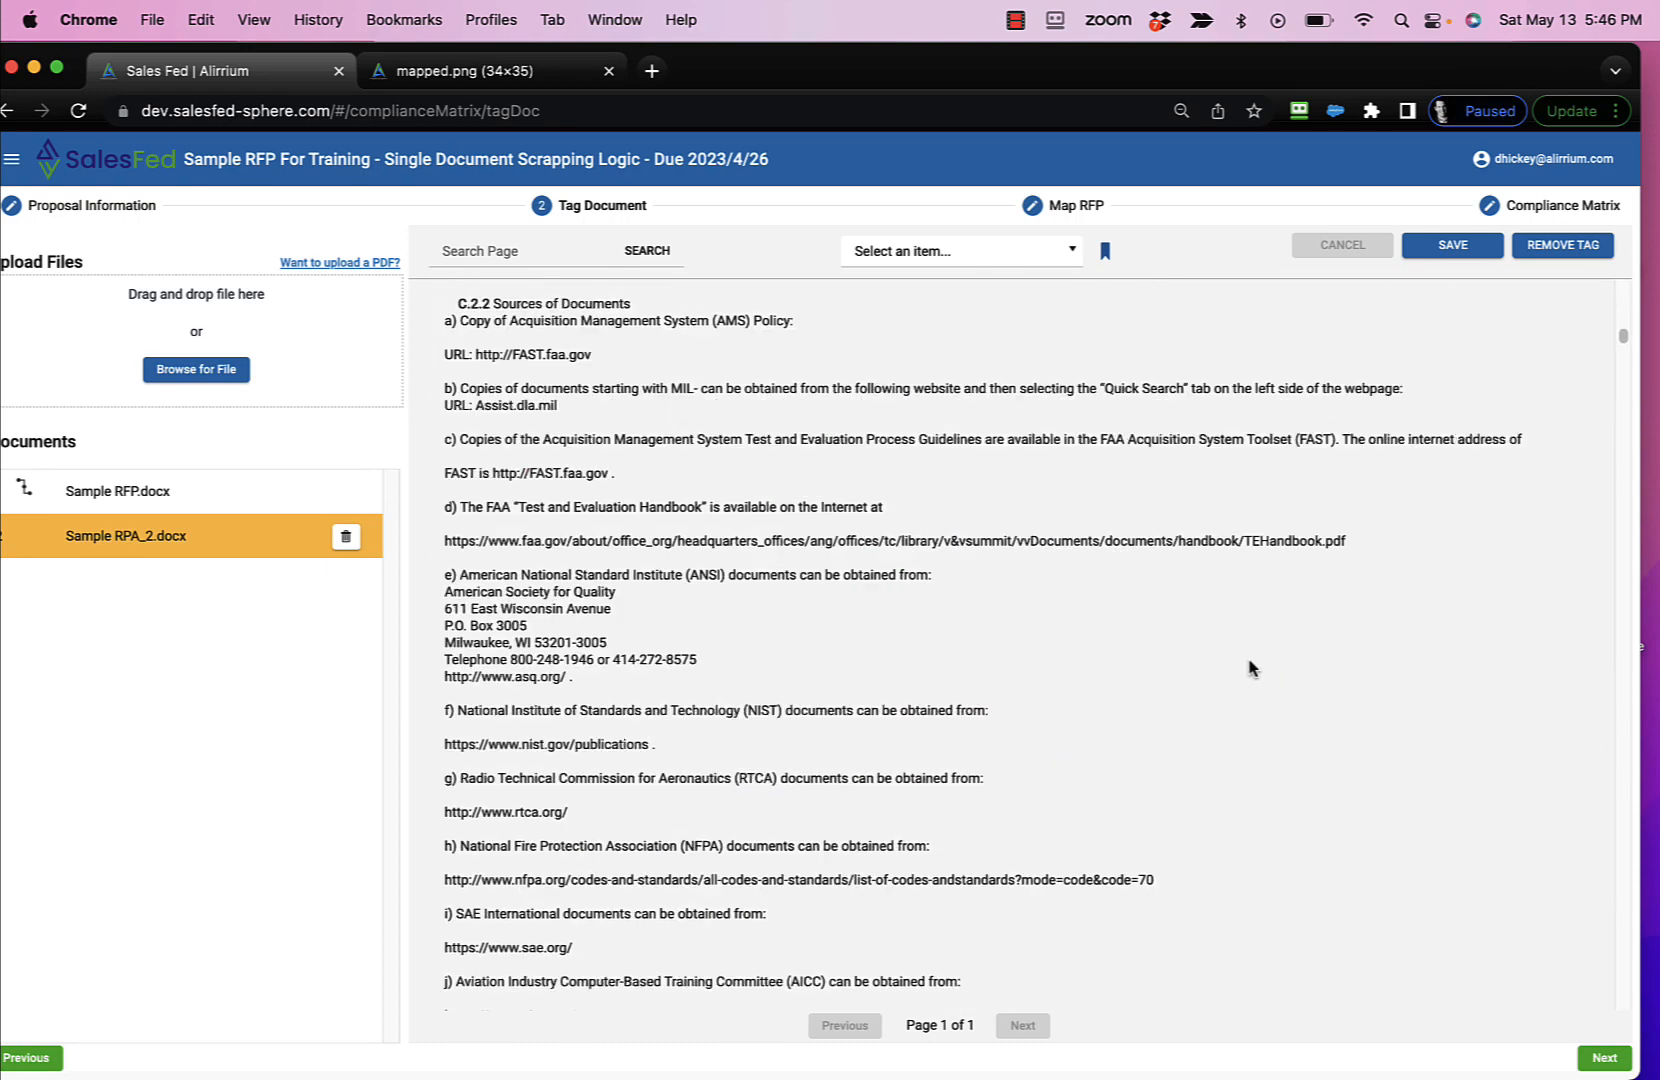
scroll(1250, 666, "down", 6)
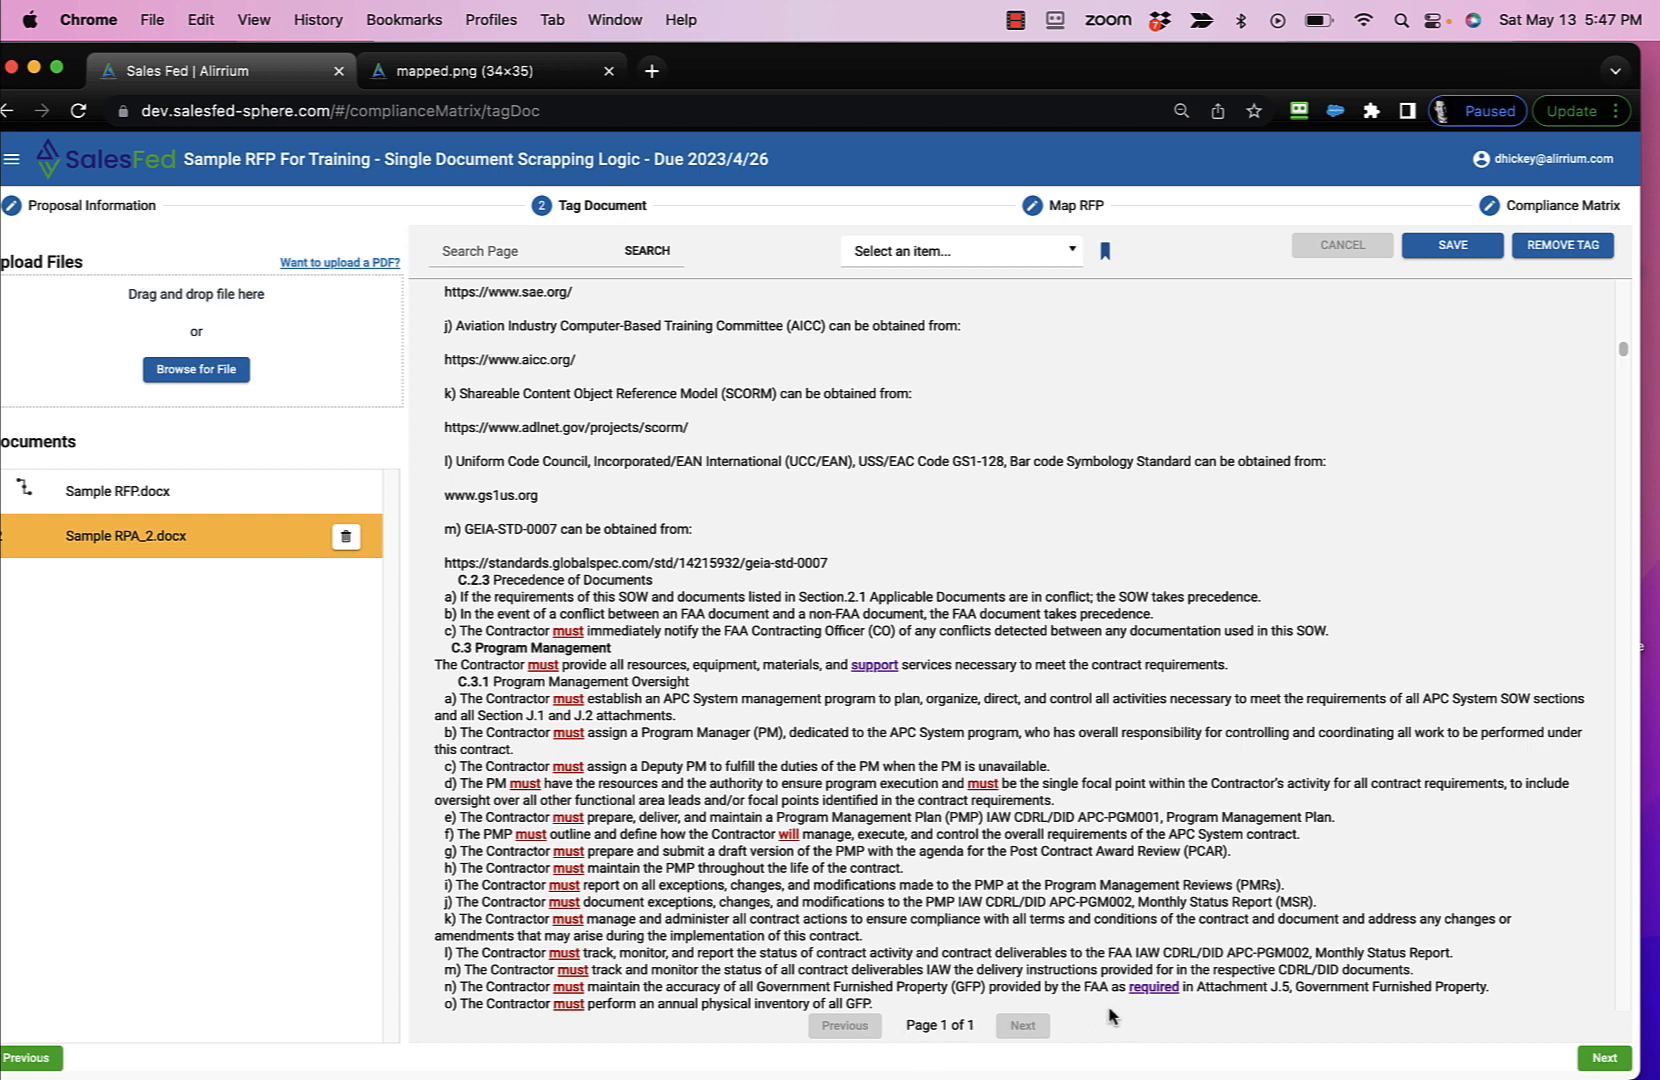
scroll(1113, 1010, "up", 10)
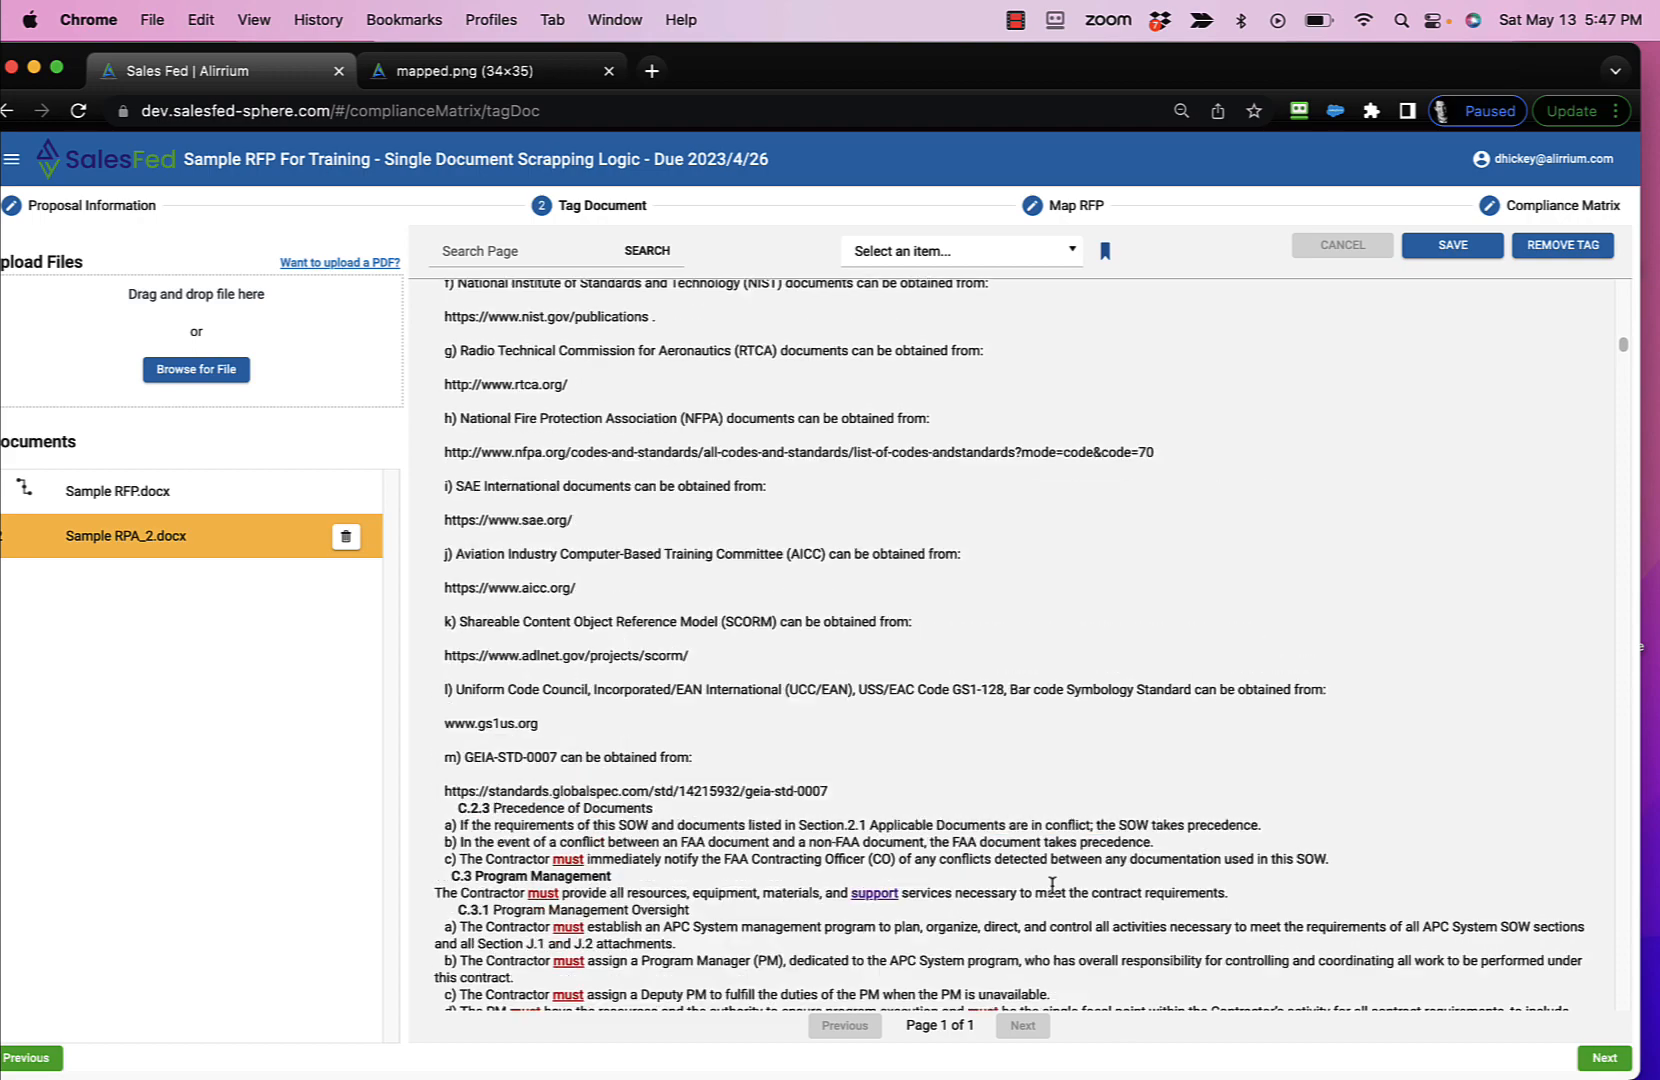
scroll(1038, 890, "up", 8)
scroll(1060, 898, "down", 8)
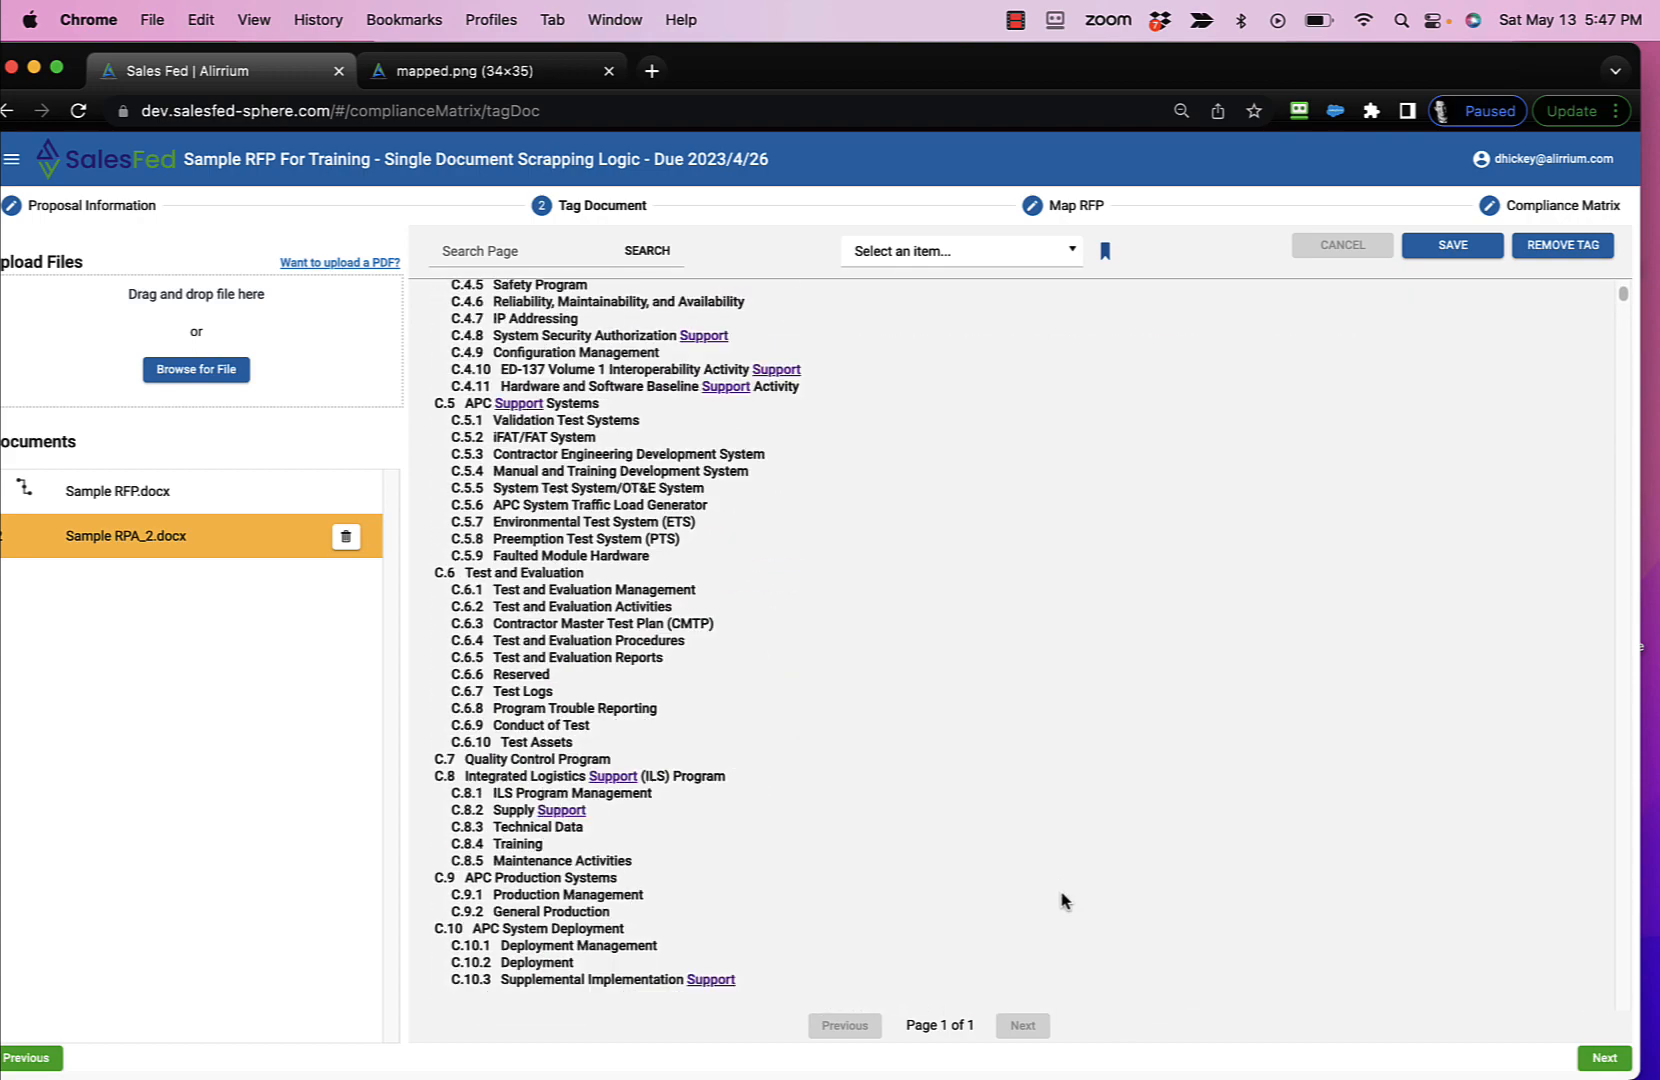
left_click(481, 256)
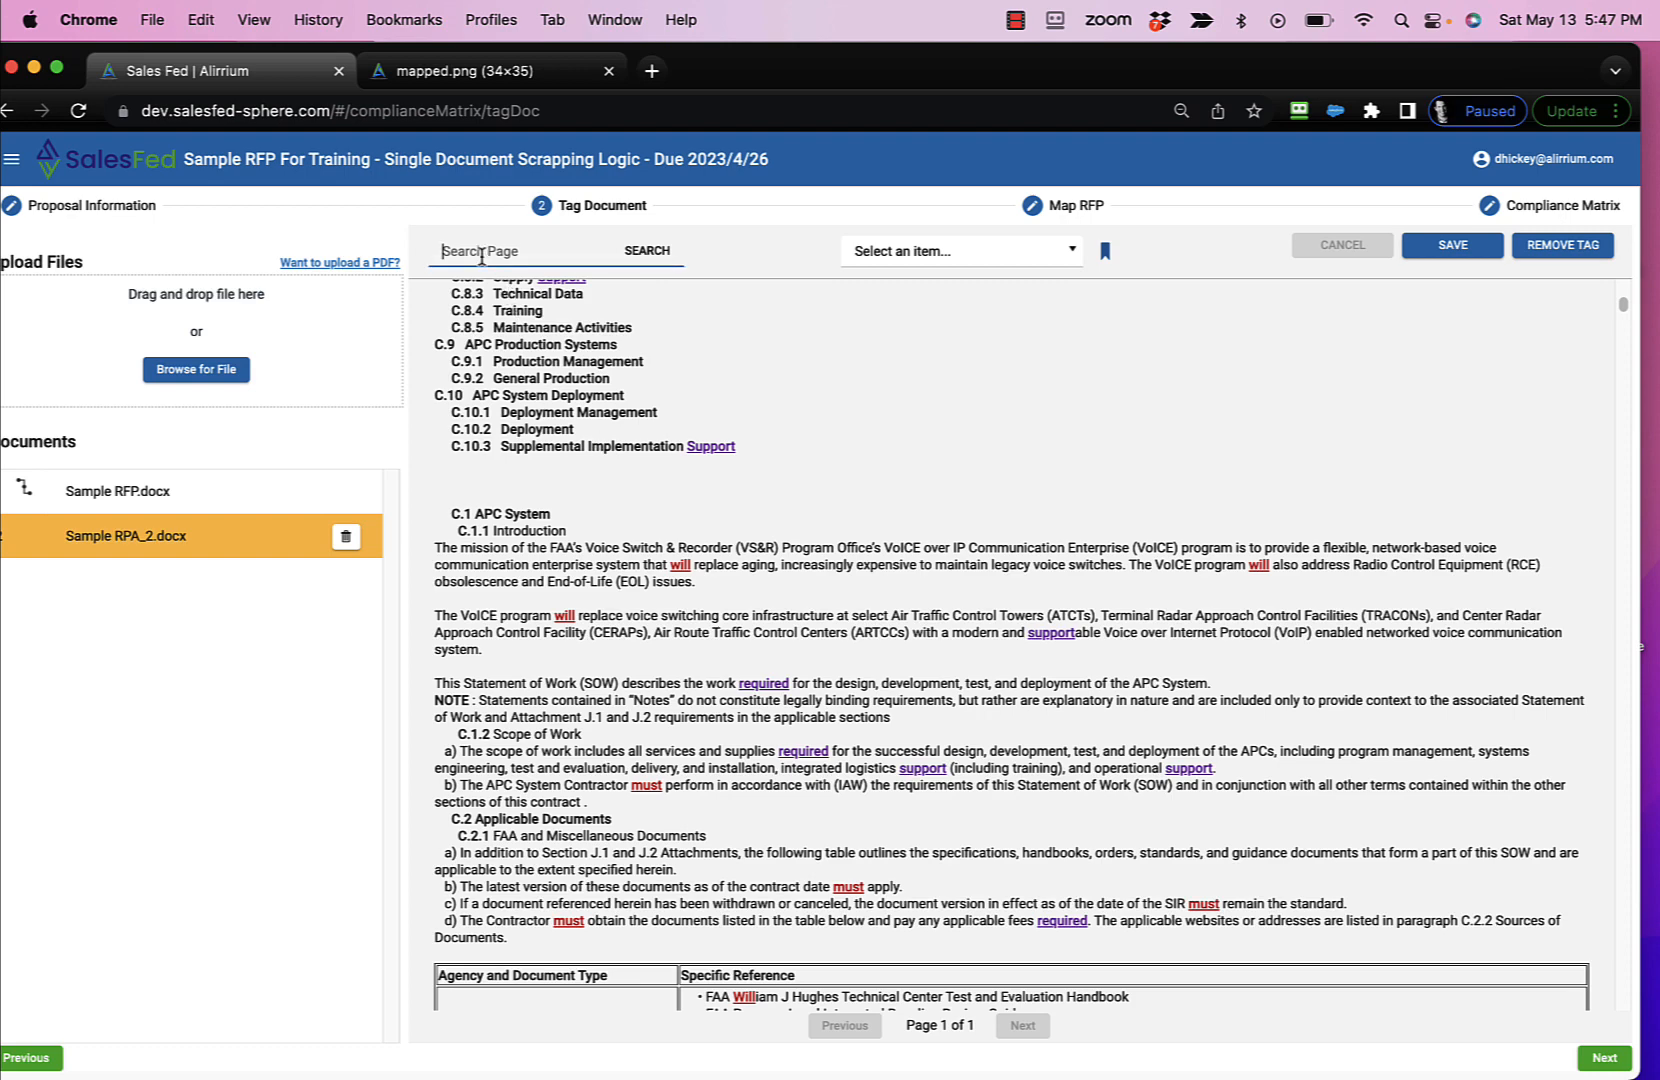
type("OCI")
left_click(642, 252)
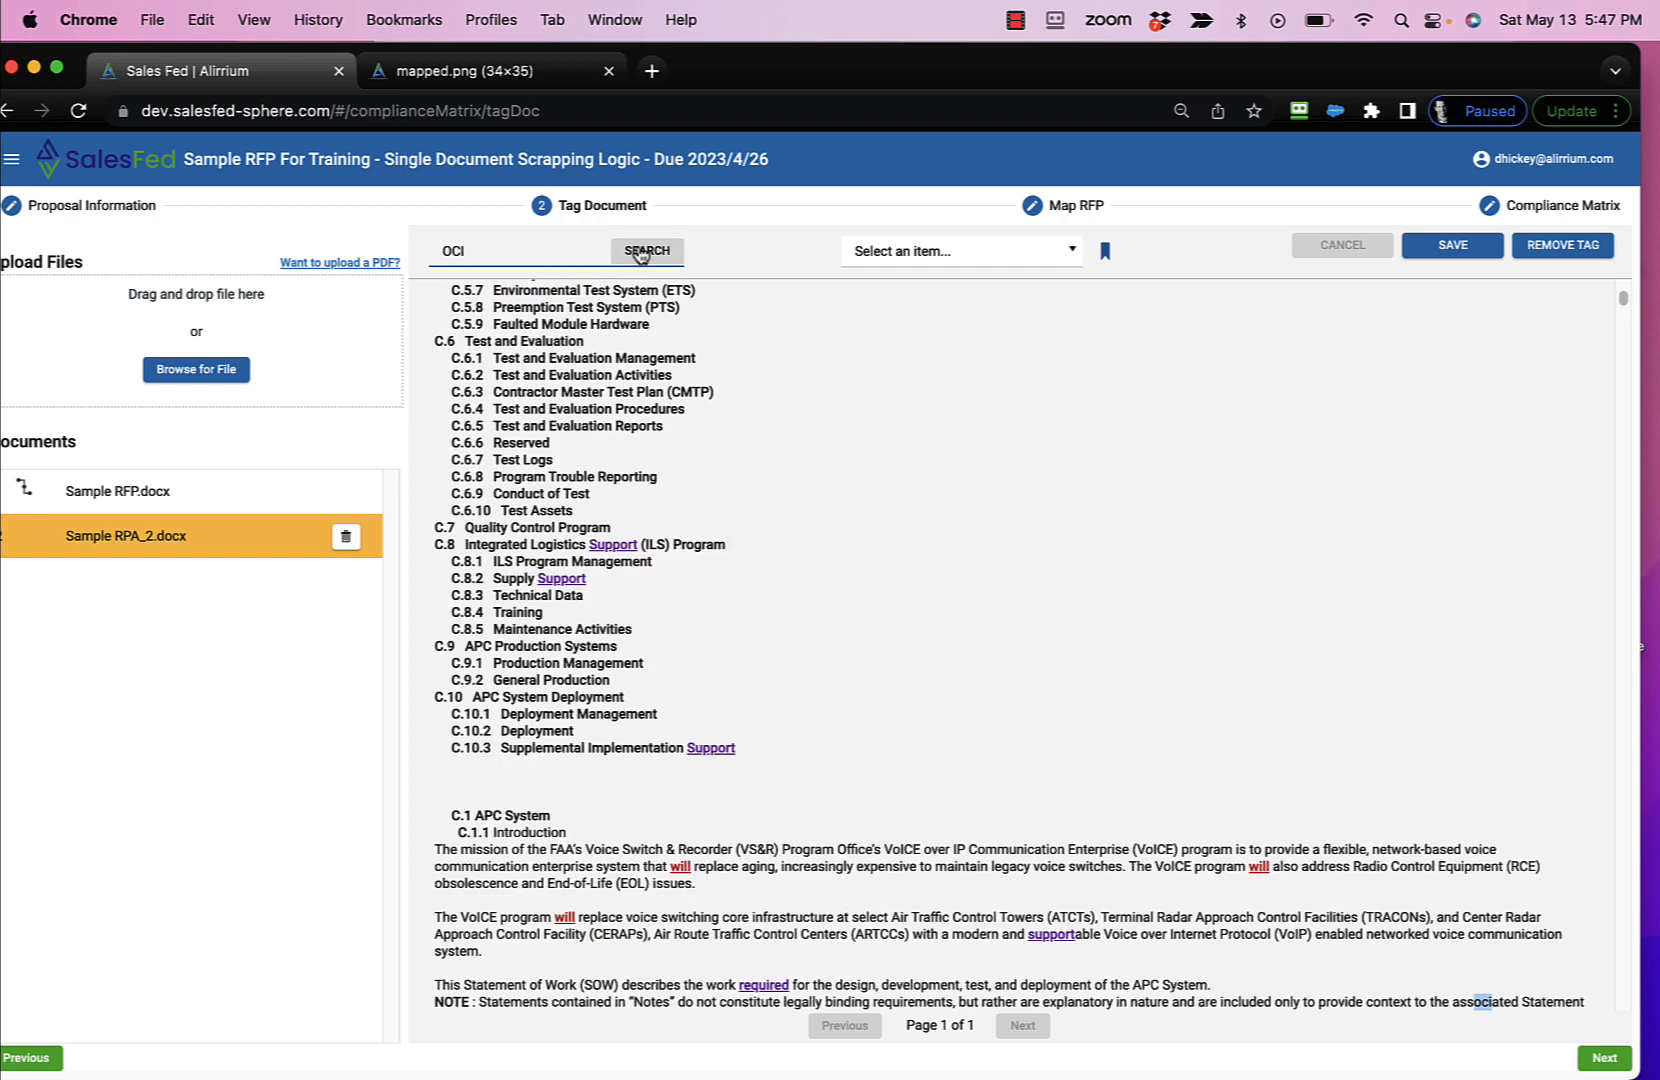
left_click(642, 252)
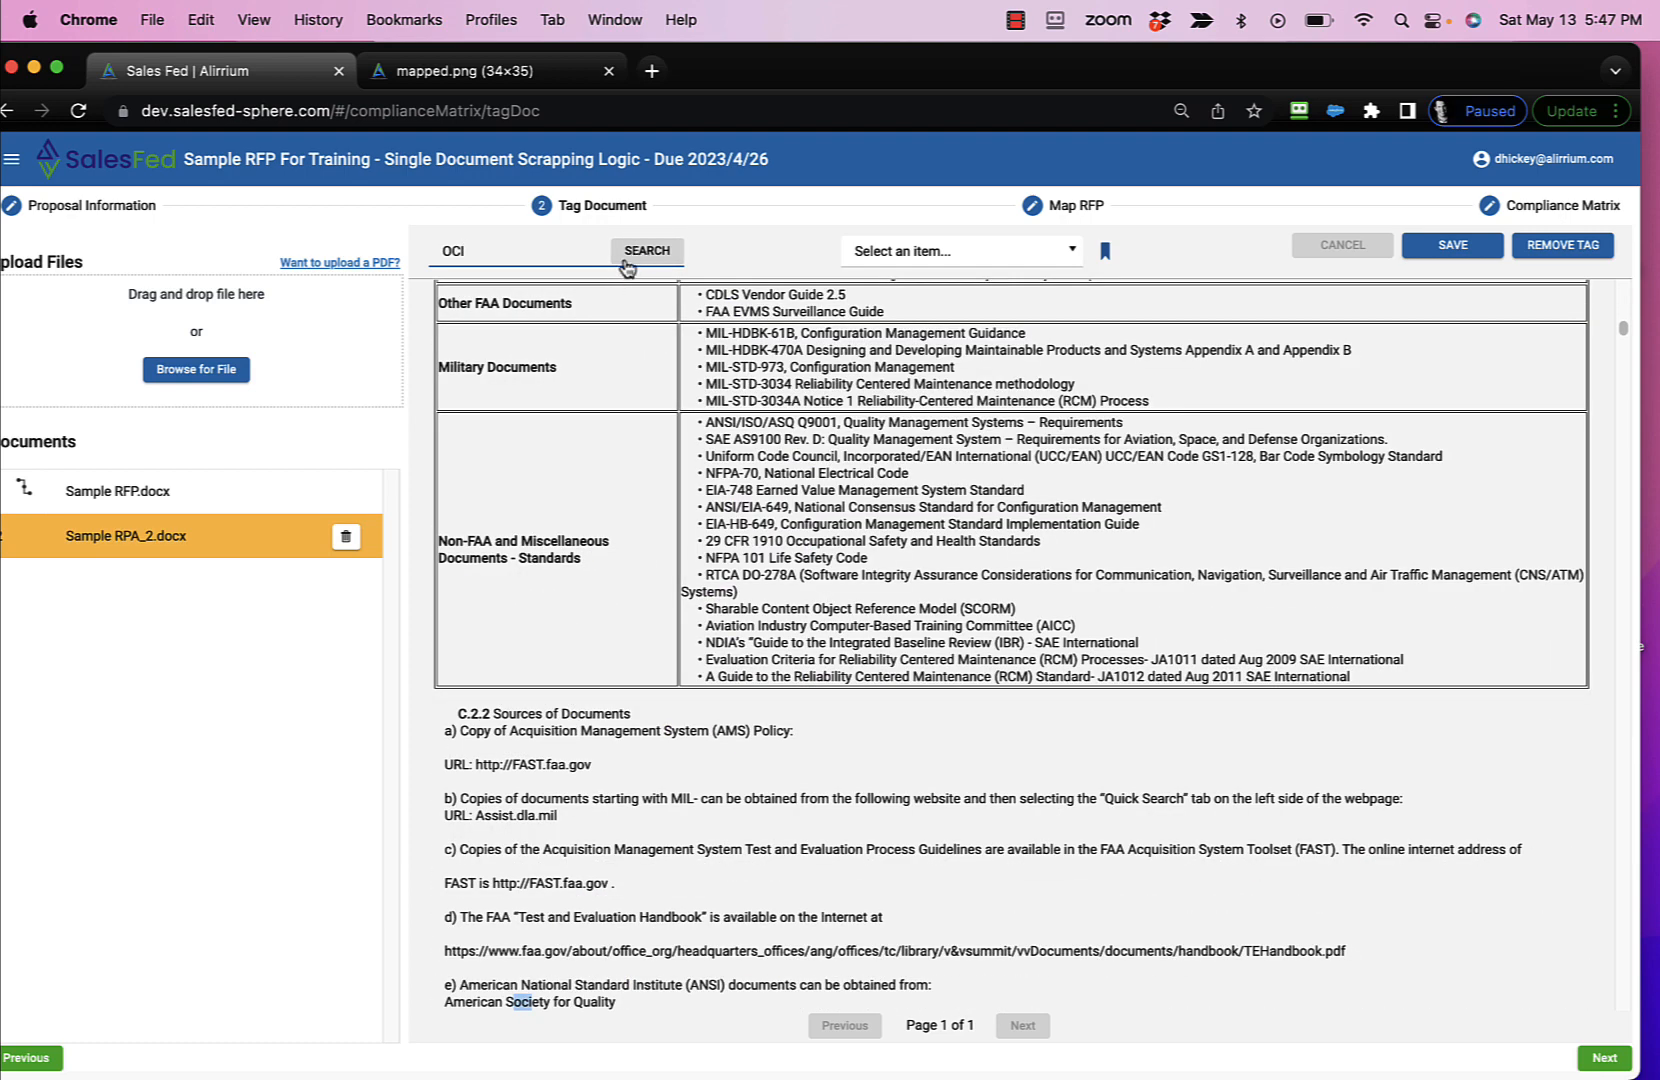
left_click(648, 252)
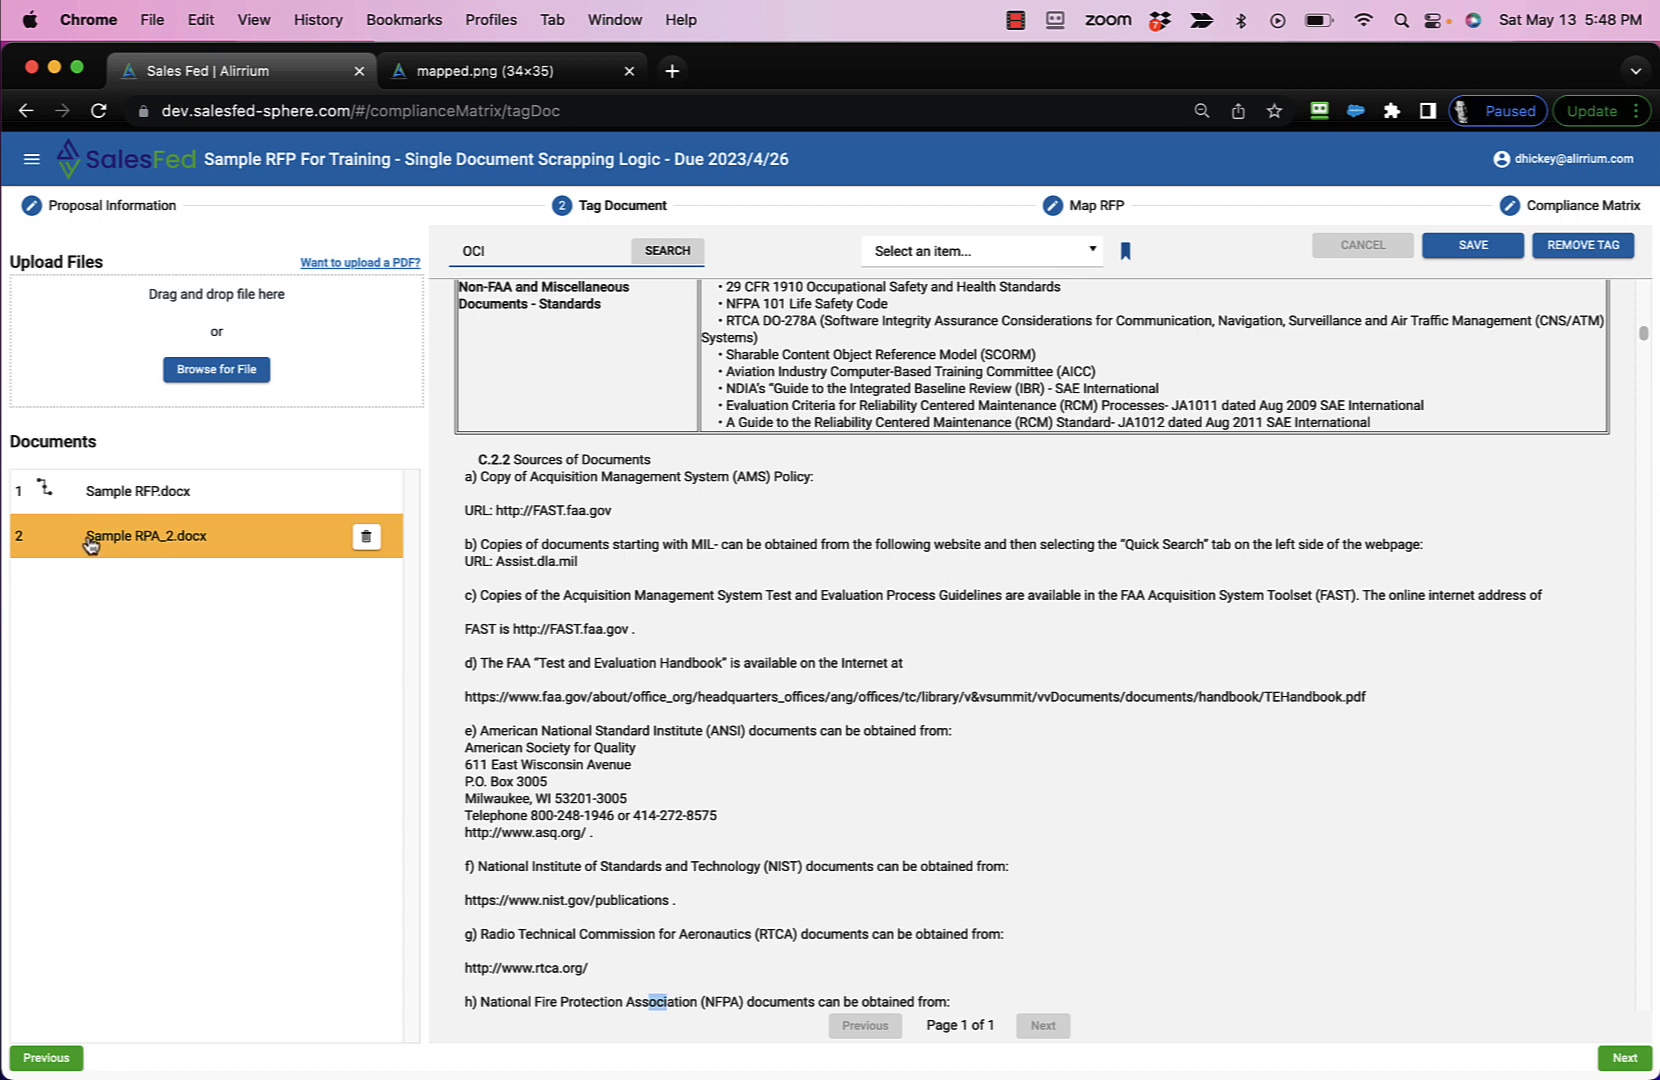
Step: Reorder the document list by moving Sample RPA_2.docx up to the position of Sample RFP.docx
left_click_drag(140, 541, 147, 498)
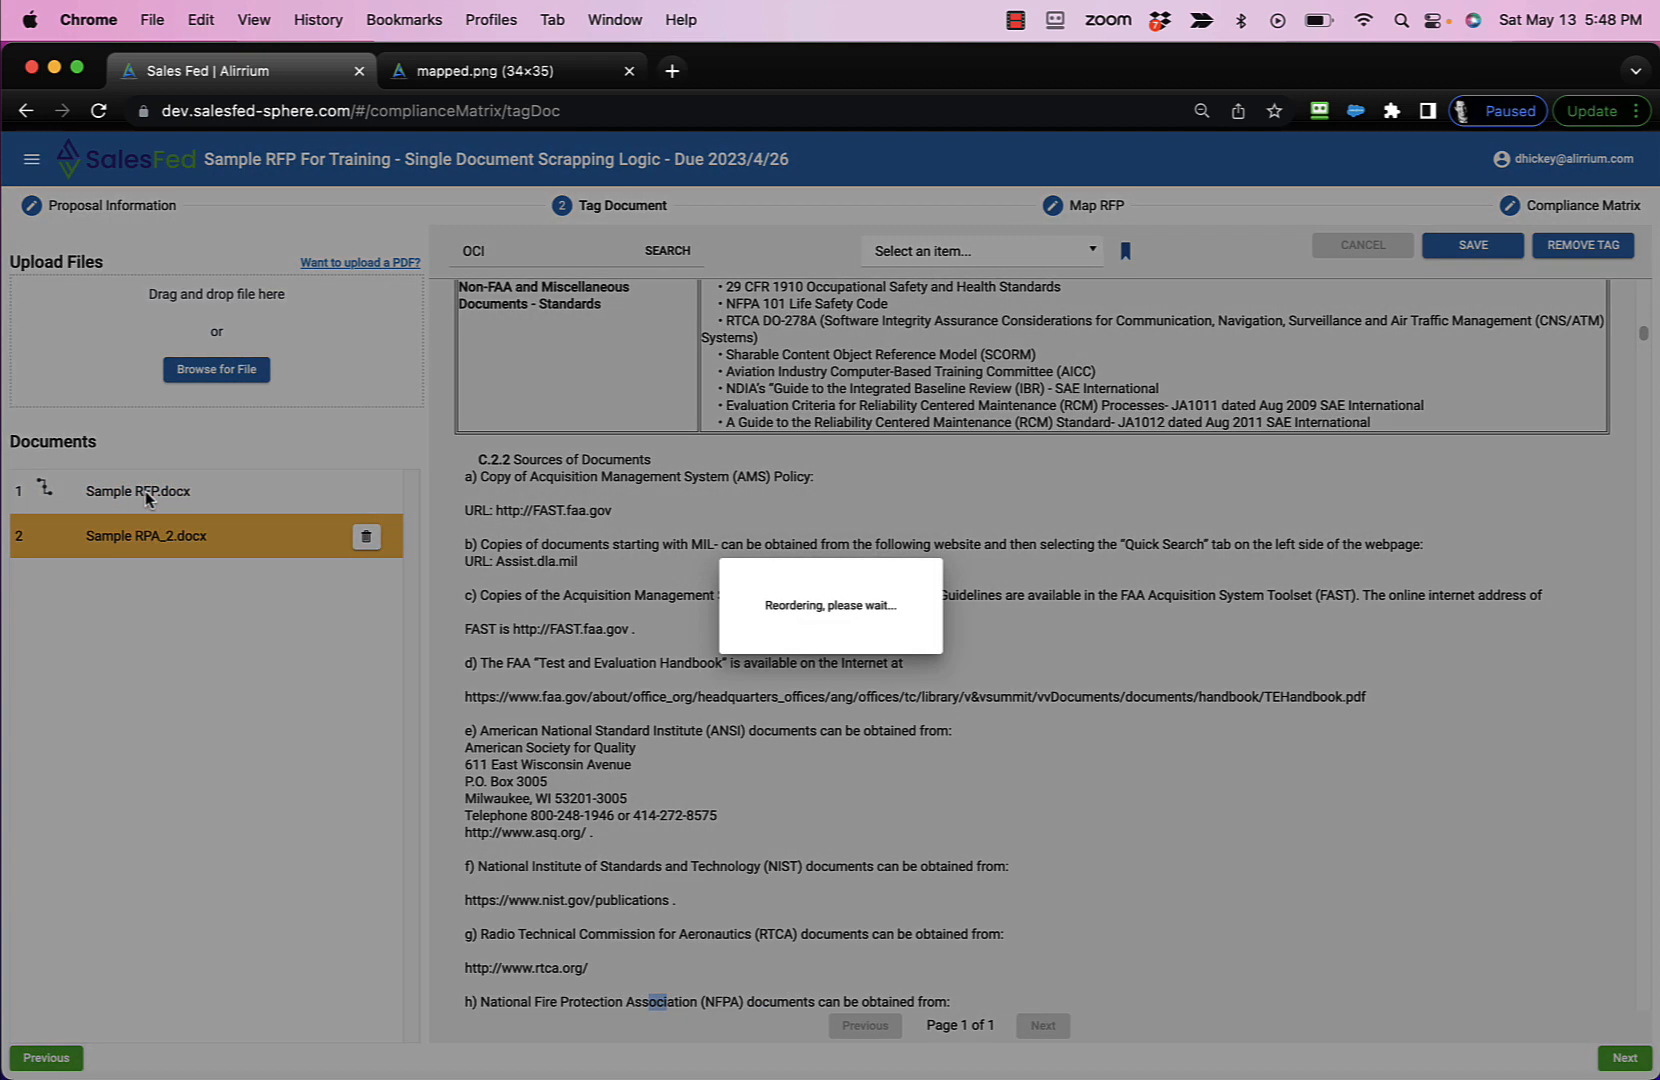